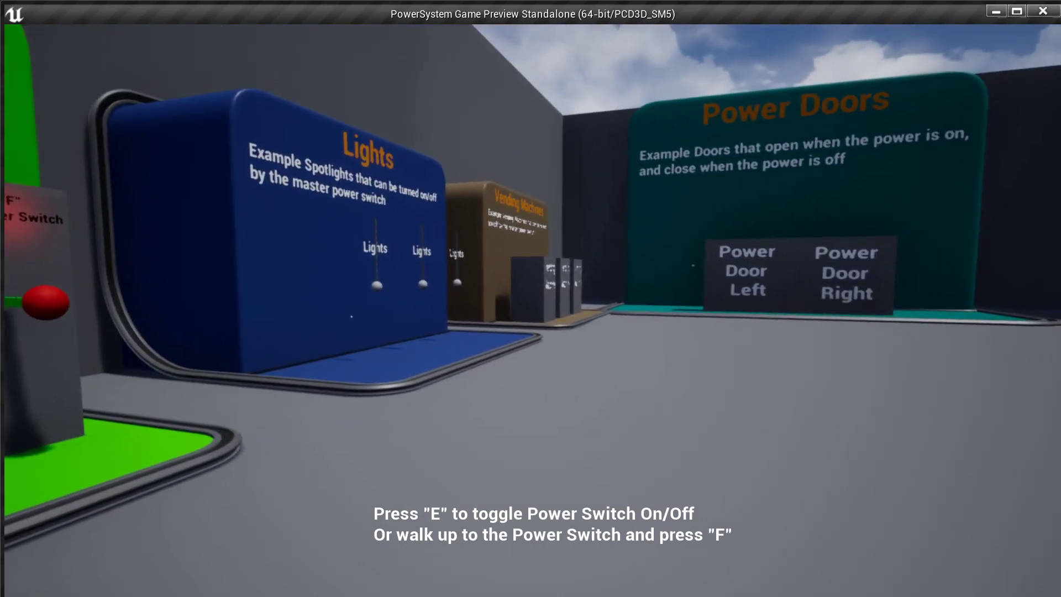
Walk around the demo level and examine the Lights, Vending Machines, Power Doors, Fuse Boxes and Master Power Switch displays.
key("w")
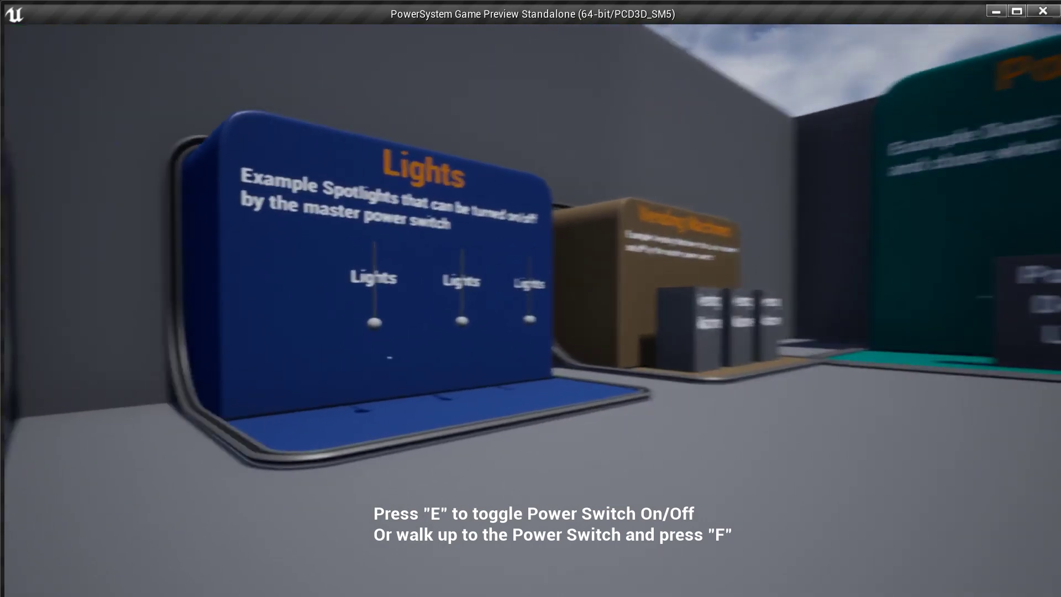
key("d")
key("w")
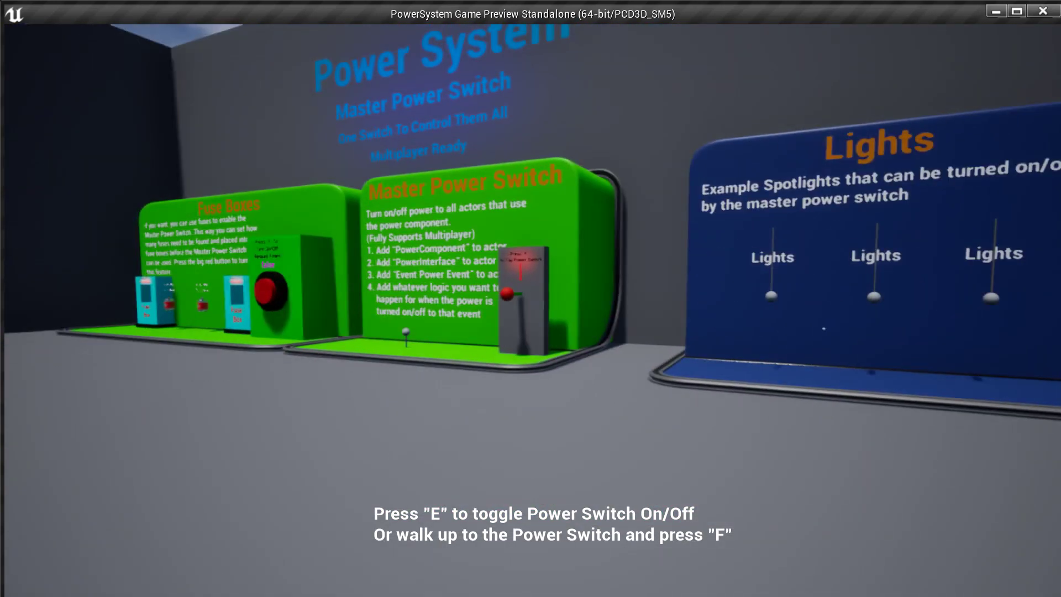
key("a")
key("w")
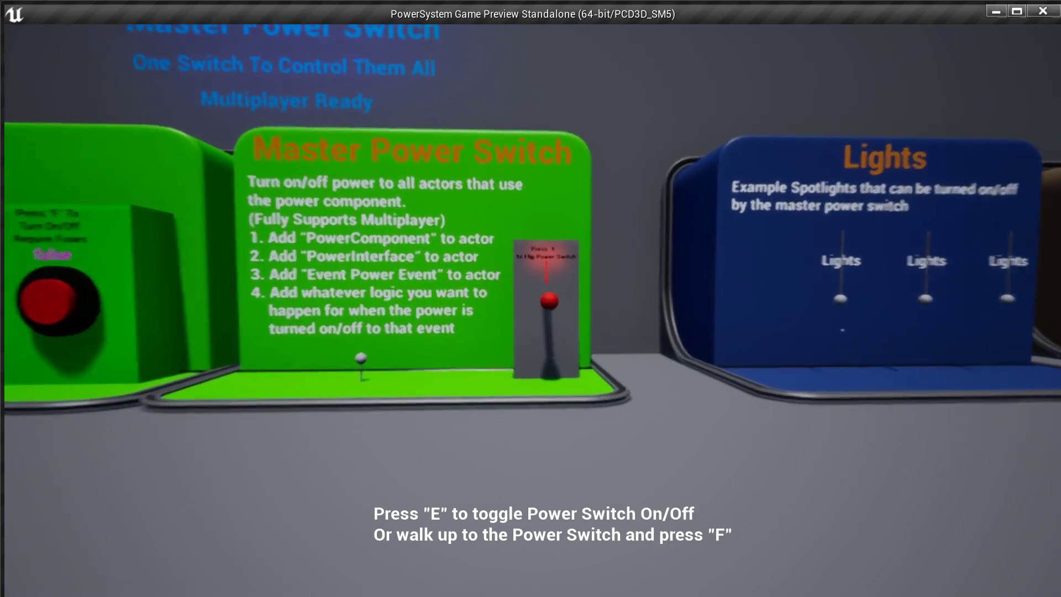
key("s")
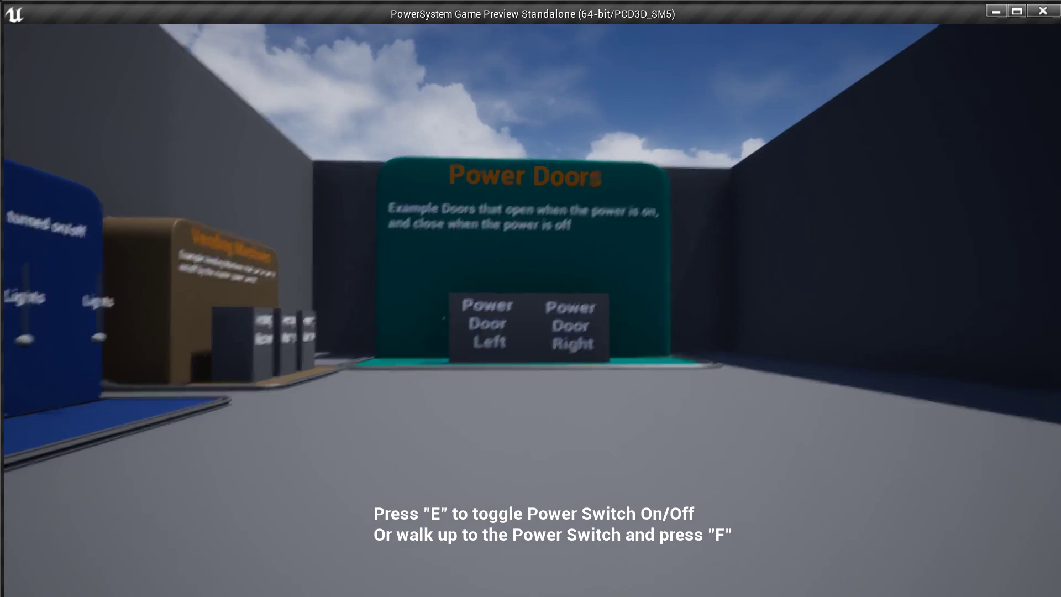
Walk up to the Master Power Switch, flip its lever to turn the power on, and head back toward the Lights display.
key("w")
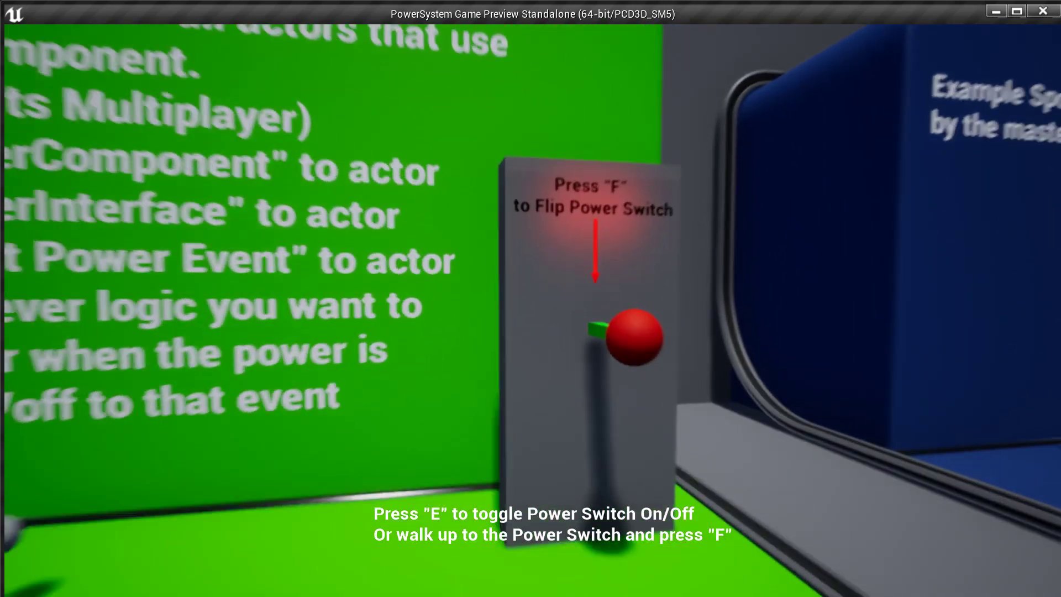
key("w")
key("f")
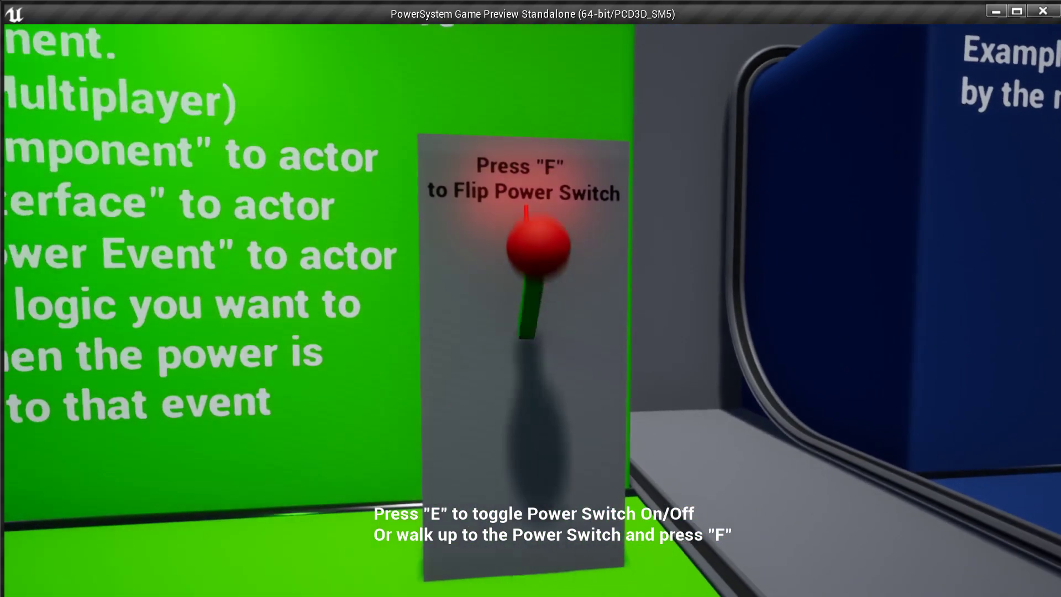
key("s")
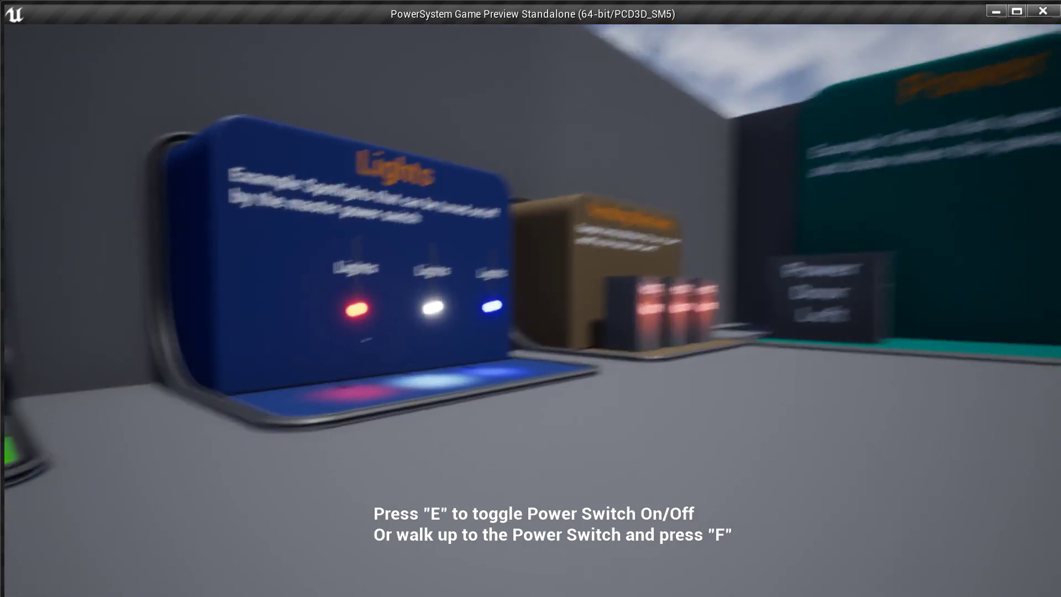
key("w")
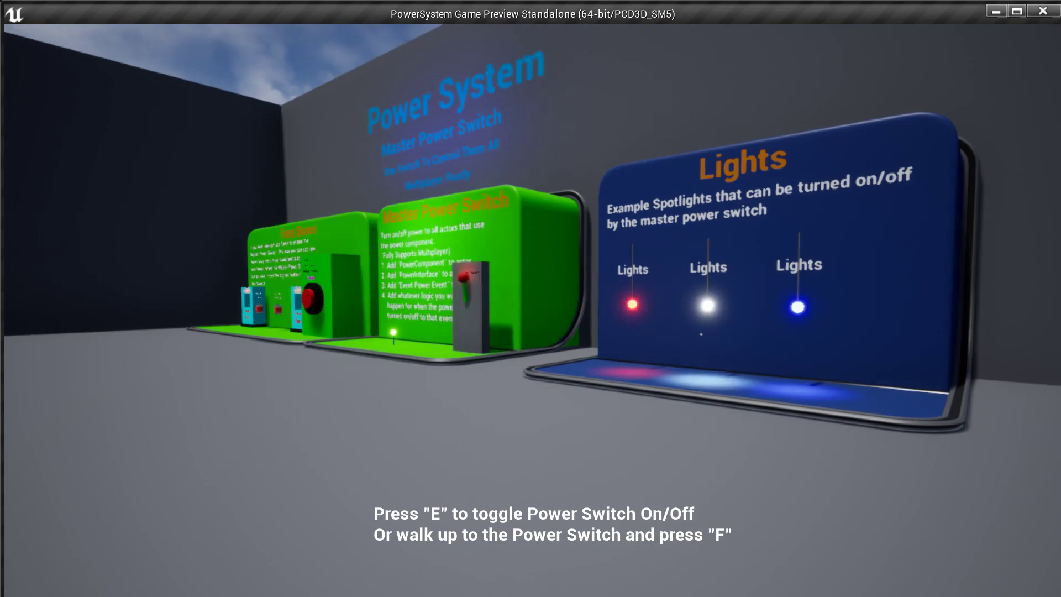
Toggle the master power remotely several times around the Lights, Vending Machines and Power Doors displays, finishing with it off.
key("e")
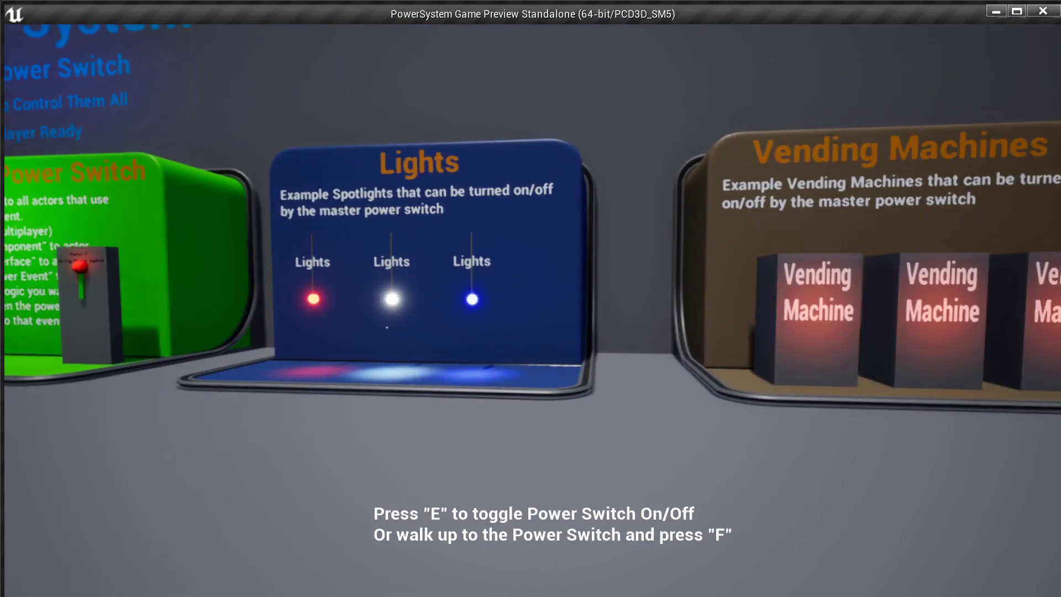
key("e")
key("e")
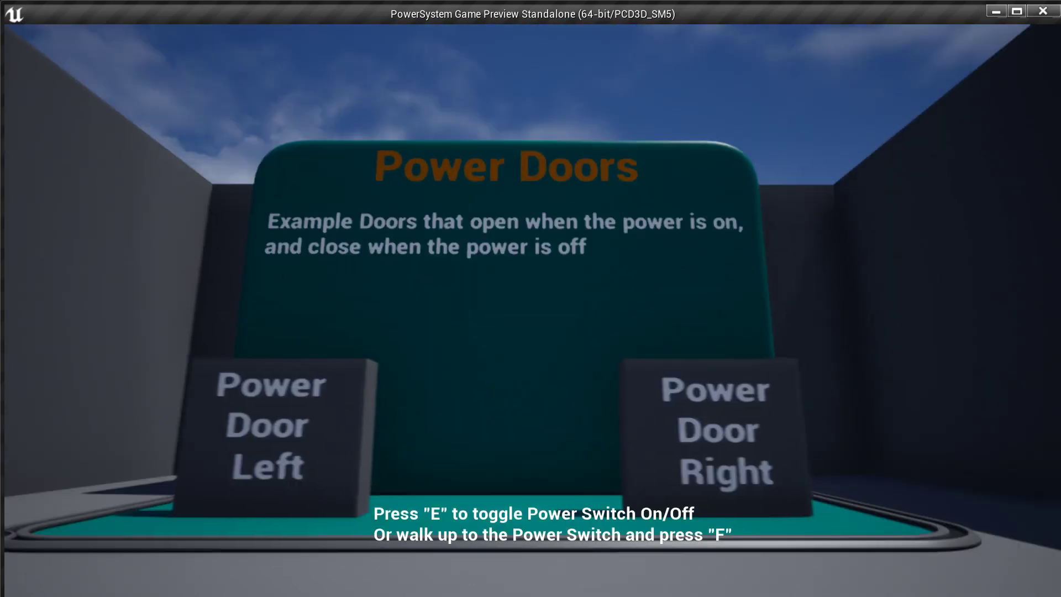
key("e")
key("e")
key("e")
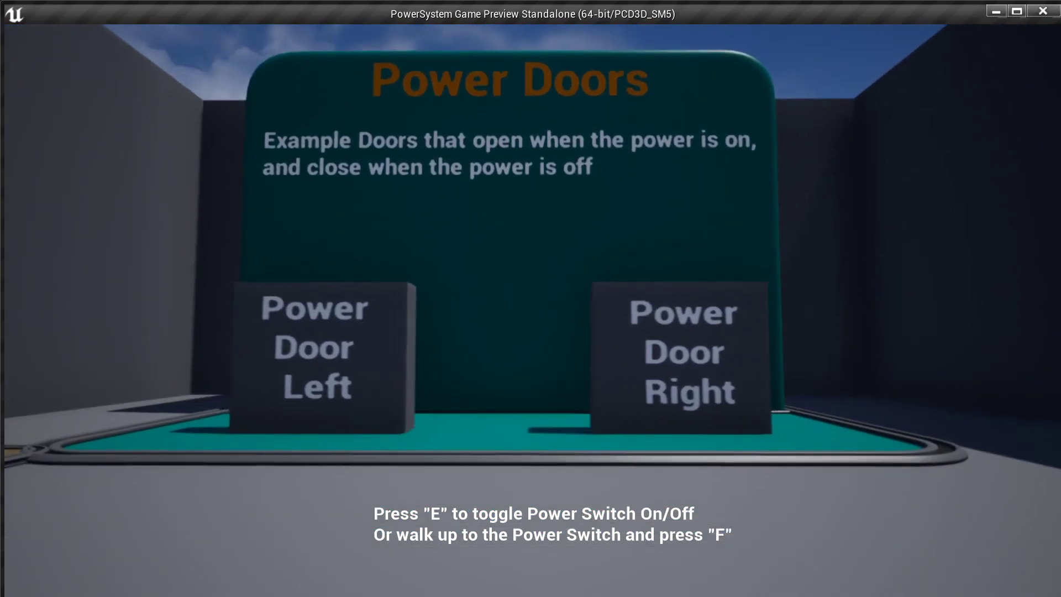
key("e")
key("e")
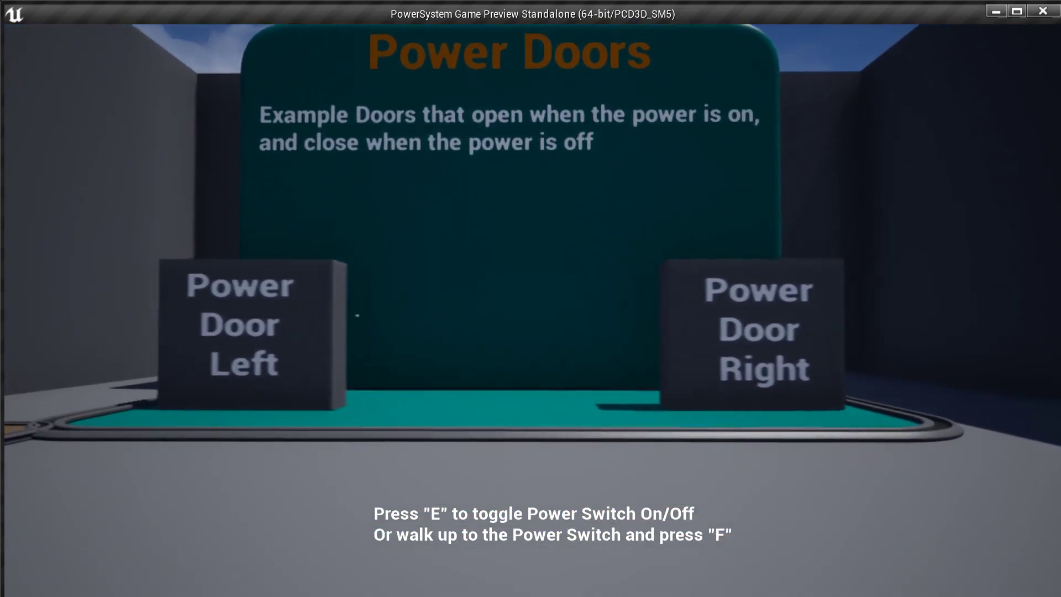
key("e")
key("s")
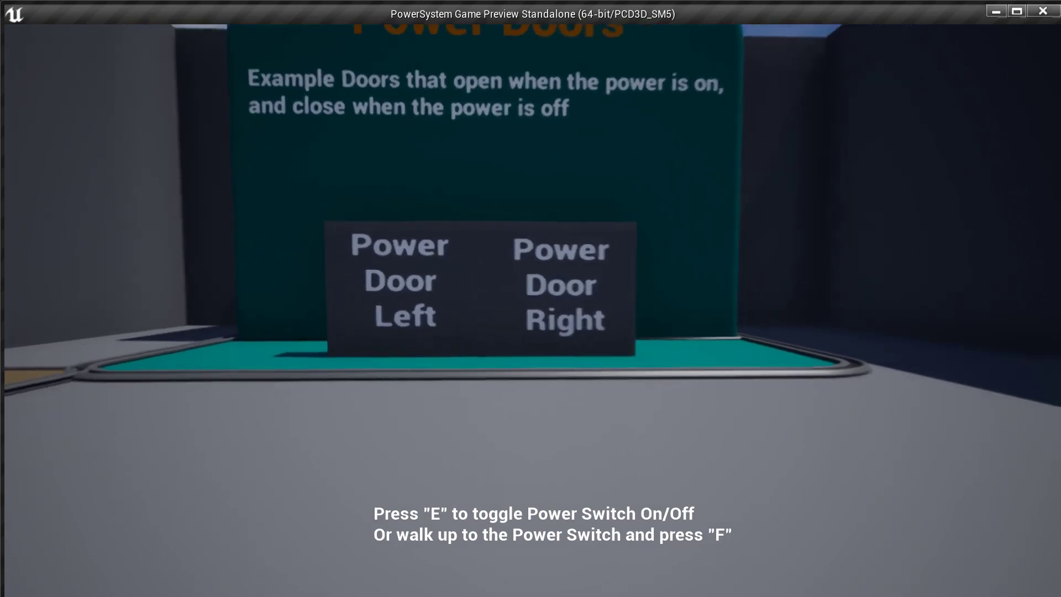
Go to the Fuse Boxes display and set Require Fuses to true with the big red button.
key("a")
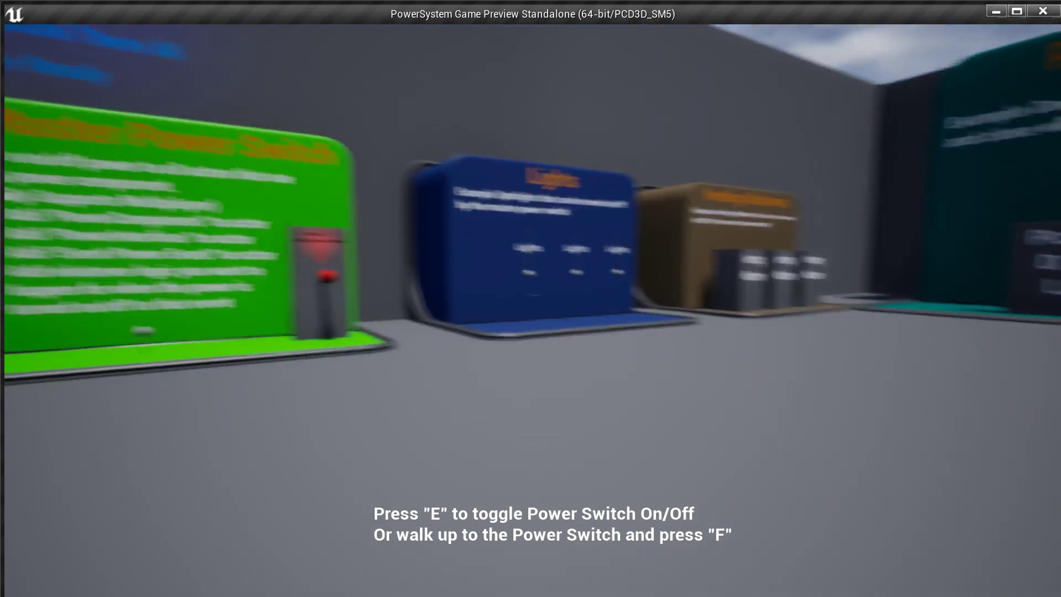
key("w")
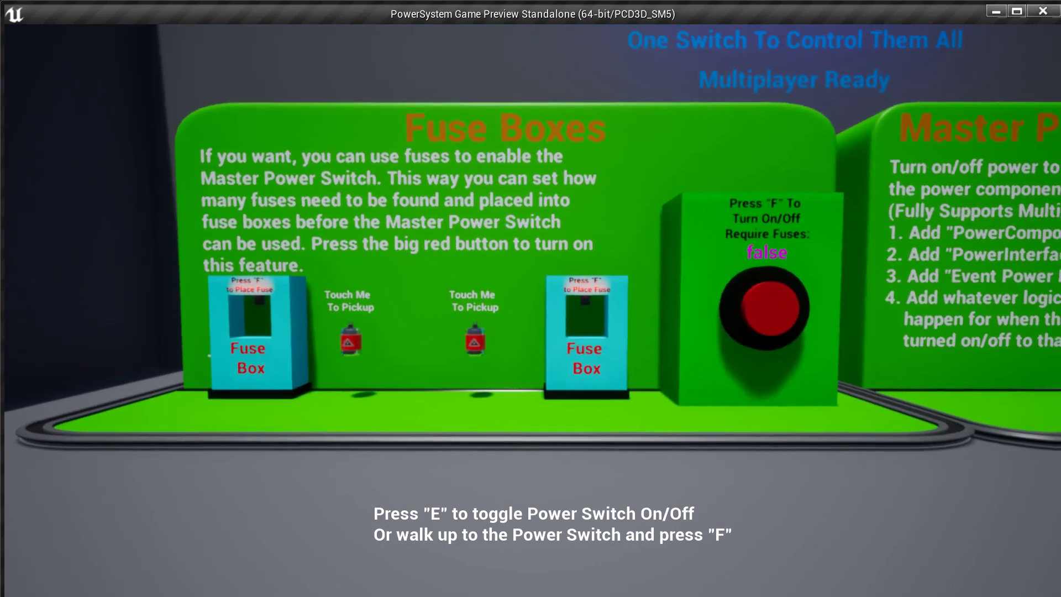
key("w")
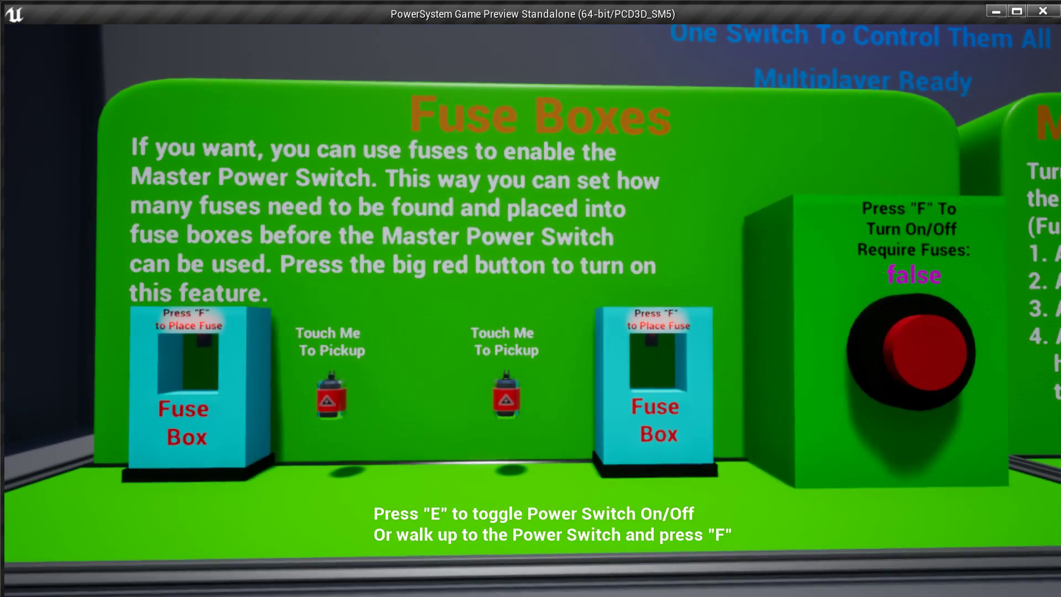
key("d")
key("w")
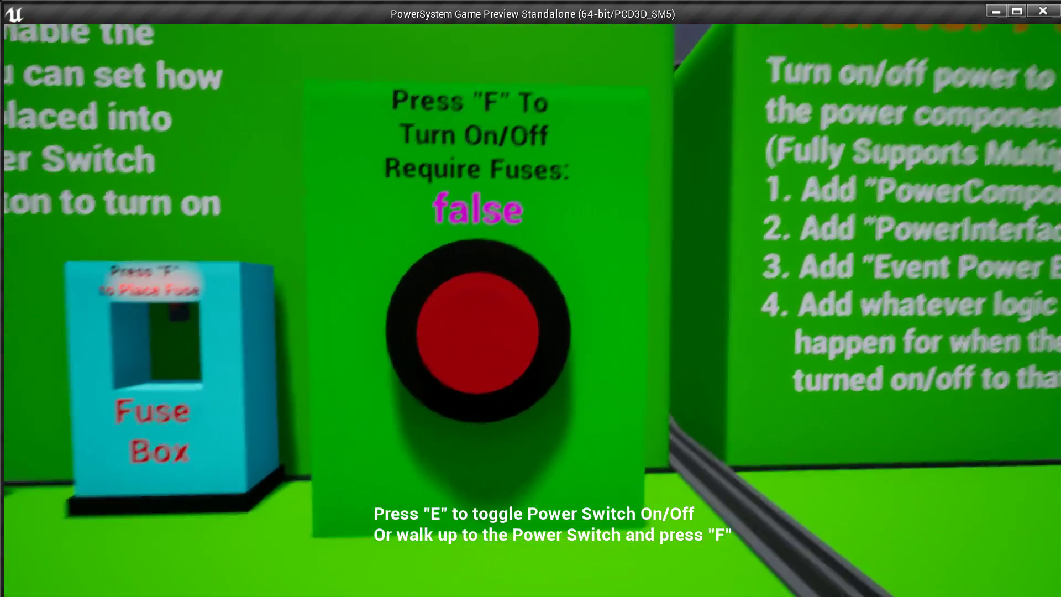
key("w")
key("f")
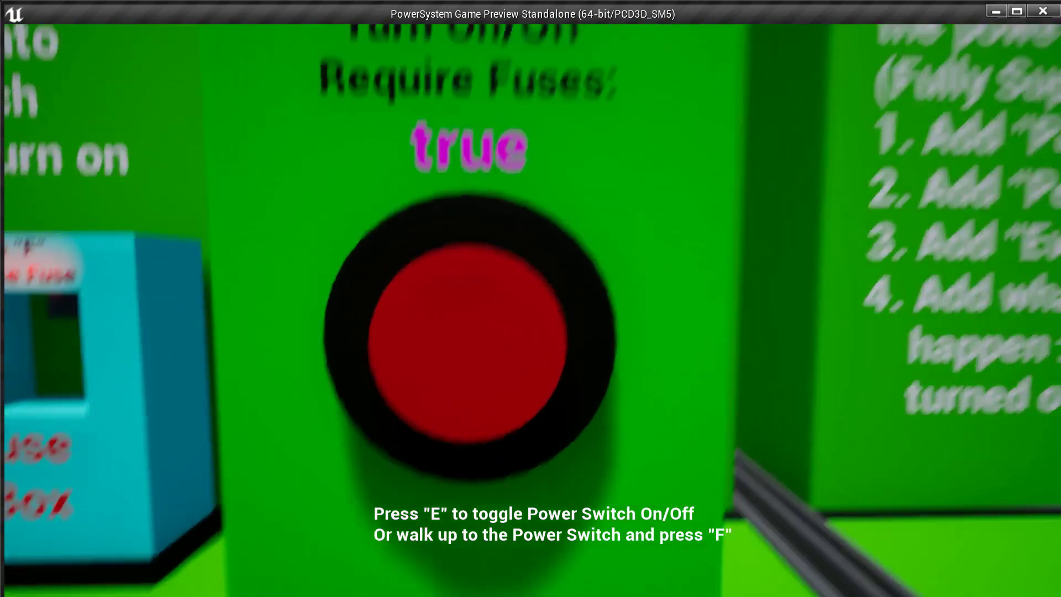
Check the Master Power Switch and the powered displays with the fuse requirement enabled and no fuses placed.
key("s")
key("s")
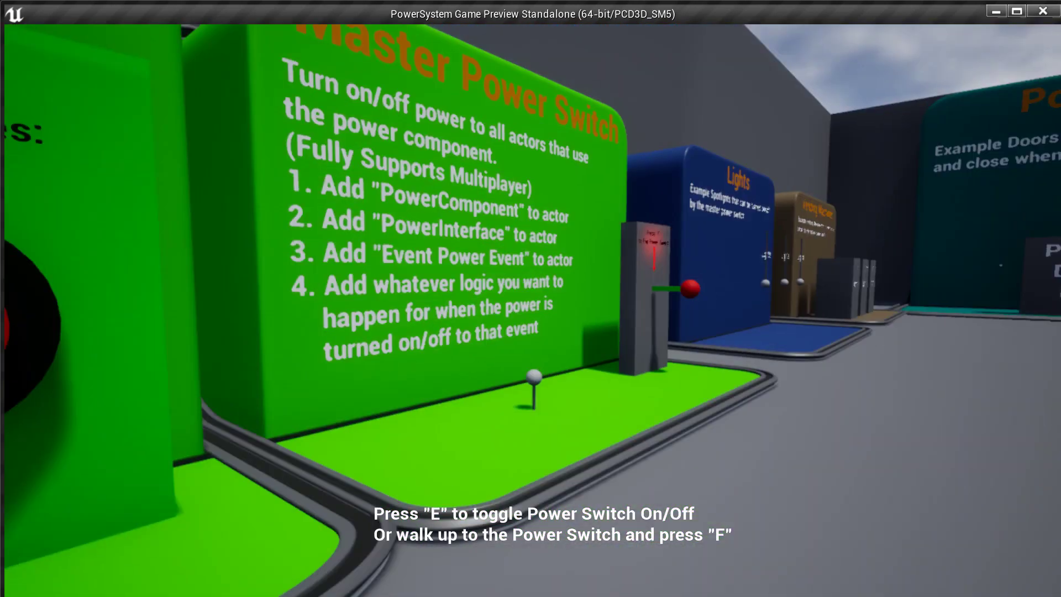
key("w")
key("w")
key("s")
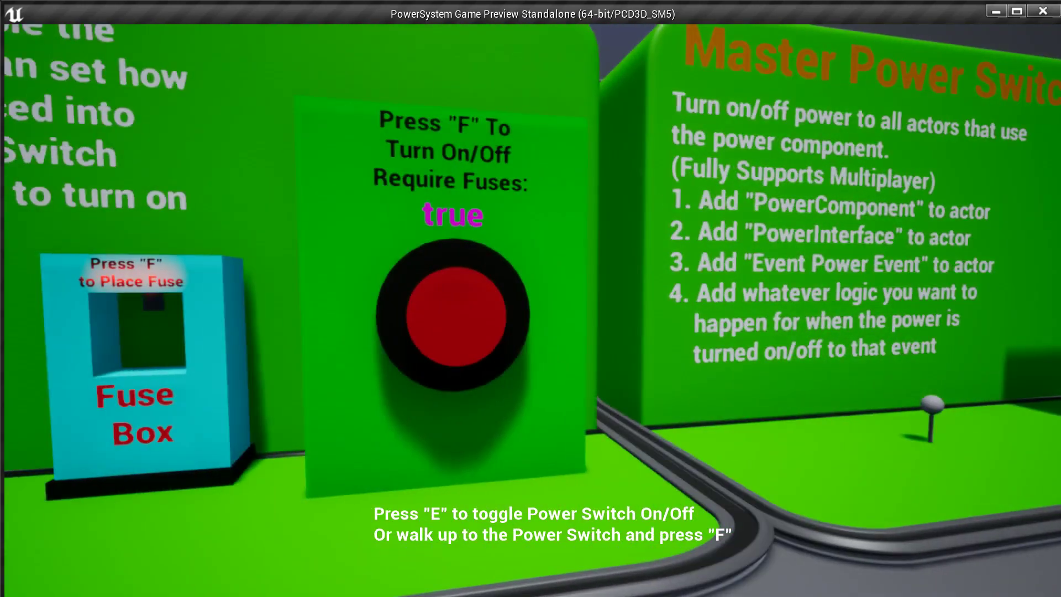
key("w")
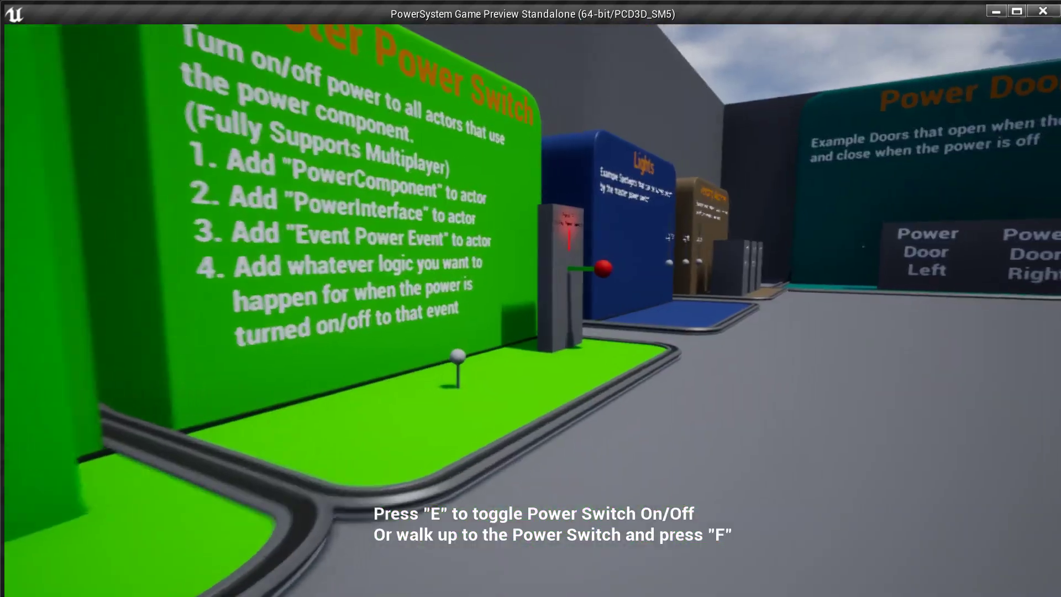
key("w")
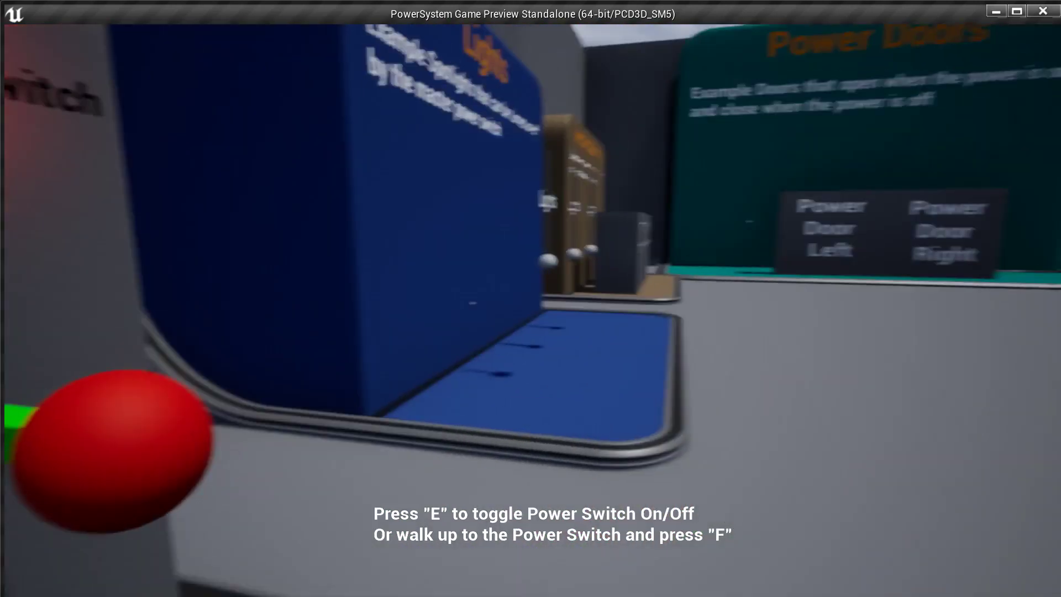
key("s")
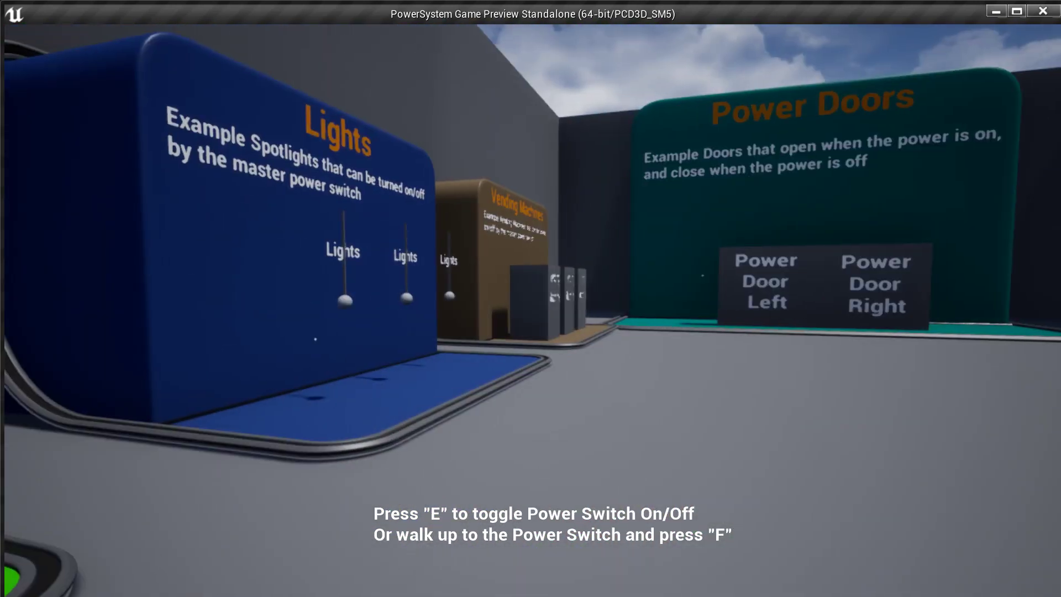
Return to the Fuse Boxes display, pick up the left fuse and place it in the left fuse box.
key("w")
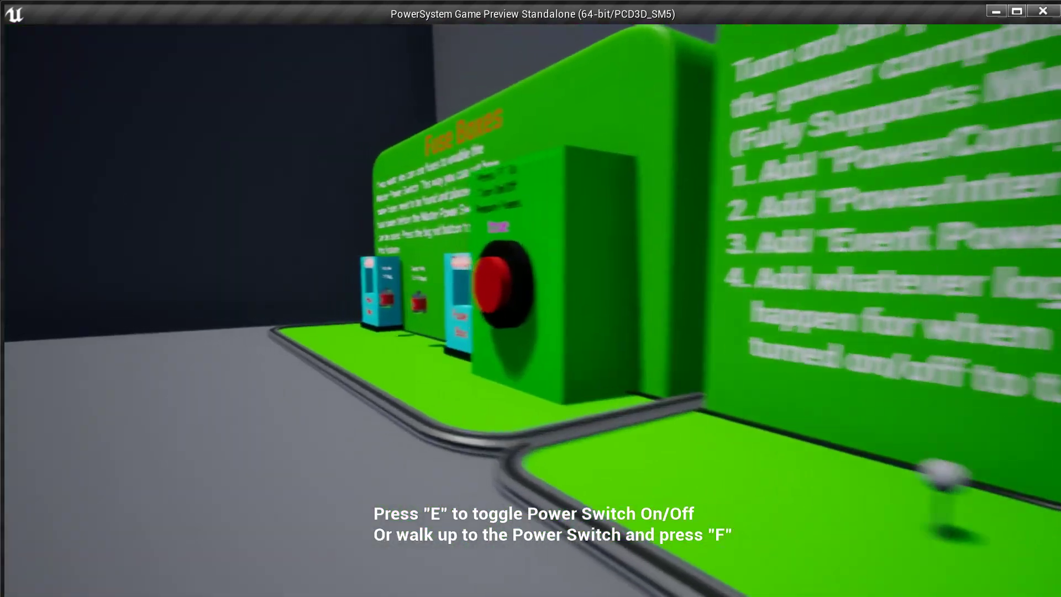
key("w")
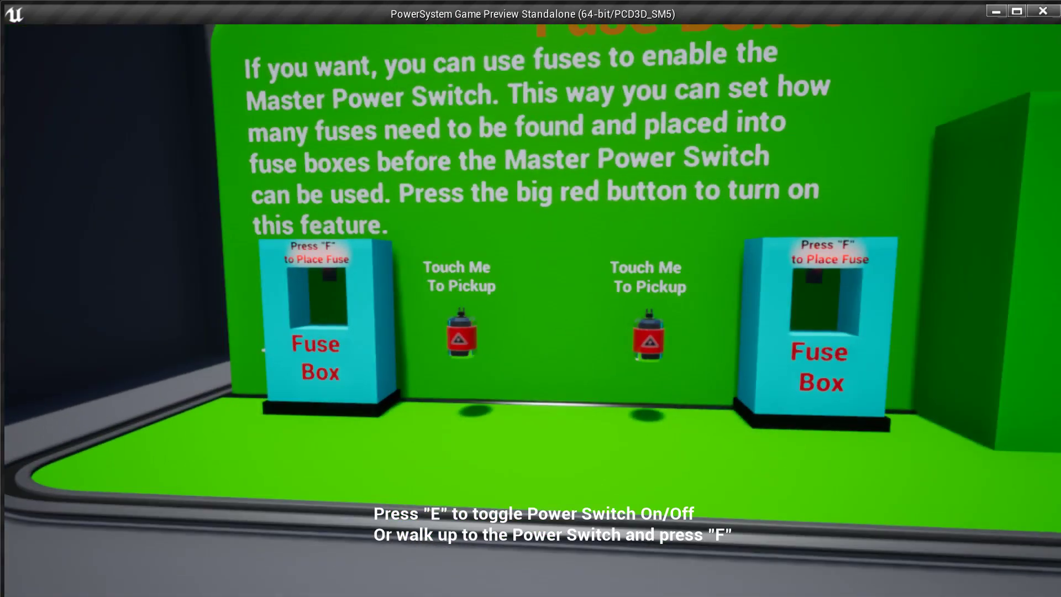
key("w")
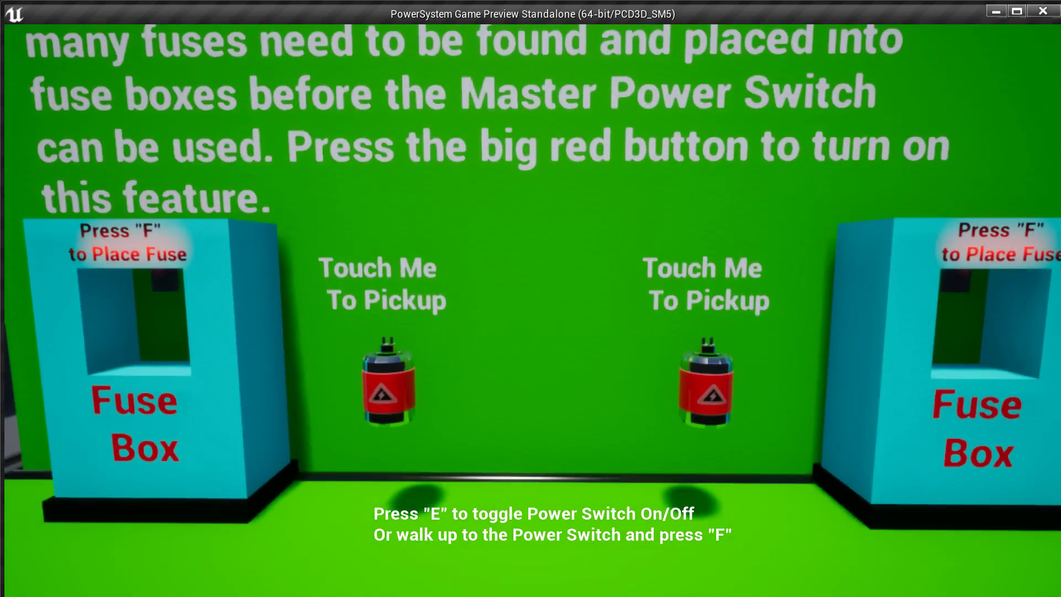
key("w")
key("s")
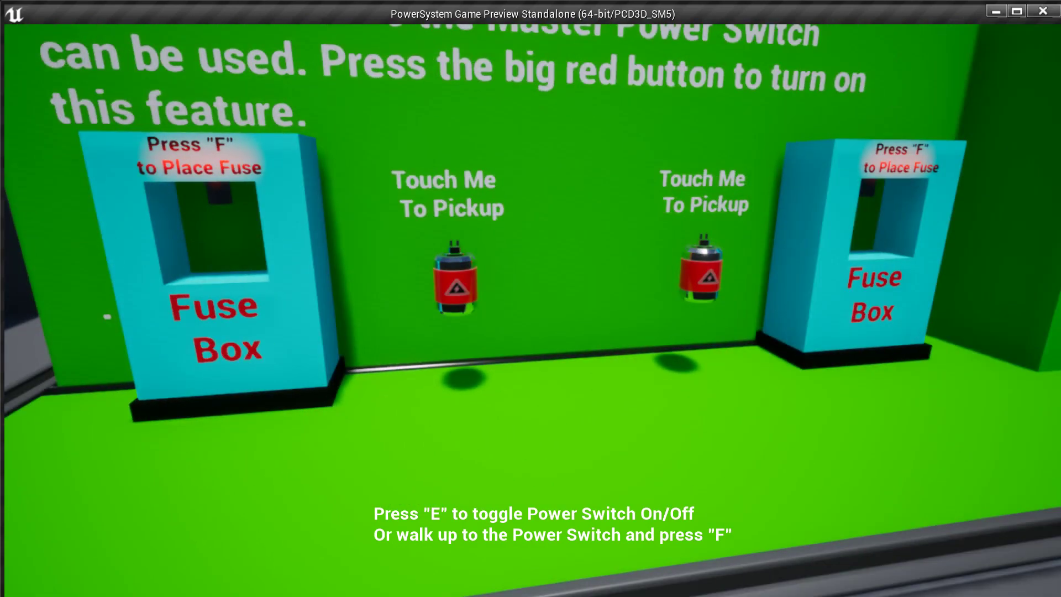
key("w")
key("s")
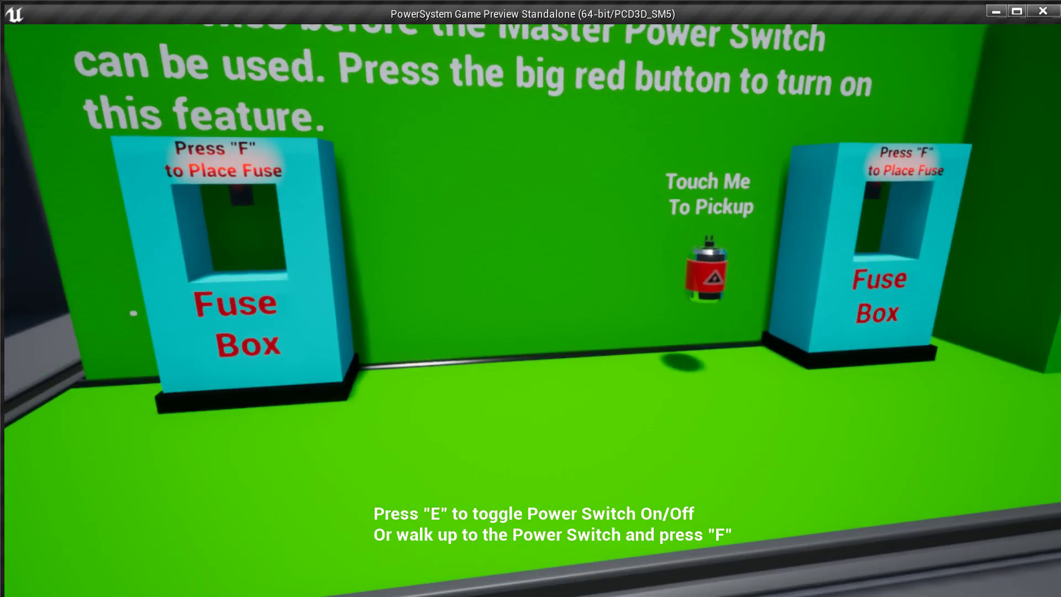
key("w")
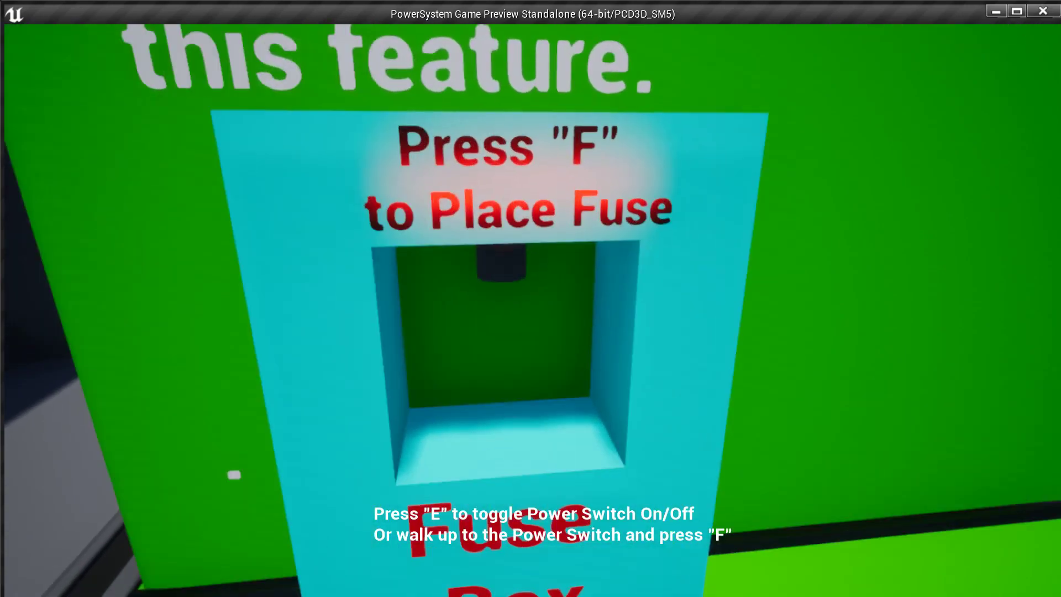
key("s")
Check the Master Power Switch and the powered displays with only one fuse placed.
key("w")
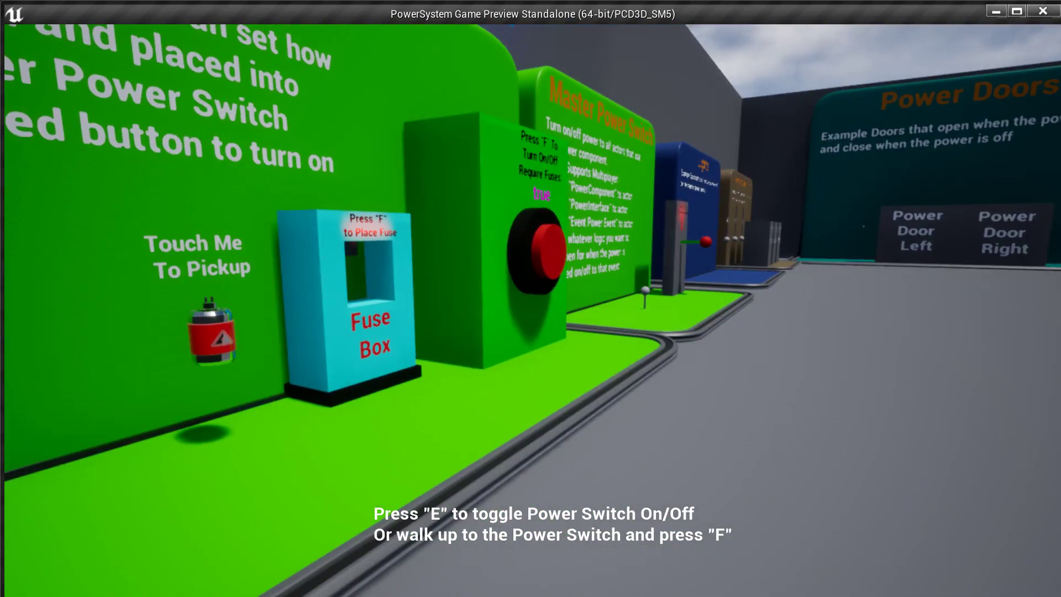
key("w")
key("d")
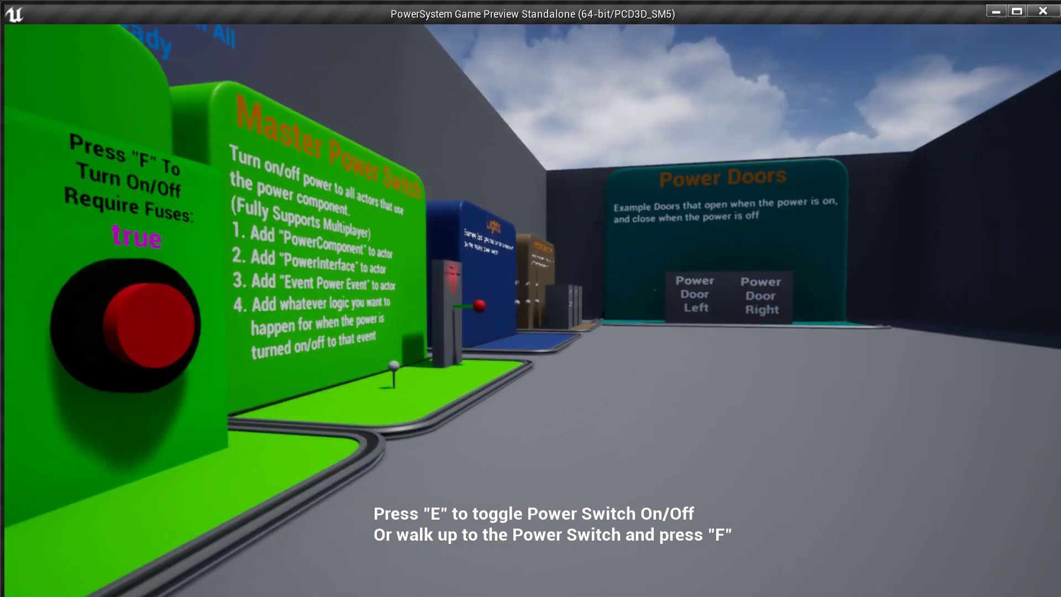
key("s")
Pick up the remaining fuse and place it in the right fuse box beside the red button.
key("w")
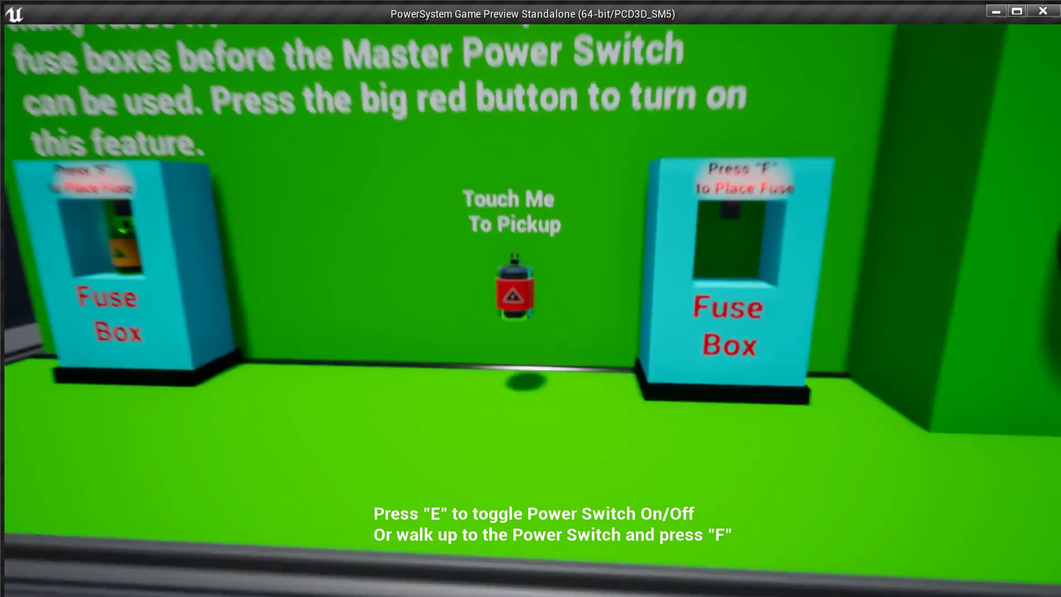
key("w")
key("s")
key("w")
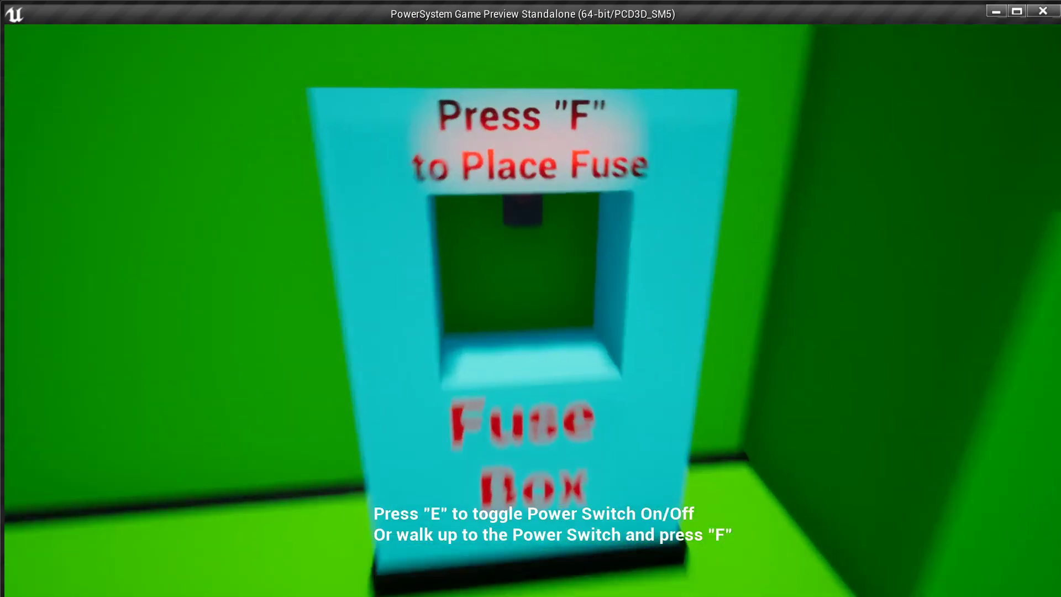
key("f")
Turn the master power on remotely with both fuses placed and walk toward the Power Doors display.
key("s")
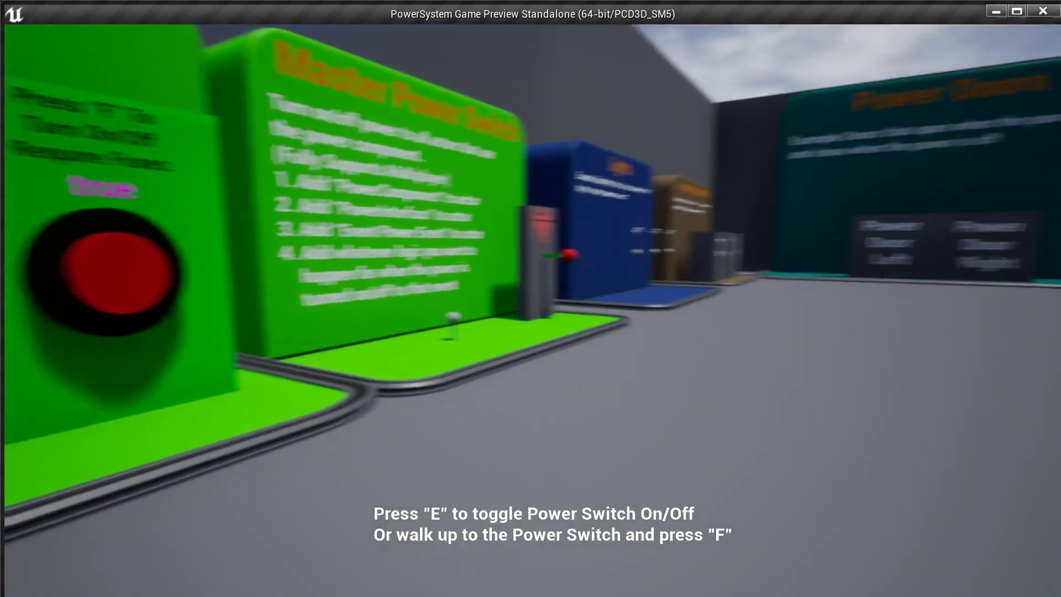
key("e")
key("w")
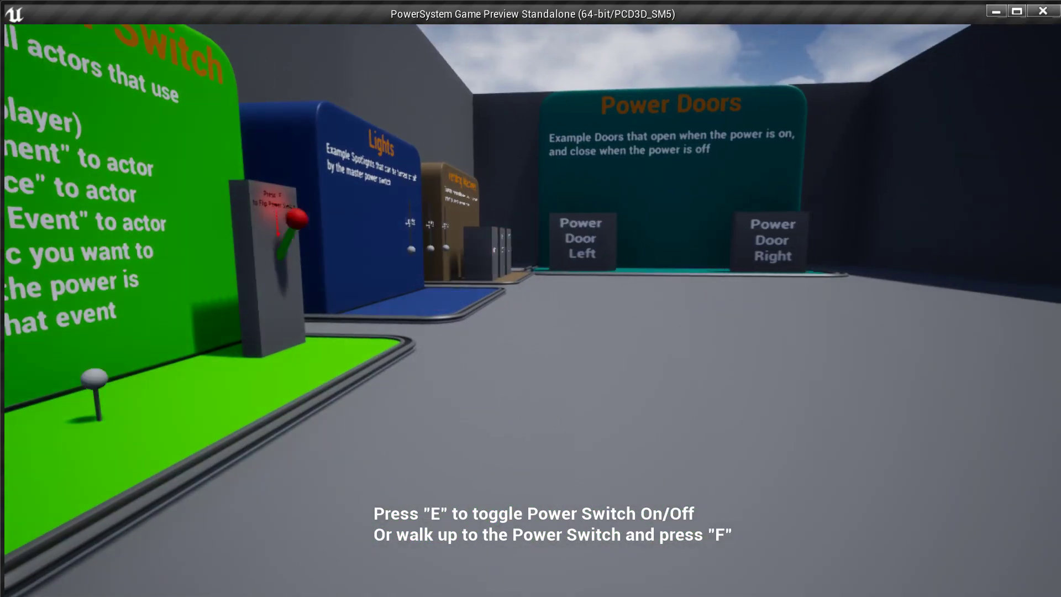
Walk back to the Fuse Boxes display and examine the fuse placed in the left fuse box up close.
key("s")
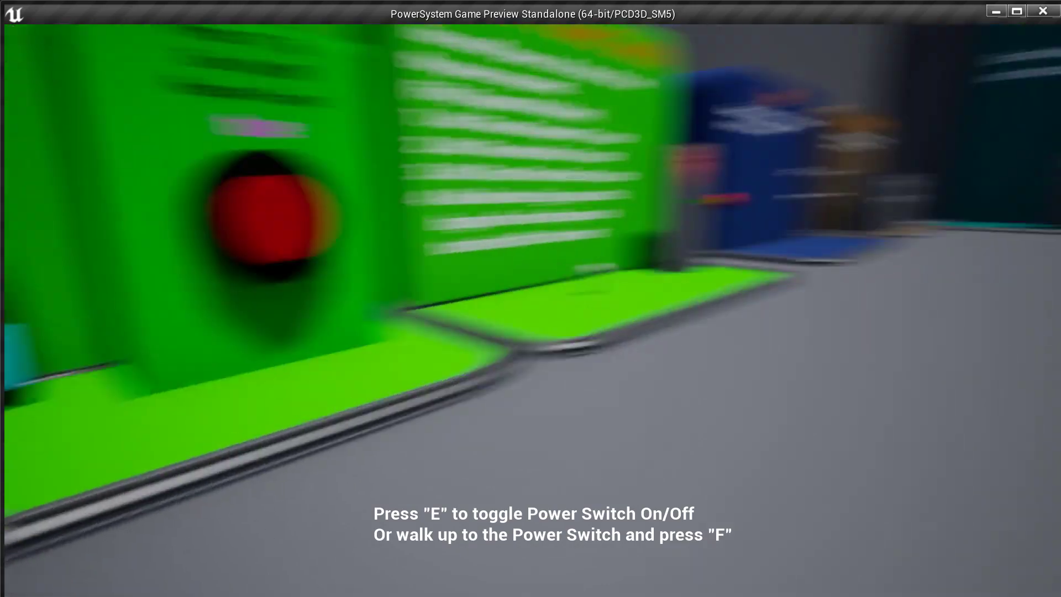
key("w")
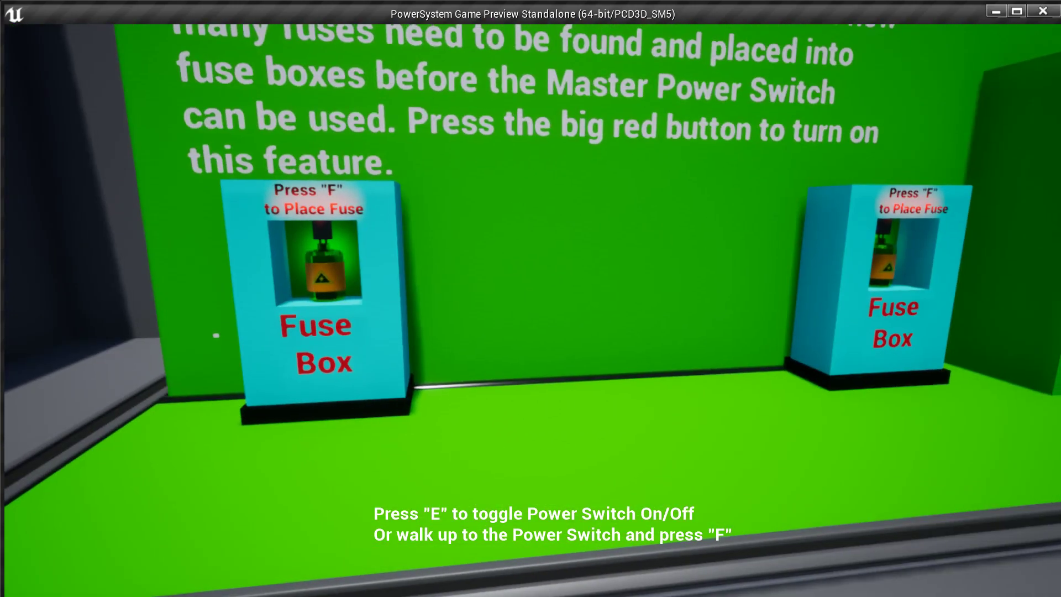
key("w")
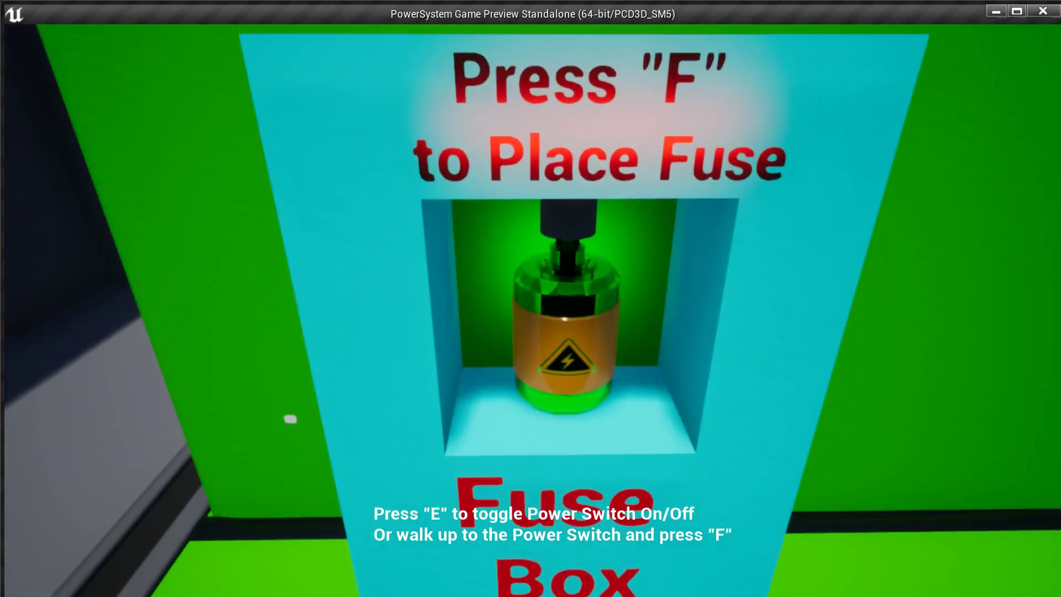
key("s")
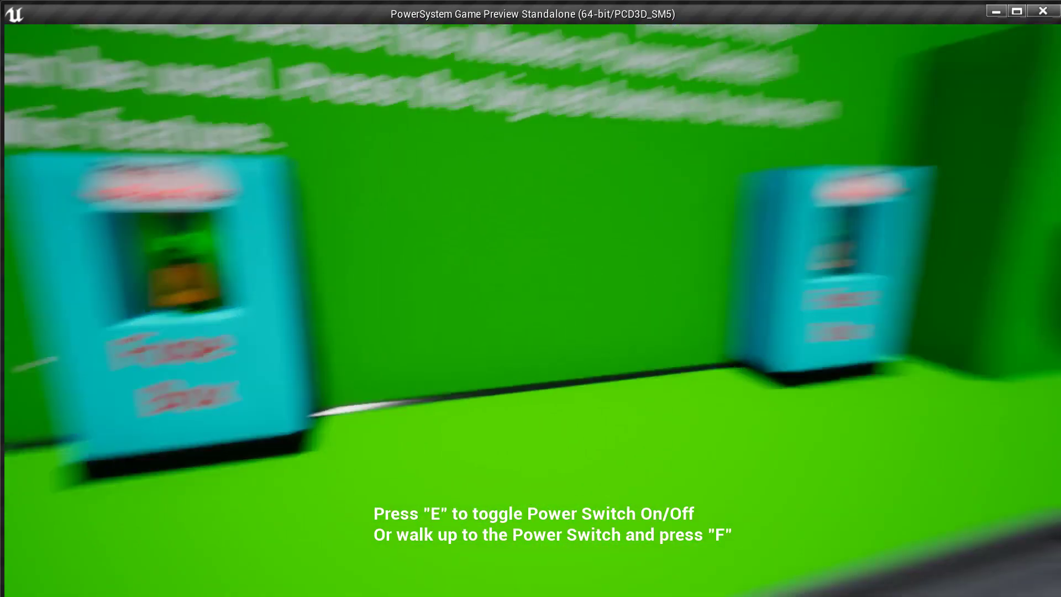
Inspect the Master Power Switch handle, read the setup instructions on its display, and end the standalone preview.
key("w")
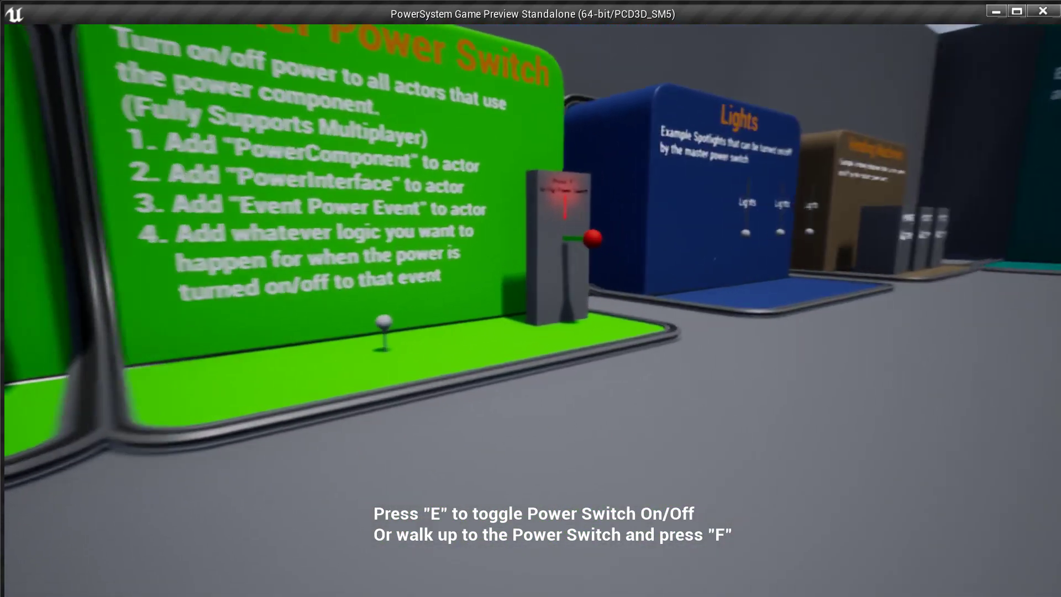
key("w")
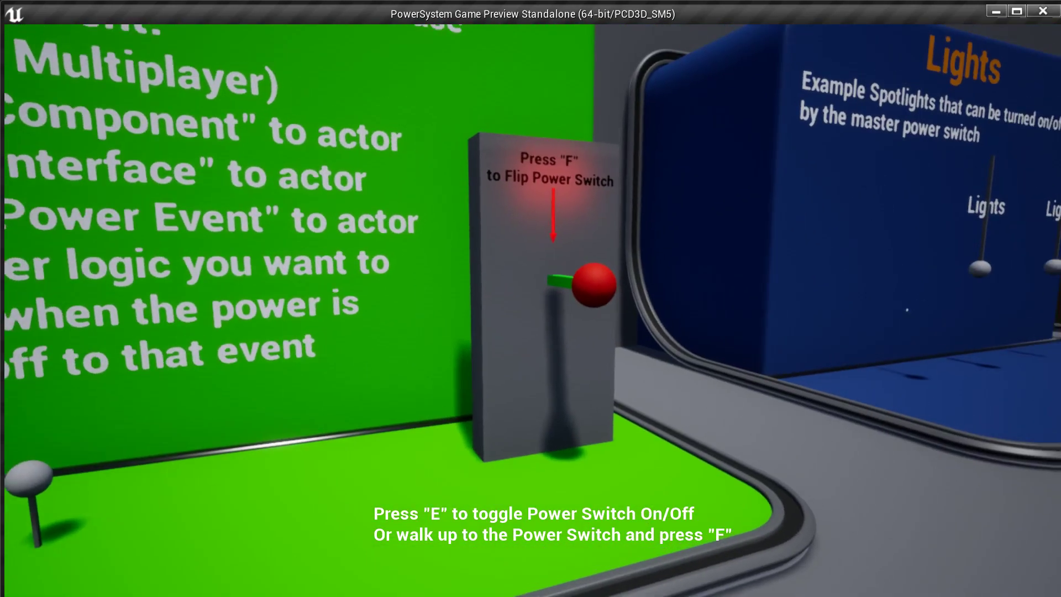
key("w")
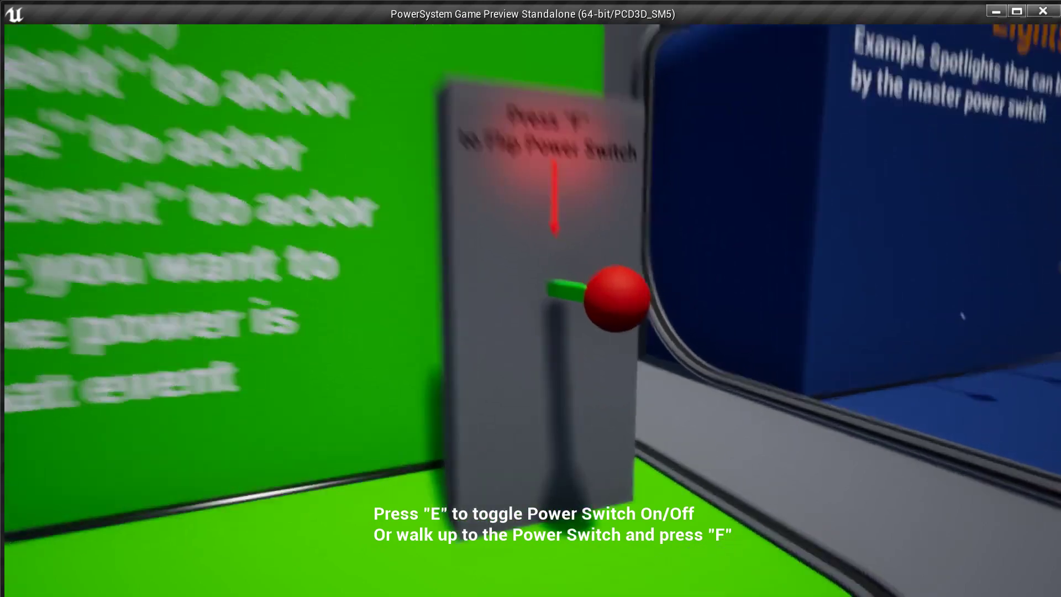
key("s")
key("s")
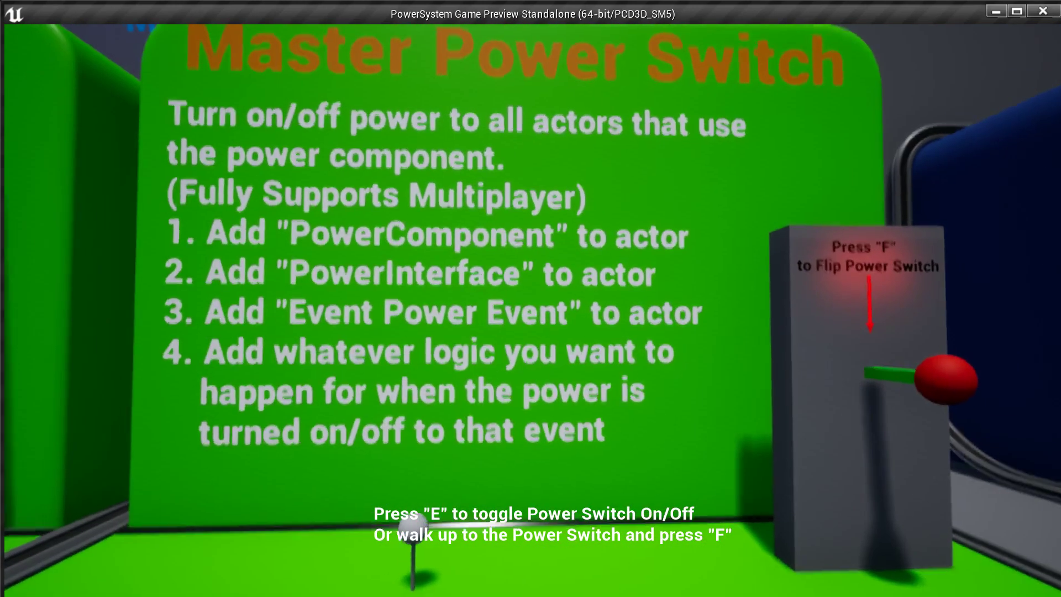
key("Escape")
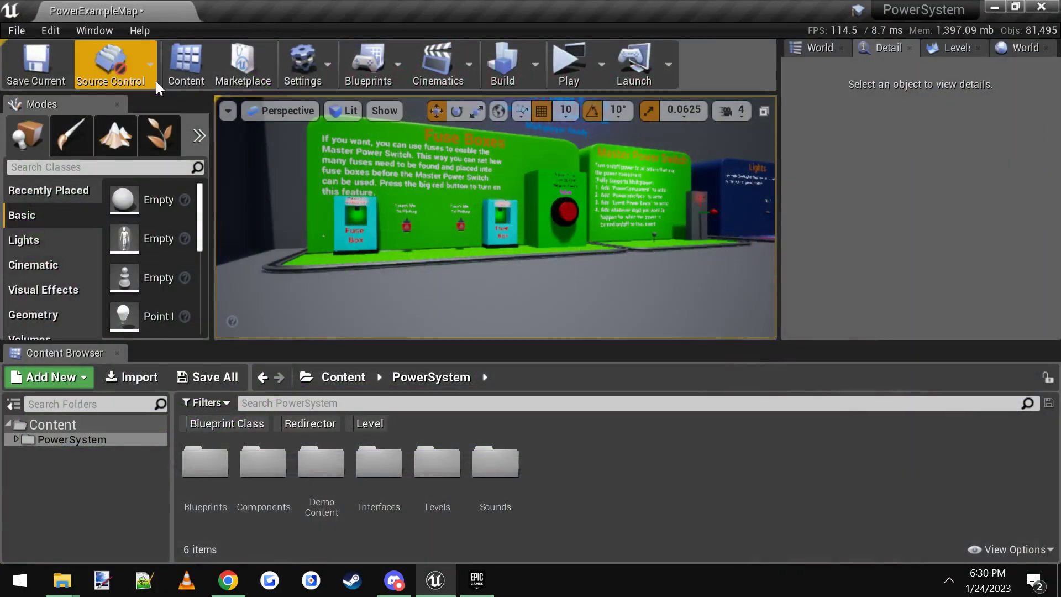
Select the Master Power Switch actor in the level and examine it together with its Default properties.
key("w")
right_click_drag(515, 240, 555, 246)
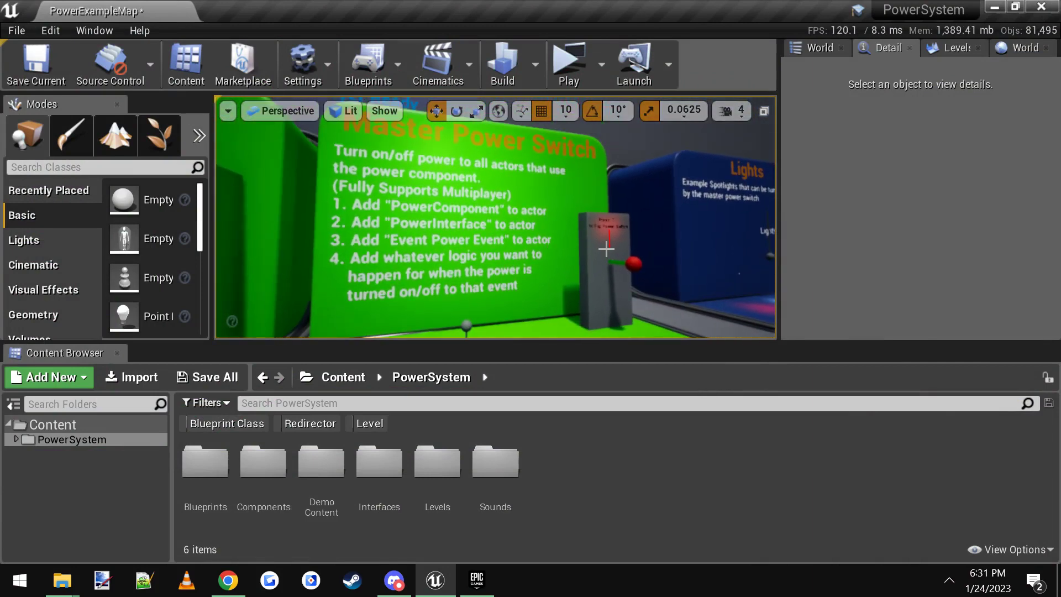
left_click(603, 276)
right_click_drag(603, 276, 616, 291)
key("w")
key("s")
key("w")
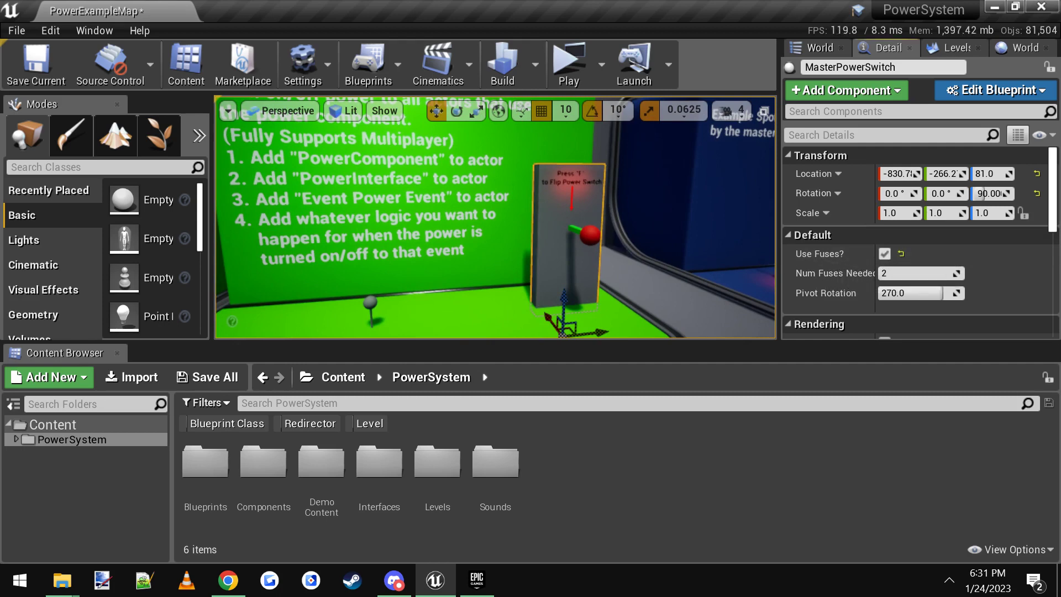
right_click_drag(625, 246, 497, 244)
right_click_drag(381, 227, 624, 249)
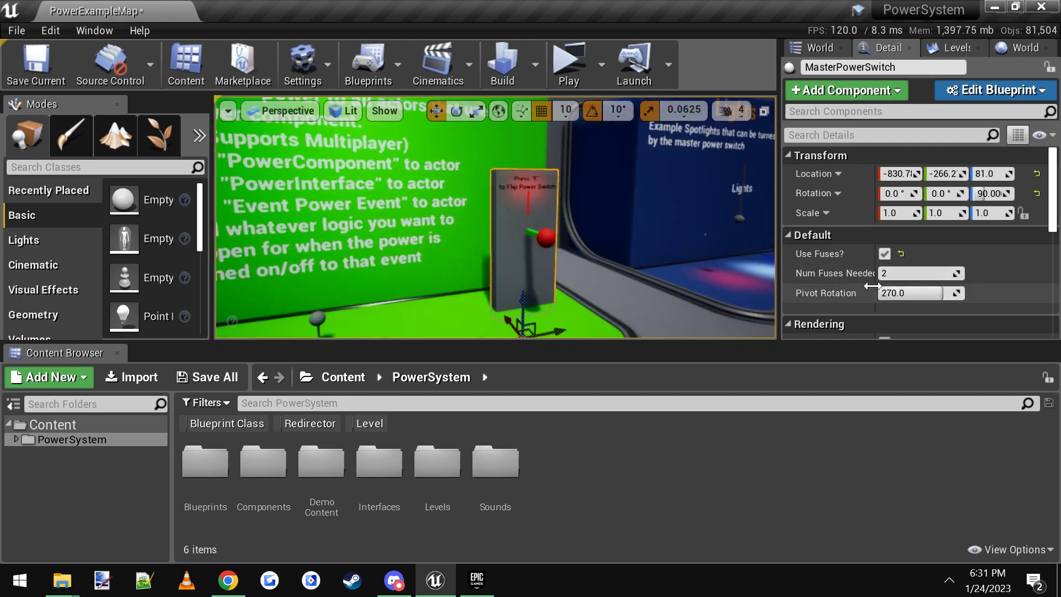
Try 4 as the Master Power Switch's Num Fuses Needed and reset the property to its default.
left_click_drag(875, 285, 896, 284)
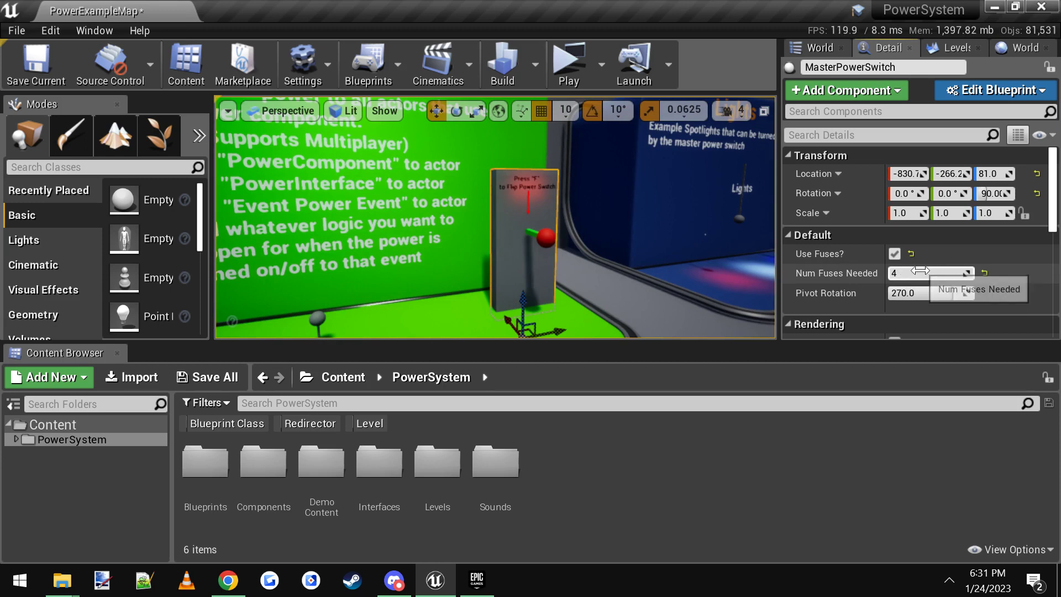
left_click(984, 273)
right_click_drag(770, 302, 796, 303)
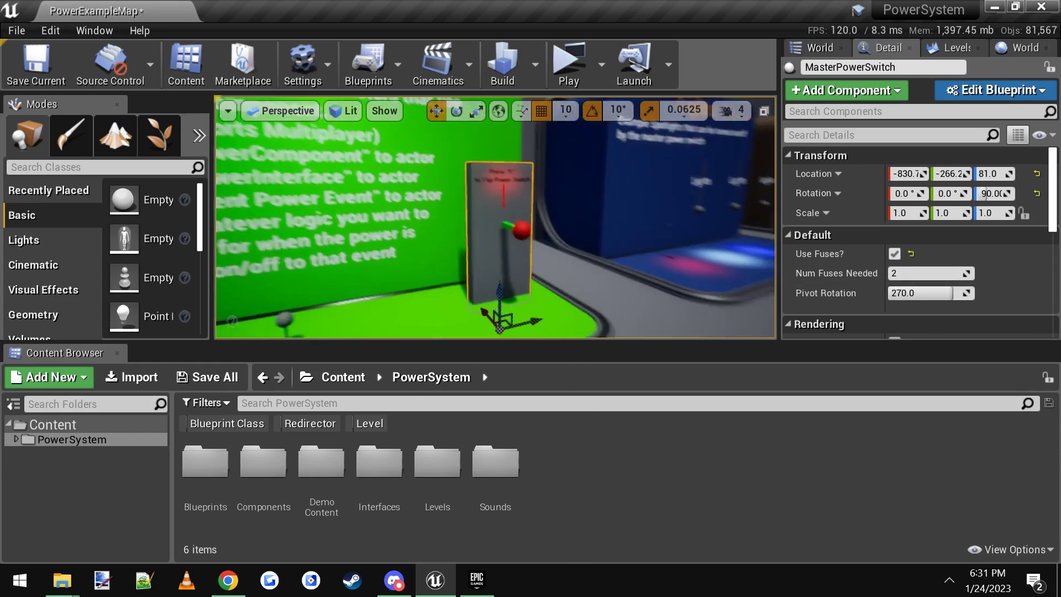
Read the description of the Pivot Rotation property and examine the switch handle it controls.
mouse_move(665, 248)
right_mouse_down()
mouse_move(685, 248)
mouse_move(665, 248)
right_mouse_up()
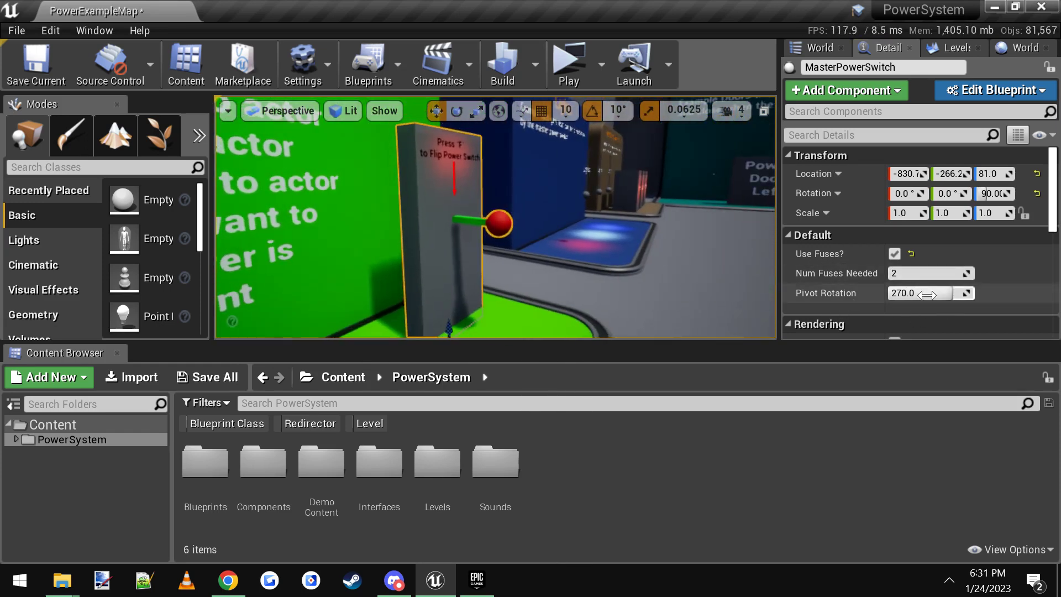
right_click_drag(718, 249, 682, 266)
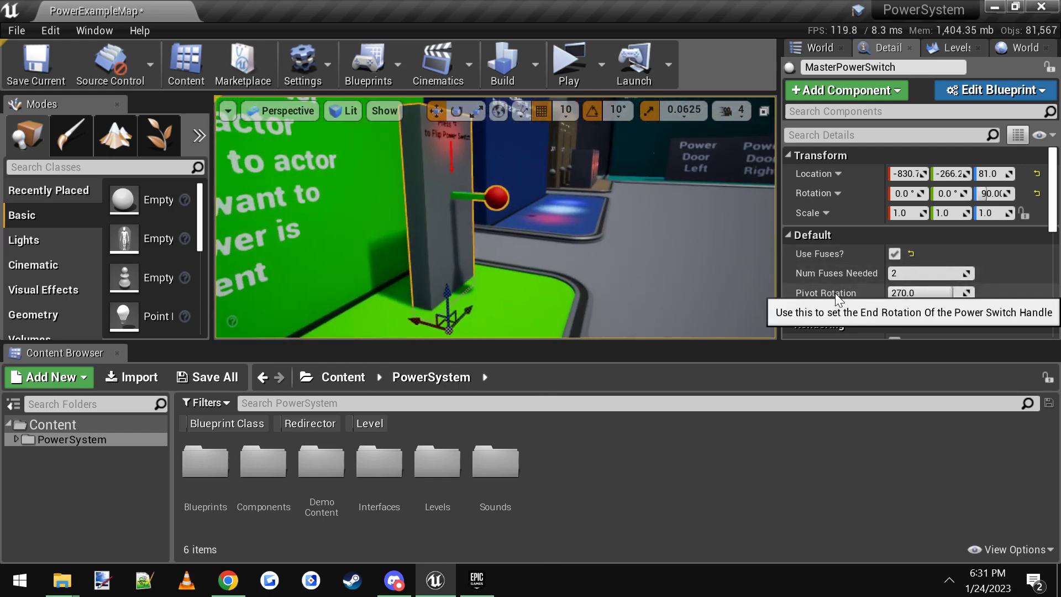
right_click_drag(514, 221, 513, 205)
key("w")
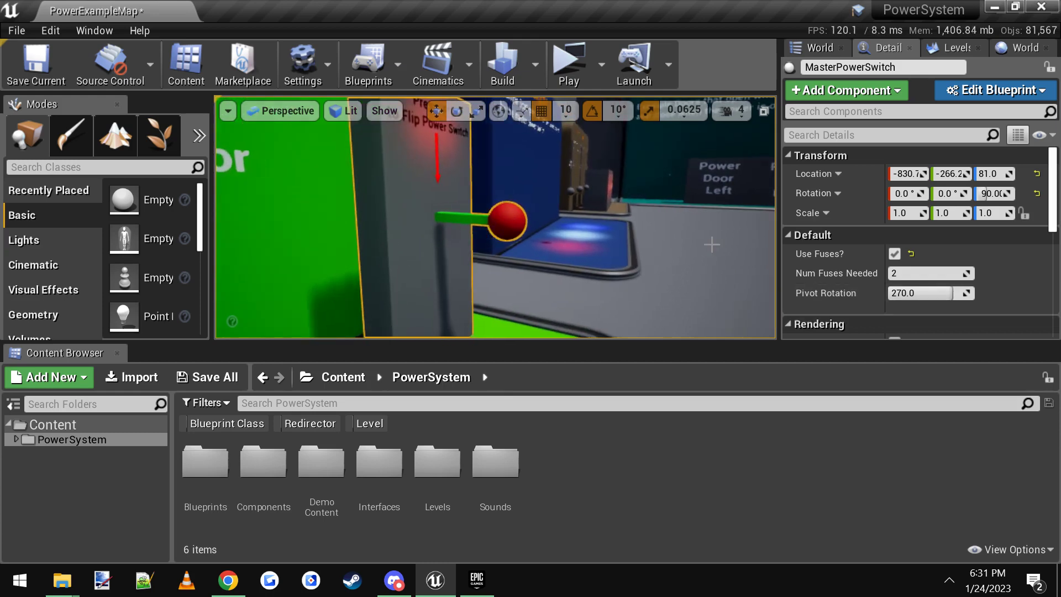
scroll(627, 259, "down", 5)
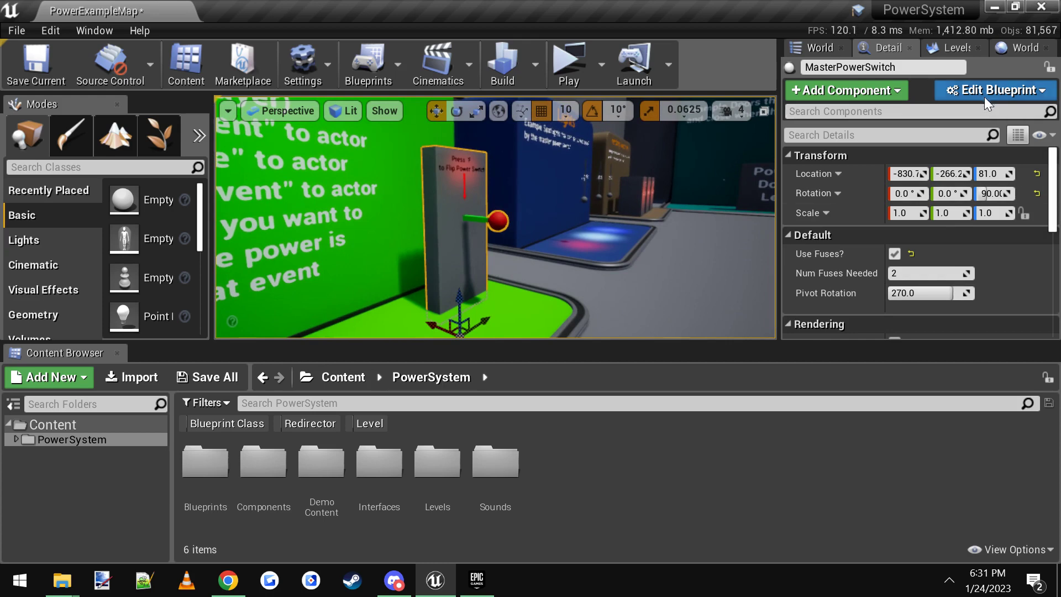
Open the Master Power Switch's blueprint in the Blueprint editor and show its 3D component view.
left_click(987, 100)
left_click(897, 126)
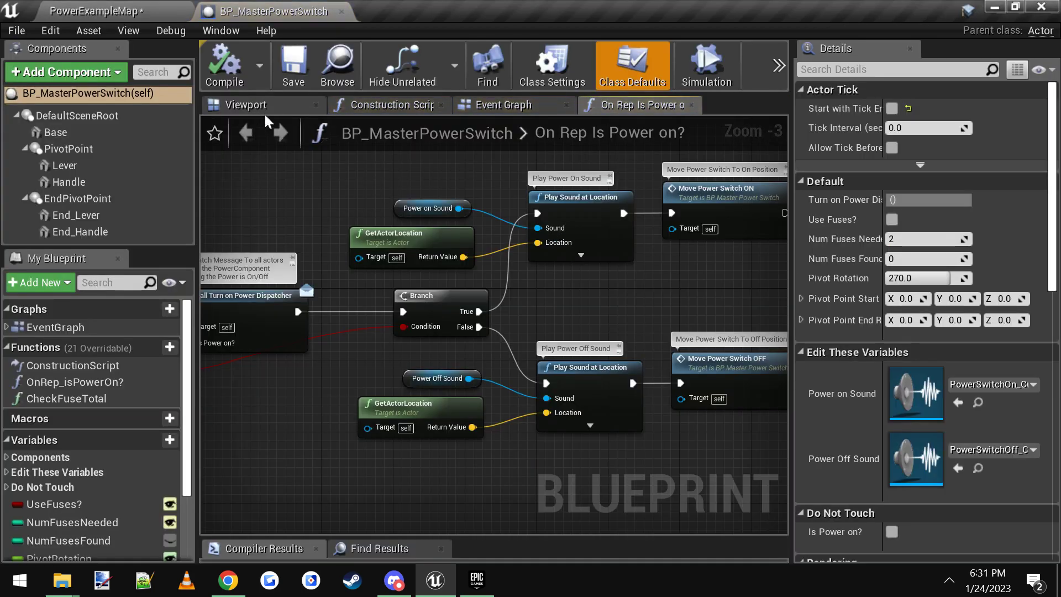
left_click(255, 108)
right_click_drag(493, 325, 613, 338)
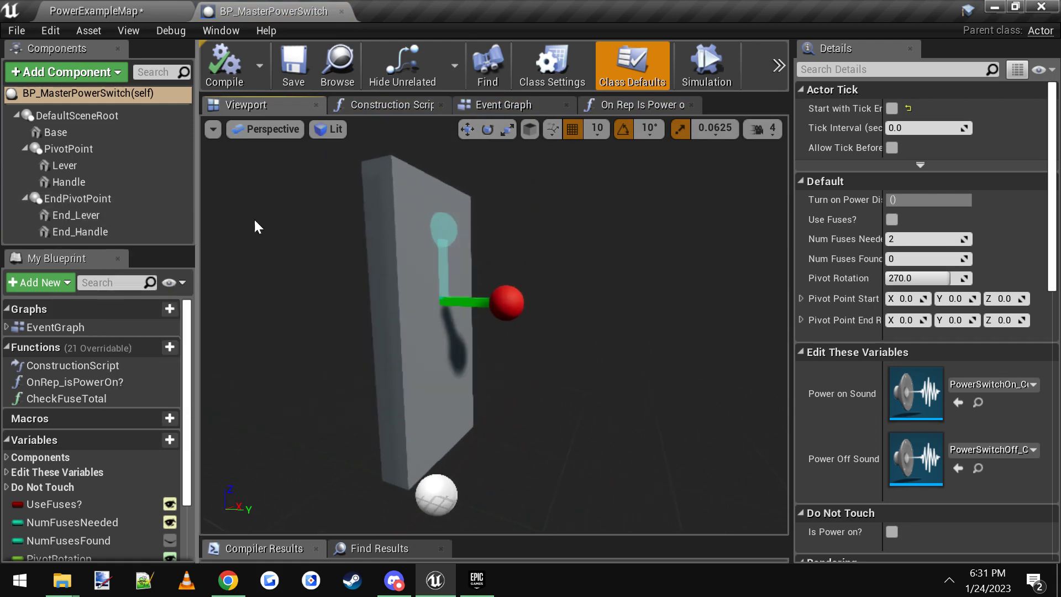
Select the End_Lever and End_Handle components and check their Hidden in Game setting.
left_click(104, 217)
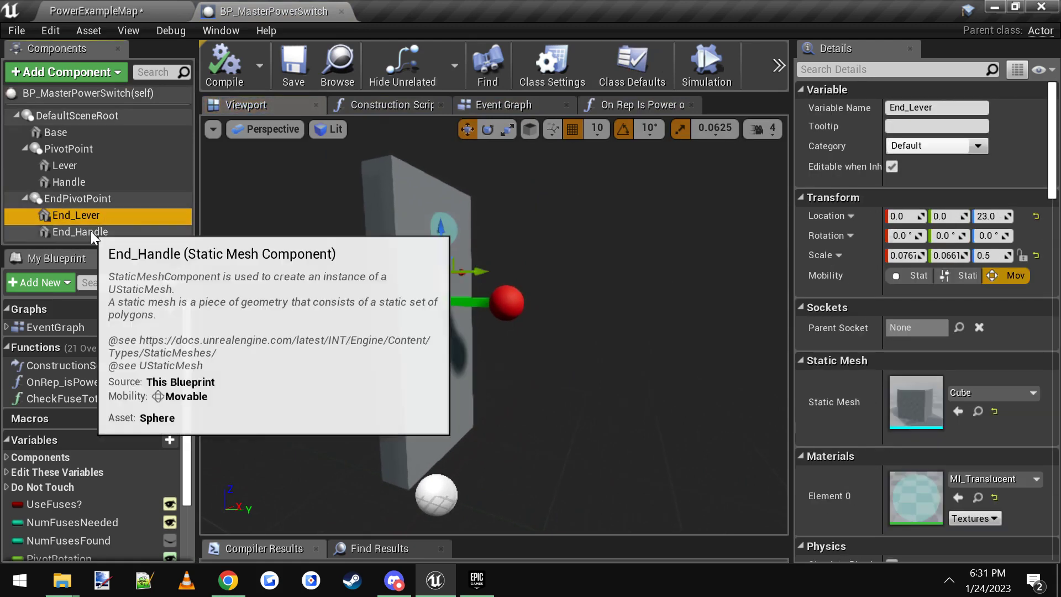
left_click(91, 231, "ctrl")
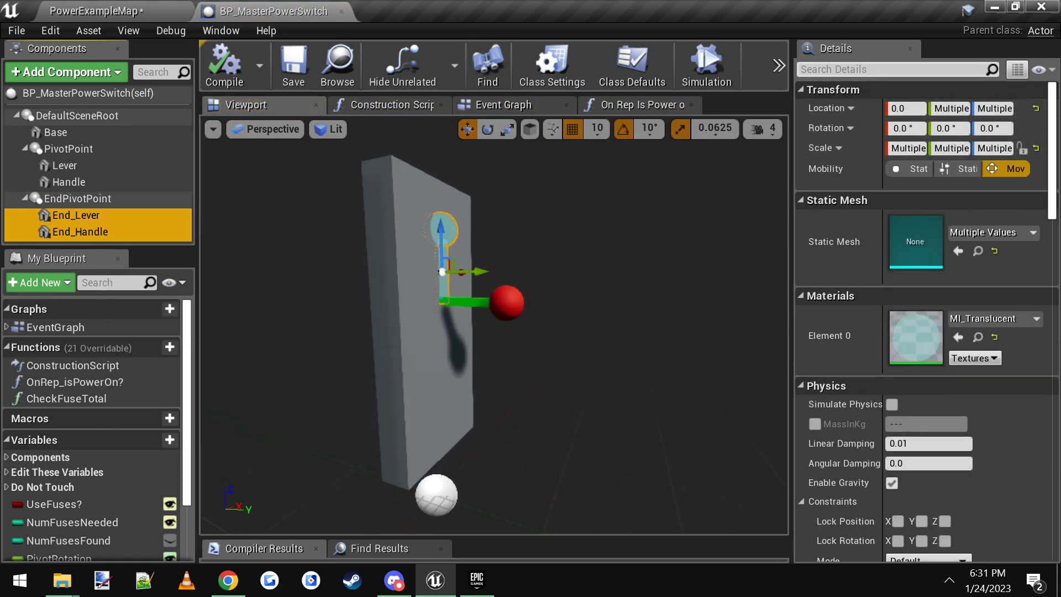
left_click(835, 70)
type("hi")
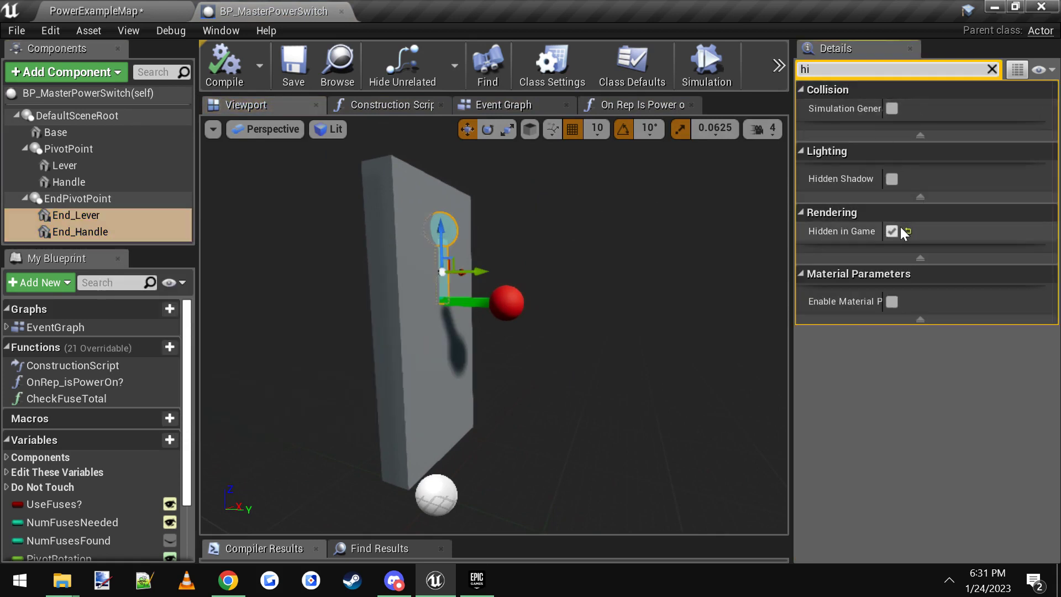
type("vis")
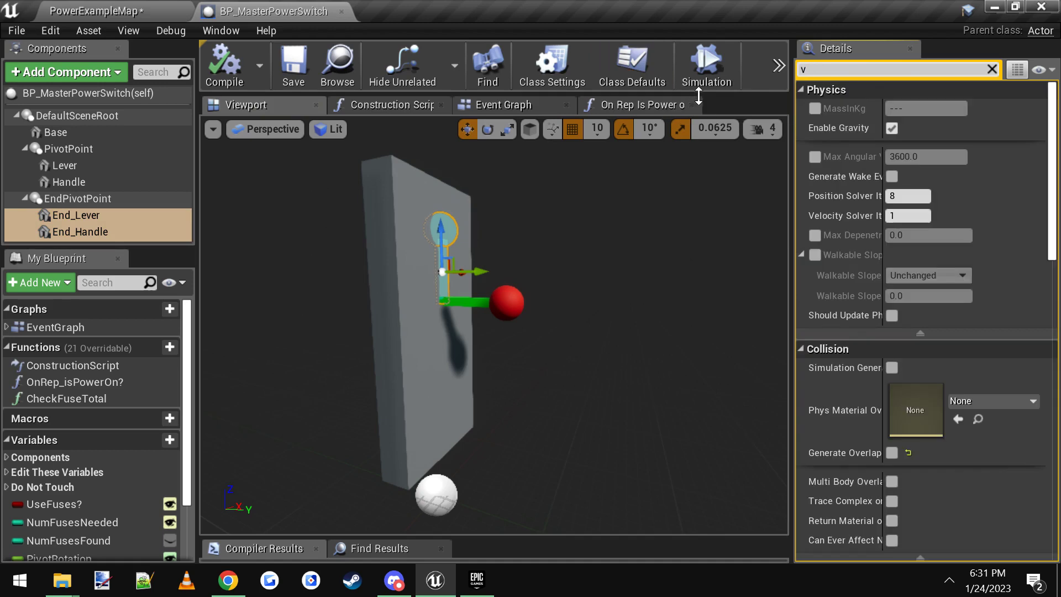
left_click(991, 69)
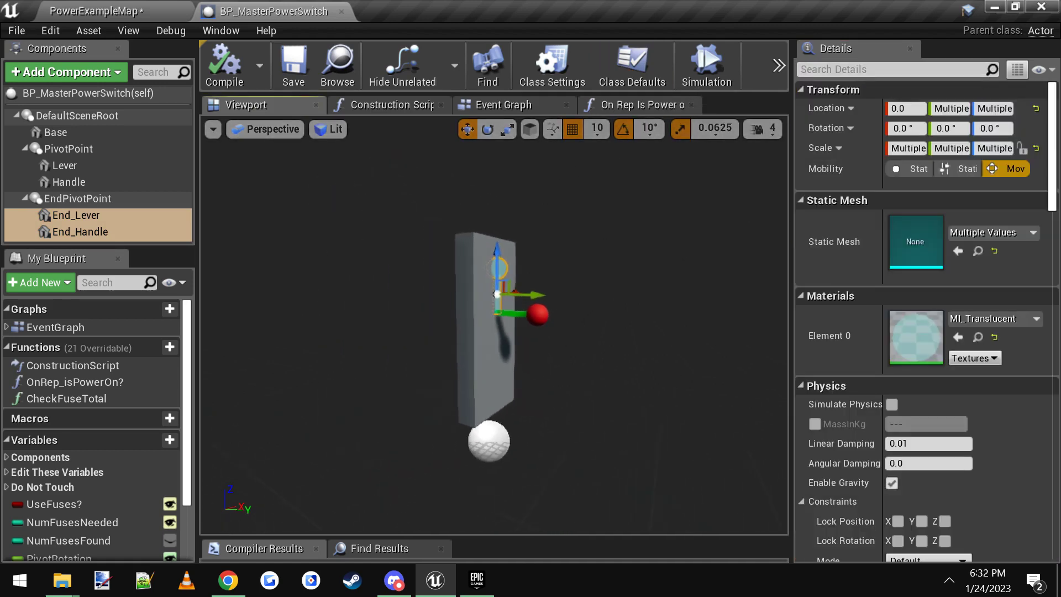
Return to the PowerExampleMap level and turn off game view near the Master Power Switch.
left_click(164, 13)
right_click_drag(377, 203, 409, 203)
key("g")
mouse_move(491, 216)
right_mouse_down()
mouse_move(506, 216)
mouse_move(491, 216)
right_mouse_up()
key("w")
Select the Master Power Switch and set its Pivot Rotation to 314.285706.
left_click(510, 233)
right_click_drag(497, 258, 486, 255)
key("s")
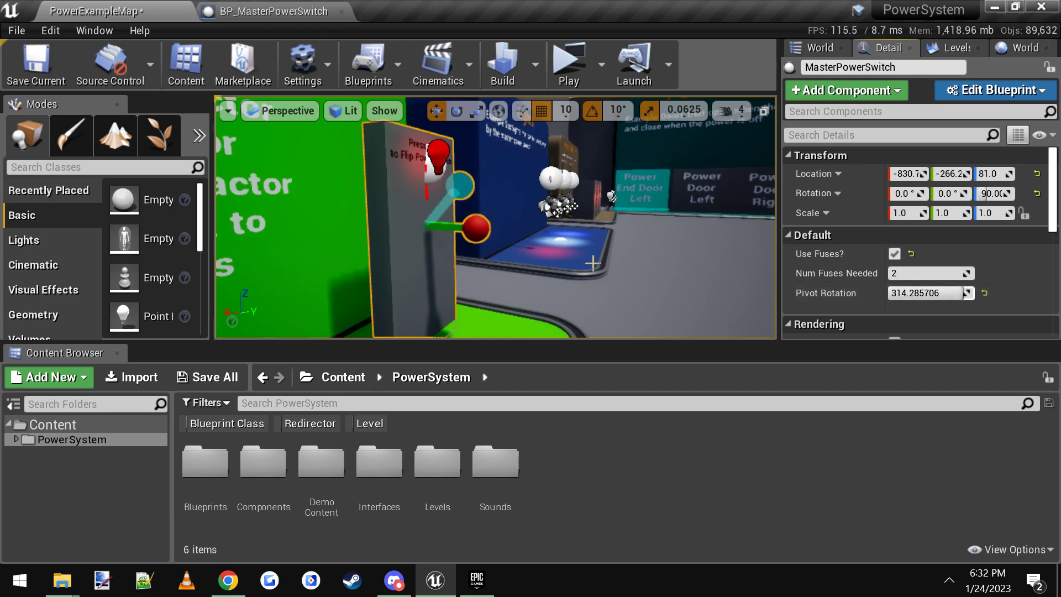
mouse_move(618, 199)
right_mouse_down()
mouse_move(585, 196)
mouse_move(608, 190)
right_mouse_up()
key("w")
Run the level in a standalone preview, walk up to the Master Power Switch, and end the preview.
left_click(571, 71)
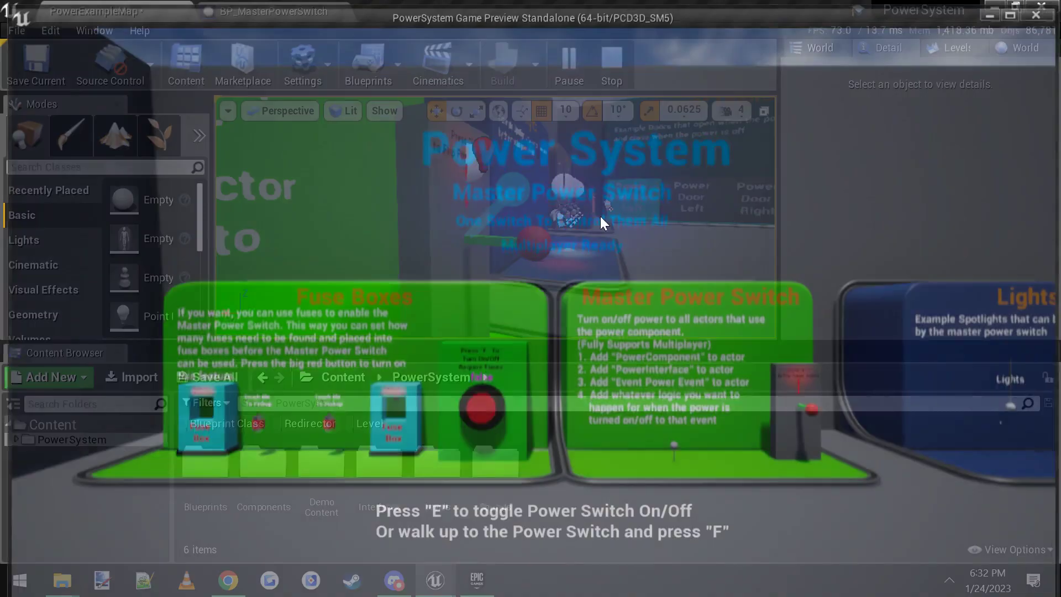
key("w")
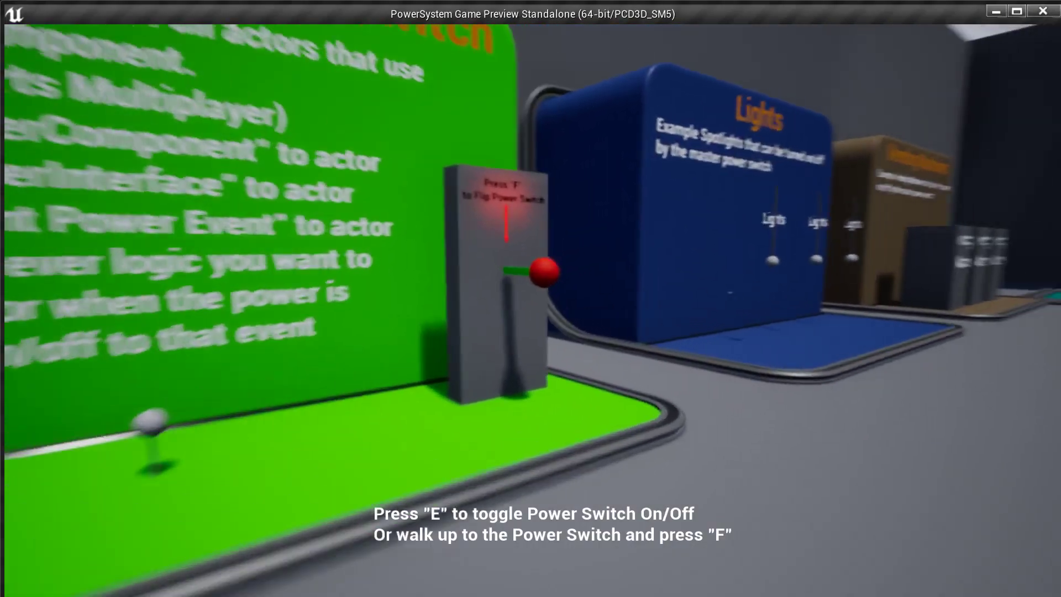
key("w")
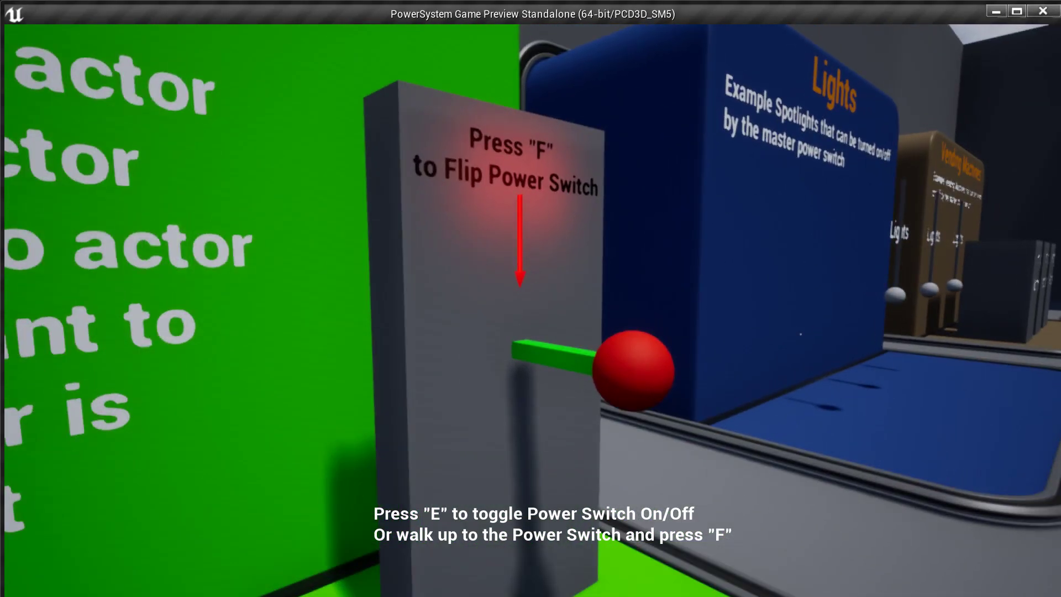
key("s")
key("Escape")
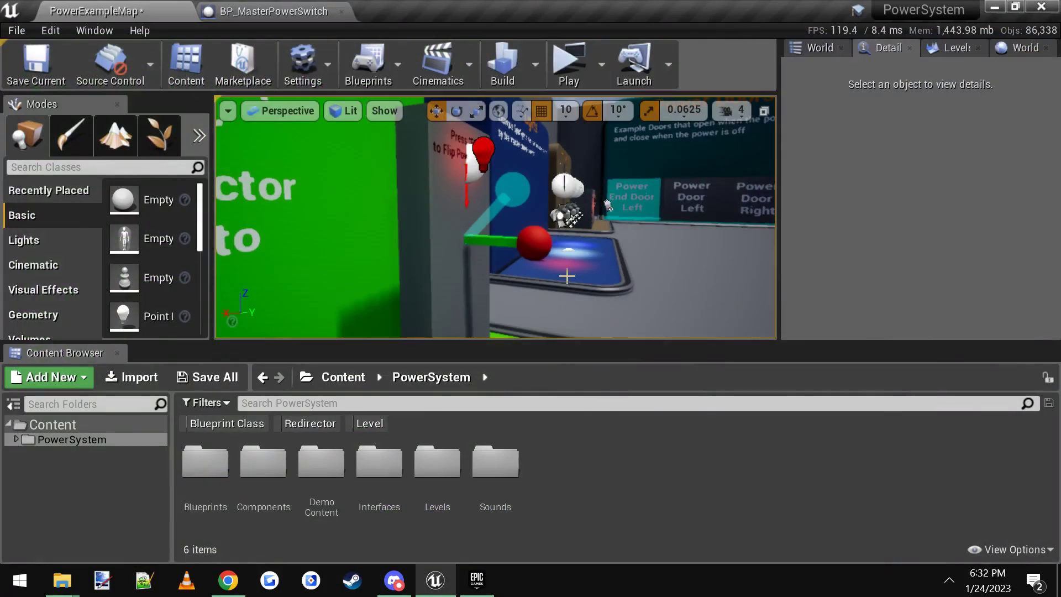
Disable Use Fuses? on the Master Power Switch and test flipping its handle on and off in a new standalone preview.
left_click(457, 258)
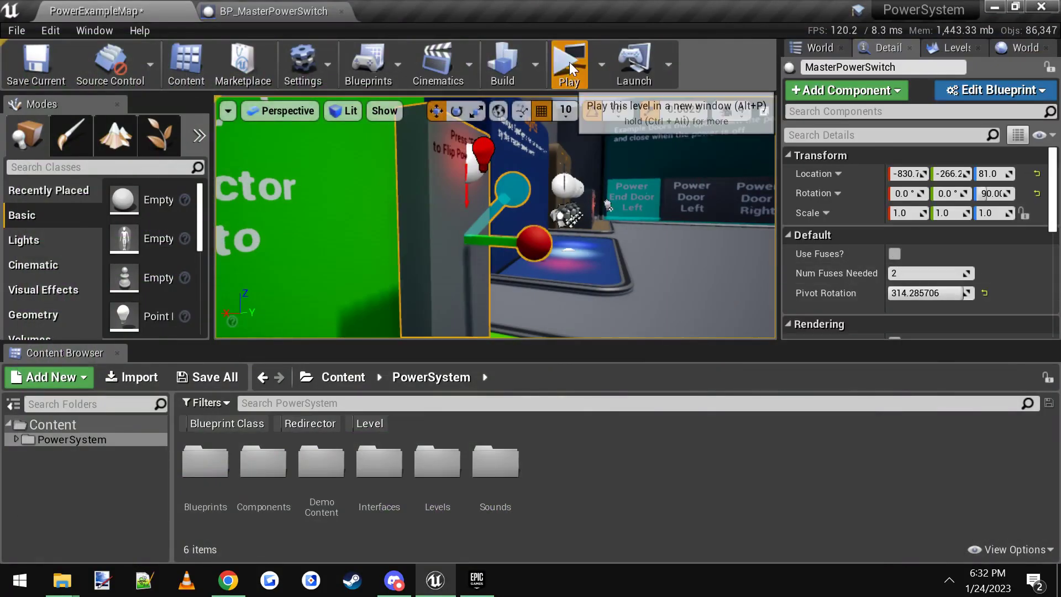
left_click(569, 62)
key("w")
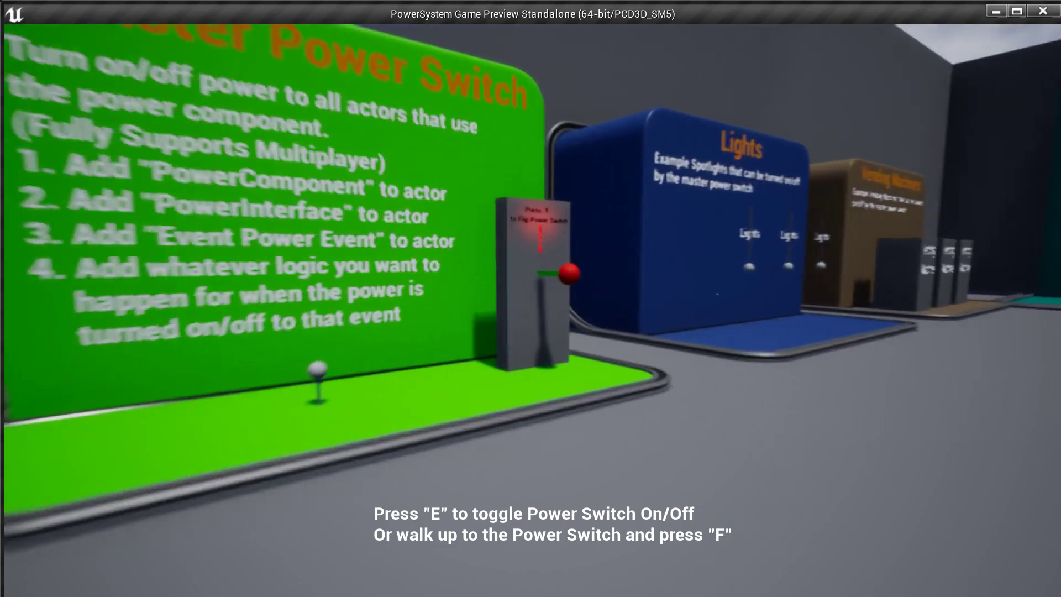
key("f")
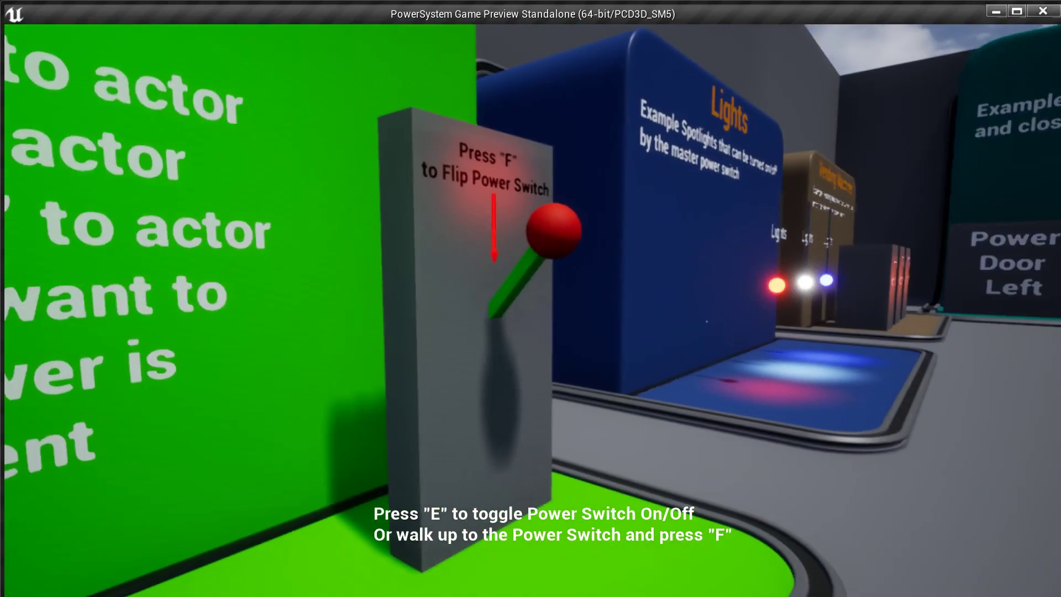
key("f")
key("f")
key("f")
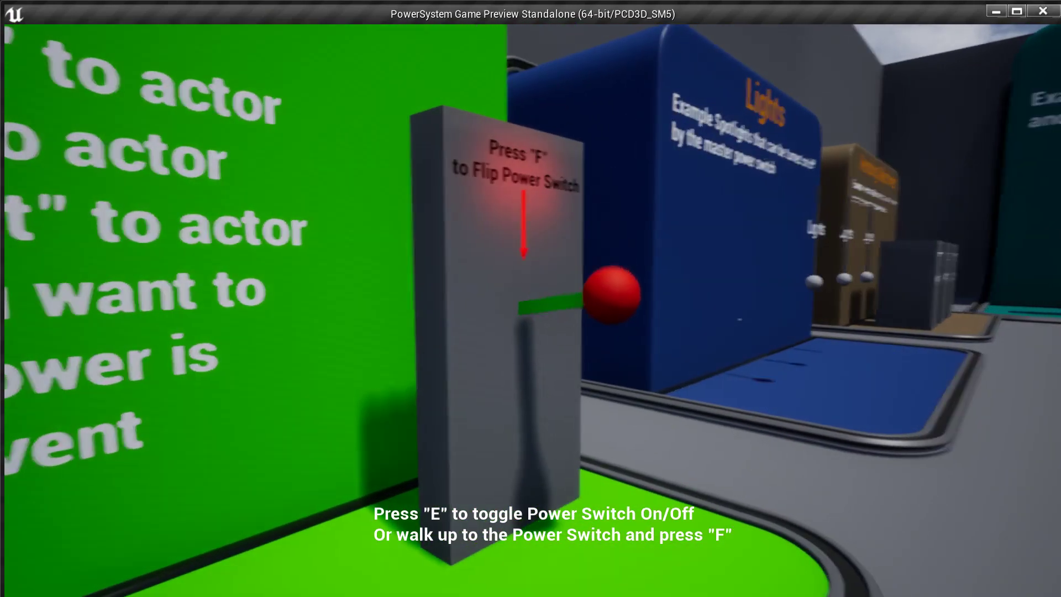
key("Escape")
left_click(470, 250)
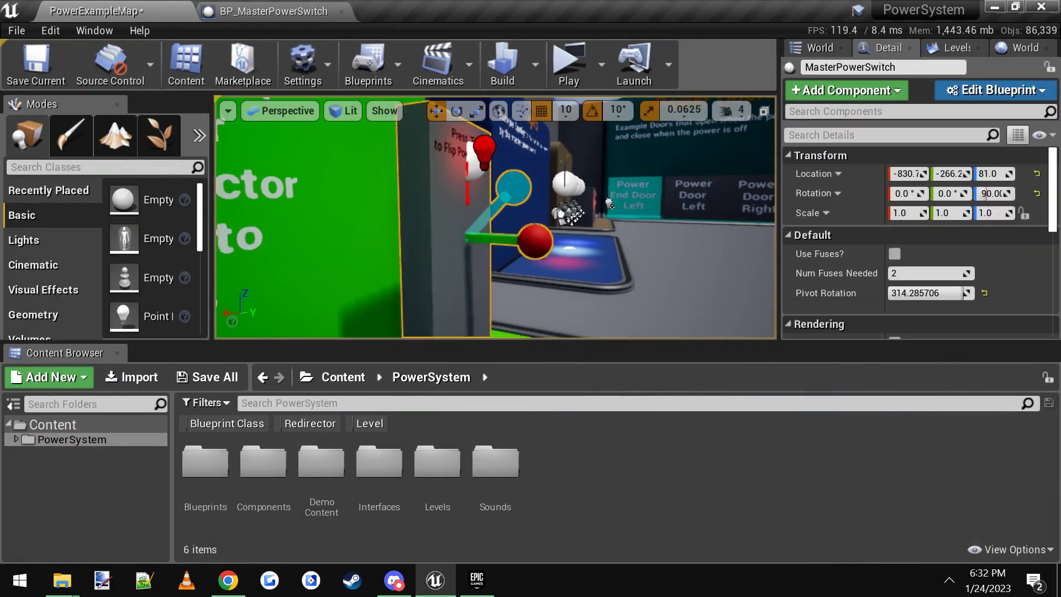
Set the Master Power Switch's Pivot Rotation to 83.428589 and test flipping its handle in a standalone preview.
right_click_drag(470, 250, 447, 257)
key("s")
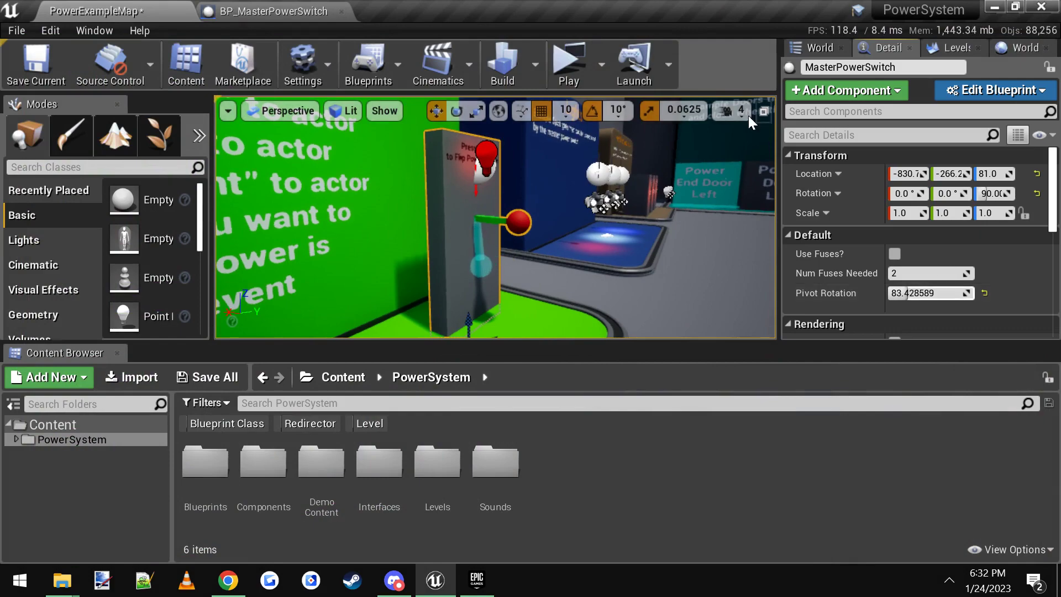
left_click(558, 75)
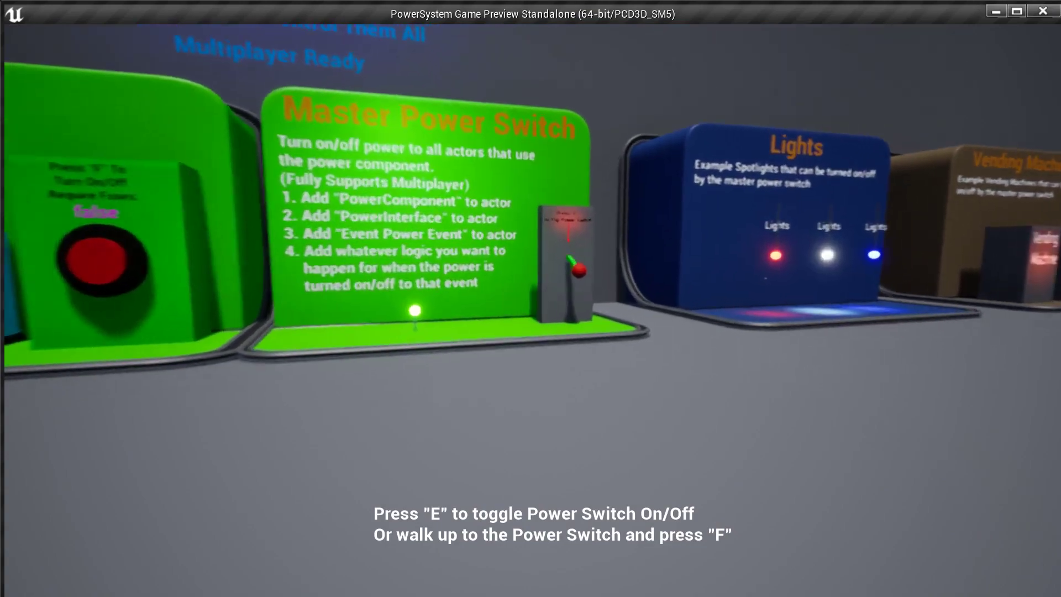
key("w")
key("f")
key("f")
key("f")
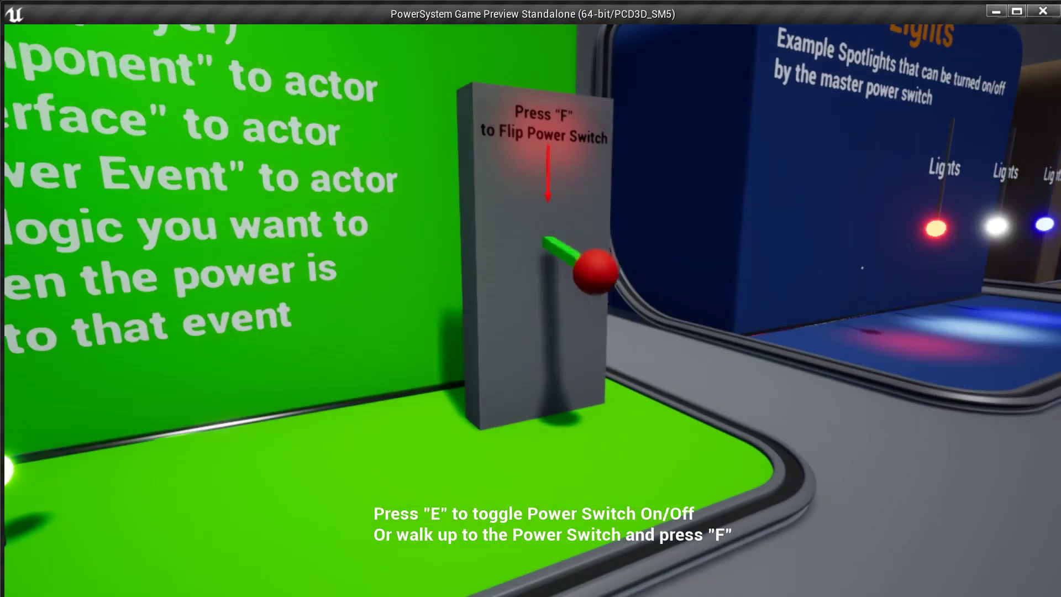
key("f")
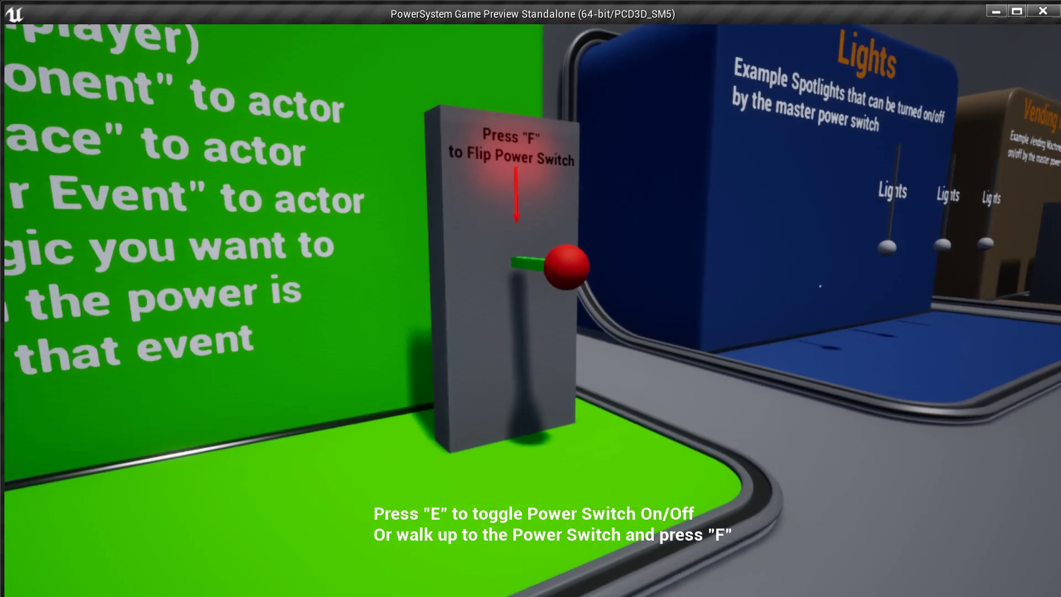
key("Escape")
Reset the Master Power Switch's Pivot Rotation to its default of 270.0 and deselect the switch.
key("s")
mouse_move(611, 269)
right_mouse_down()
mouse_move(558, 266)
mouse_move(611, 269)
right_mouse_up()
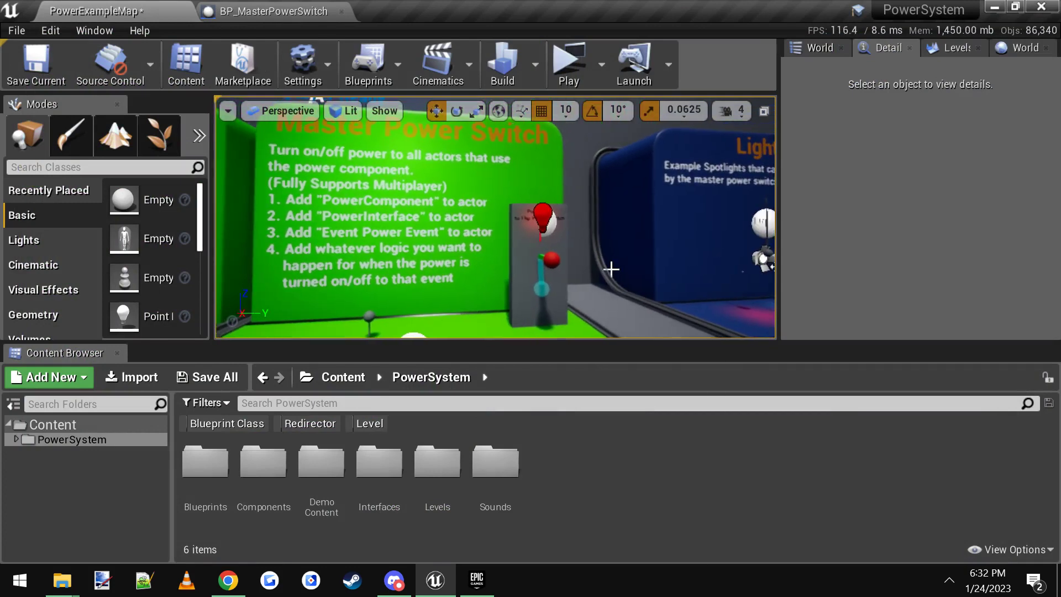
left_click(563, 272)
left_click(985, 294)
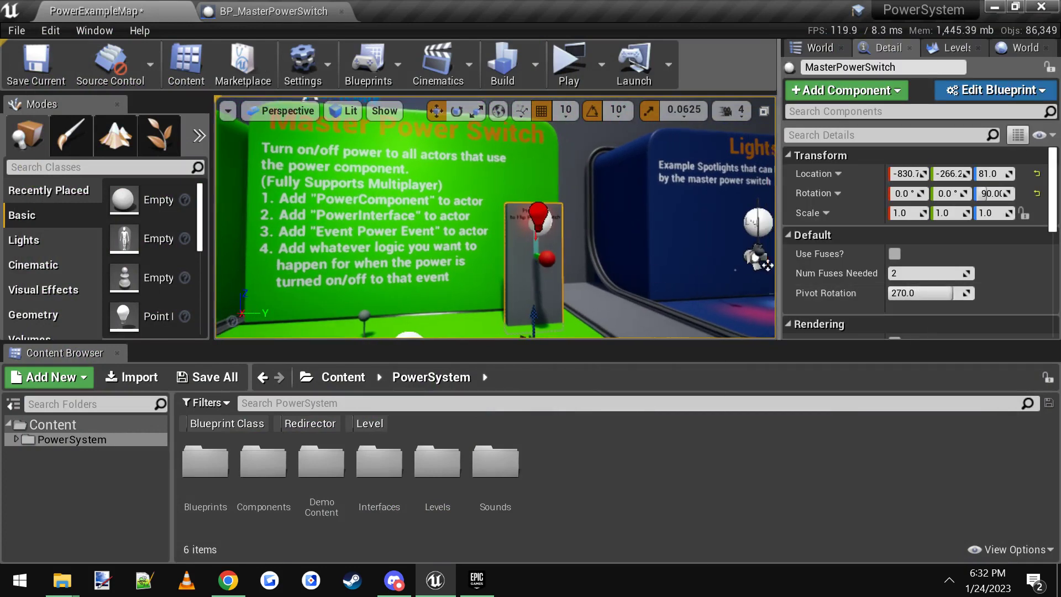
key("Escape")
Select the power door actor and set Door Left Location to 500 and Door Right Location to -1000.
right_click_drag(619, 254, 746, 254)
scroll(387, 243, "up", 8)
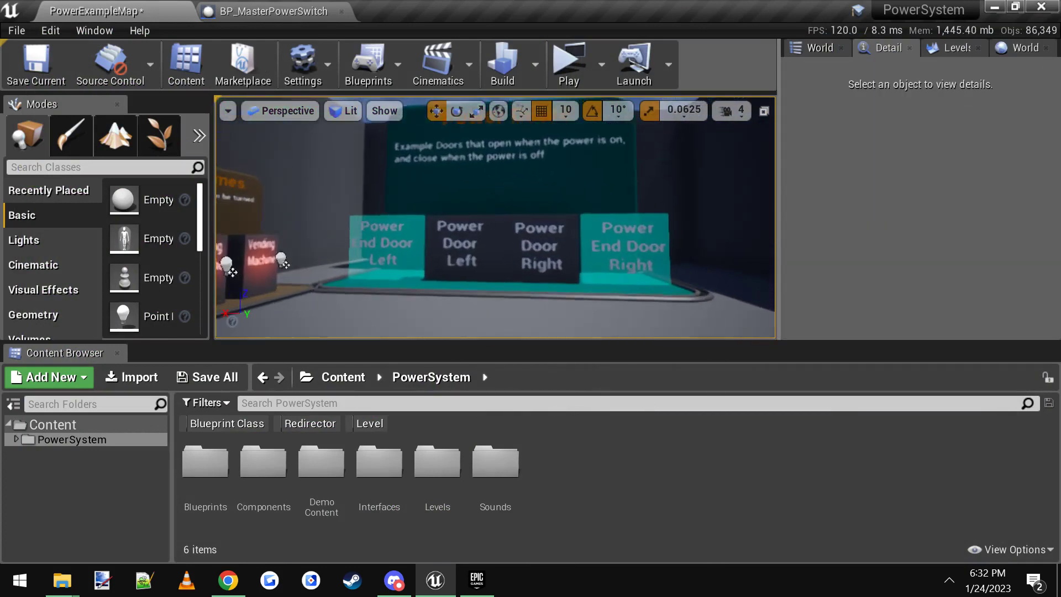
left_click(475, 245)
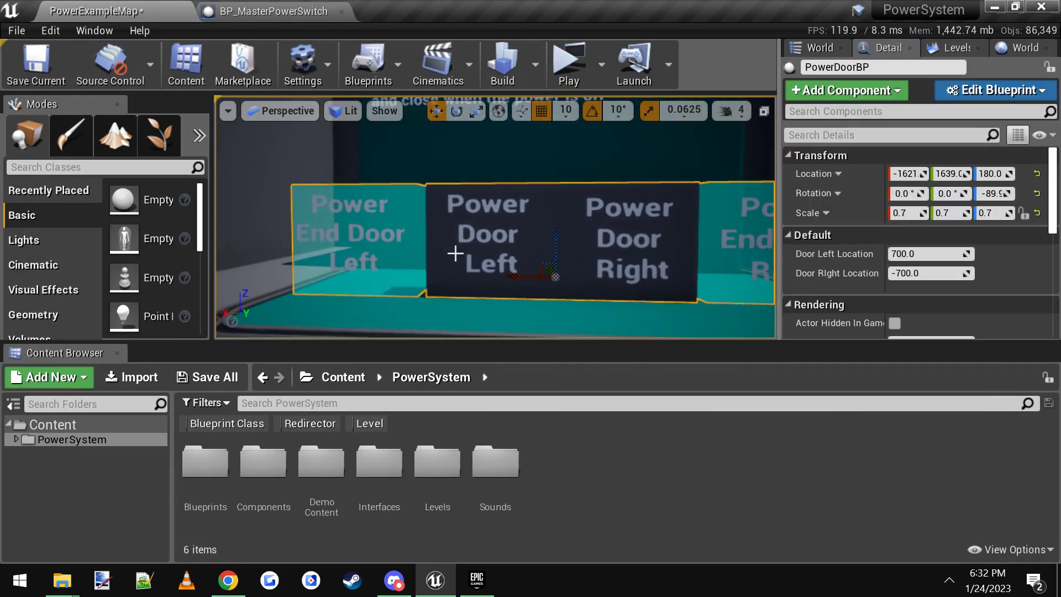
right_click_drag(455, 253, 508, 255)
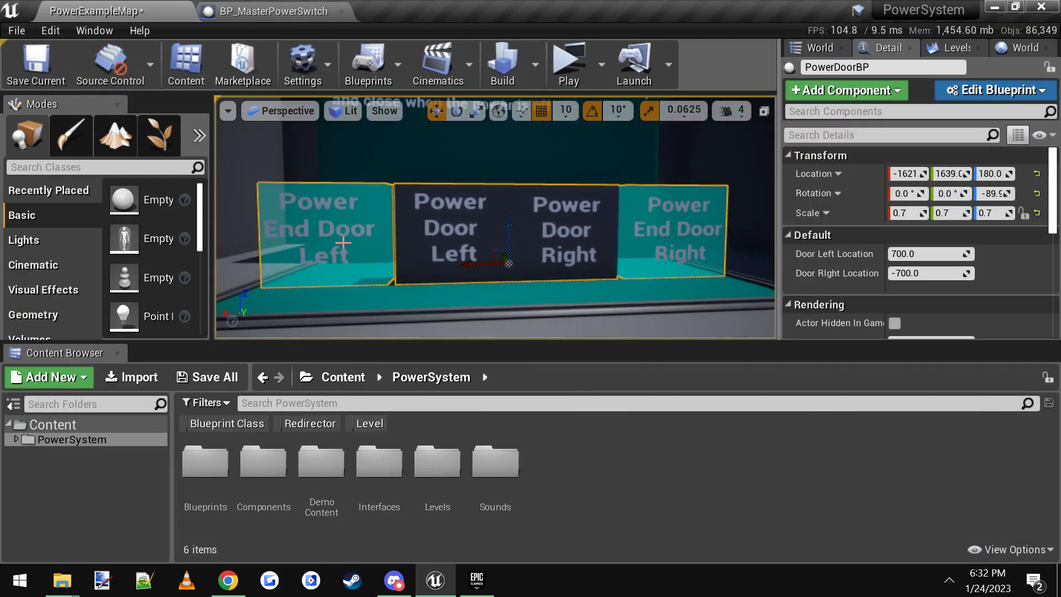
mouse_move(381, 238)
right_mouse_down()
mouse_move(355, 232)
mouse_move(366, 233)
right_mouse_up()
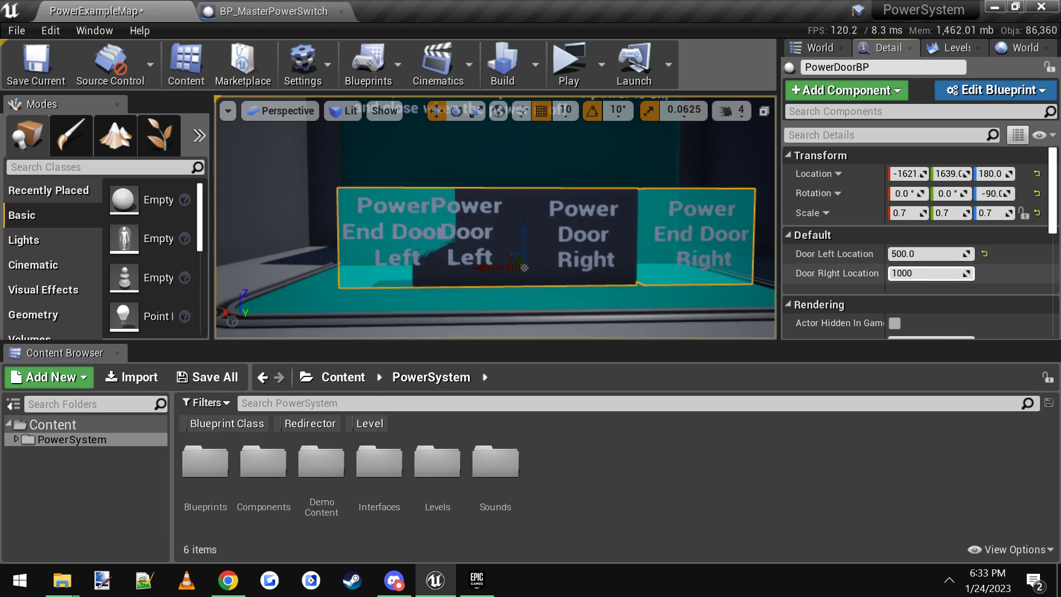
key("Return")
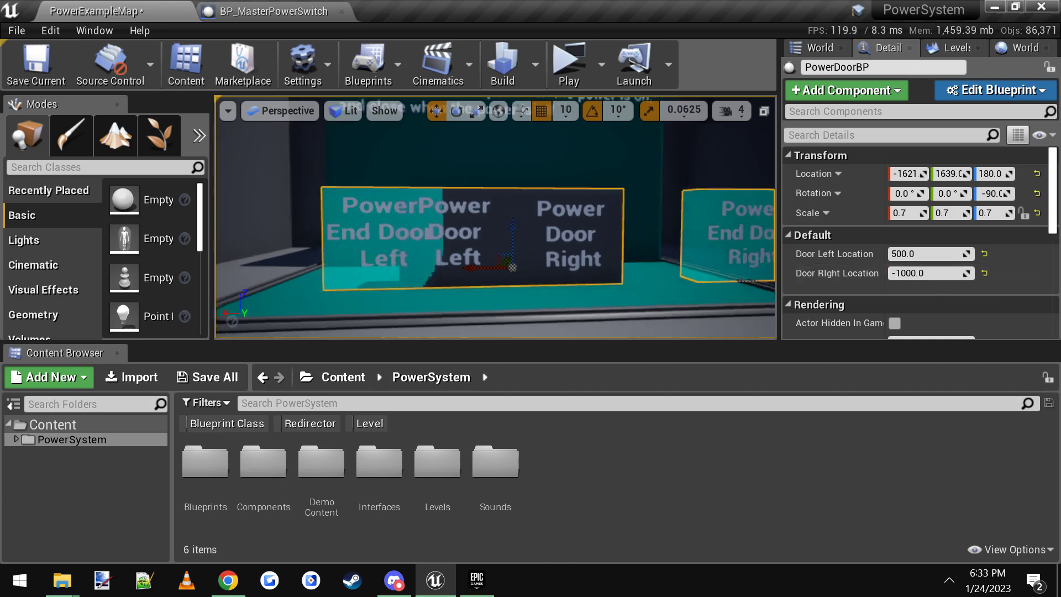
Run a standalone preview, walk toward the power doors, toggle the power to test their movement, and end the preview.
left_click(569, 63)
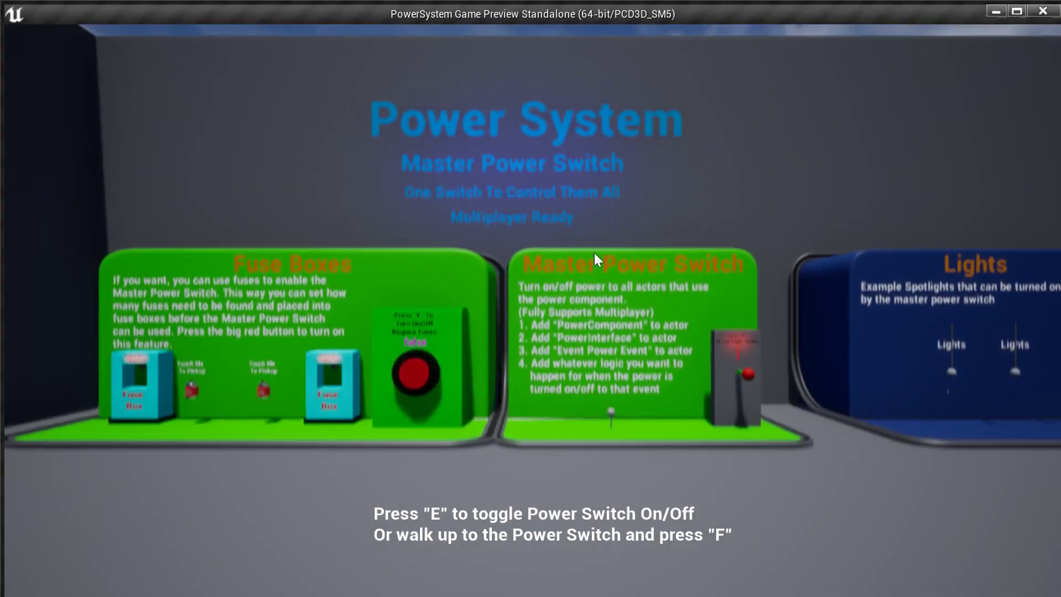
key("w")
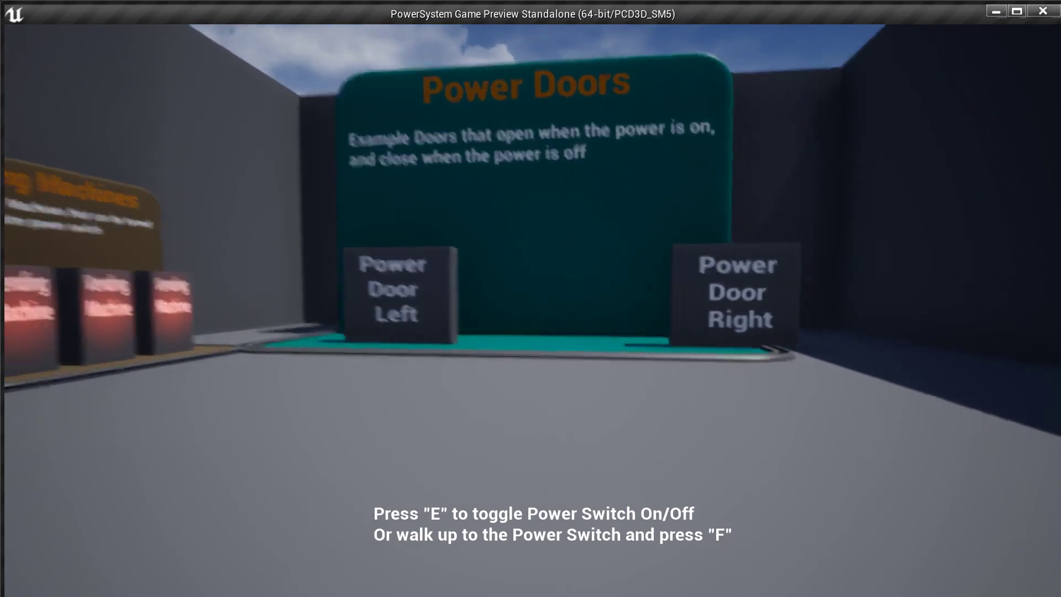
key("w")
key("e")
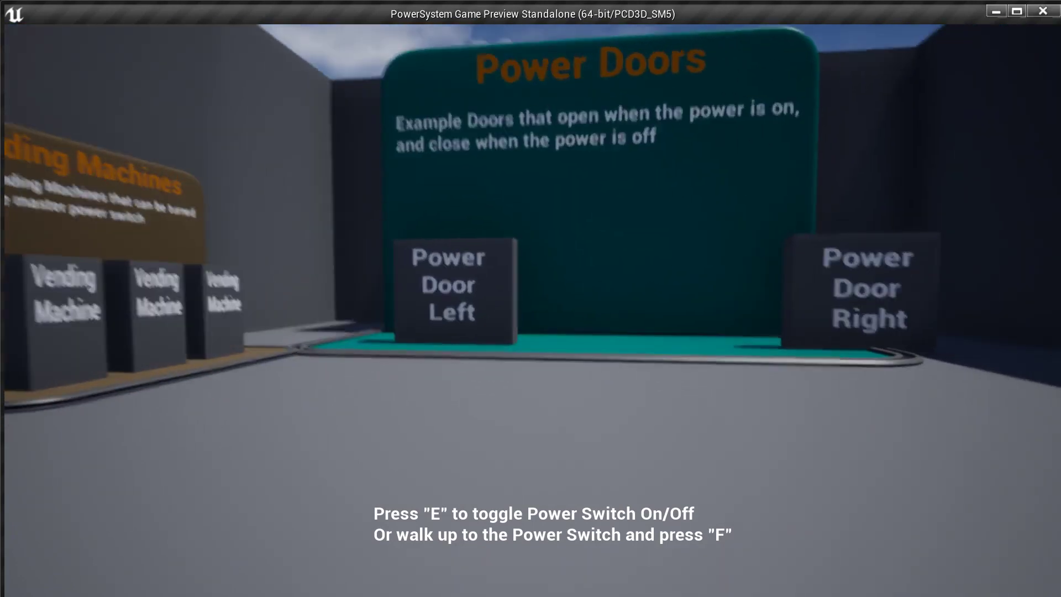
key("e")
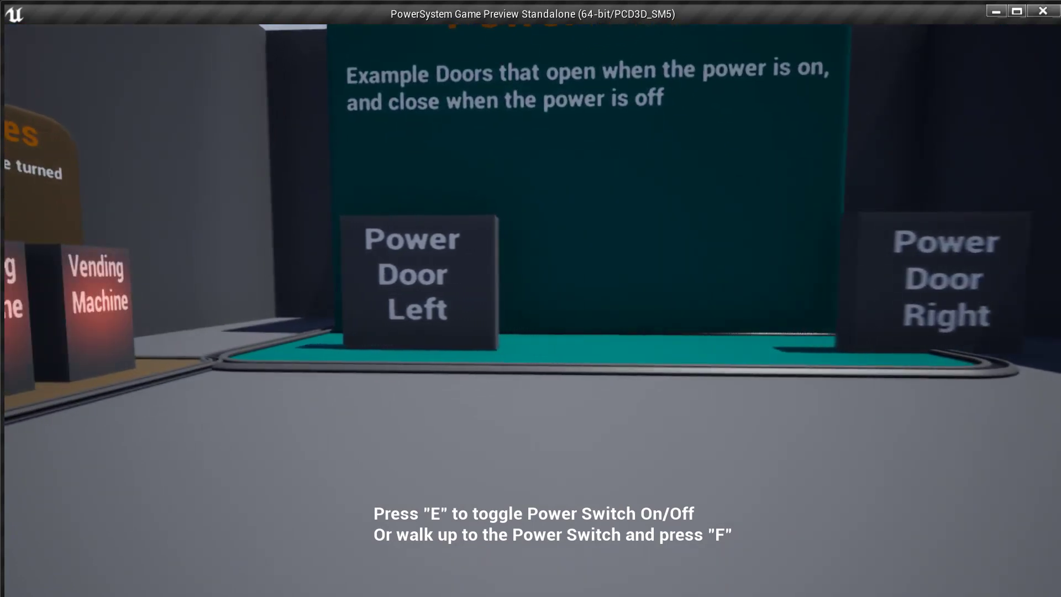
key("e")
key("Escape")
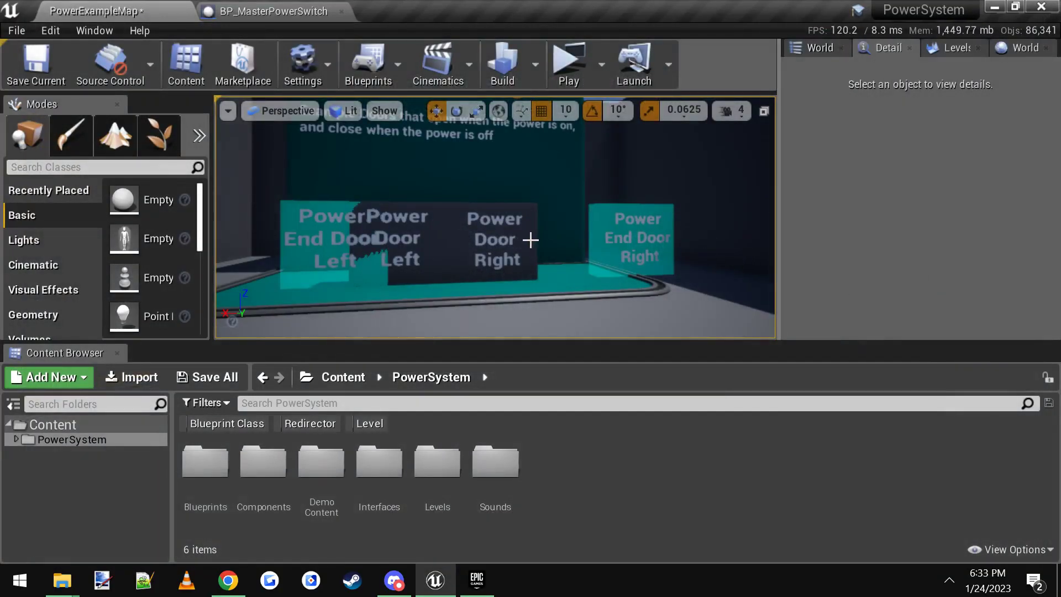
Reset the power door's Door Left Location and Door Right Location to their defaults and deselect the door.
left_click(504, 240)
left_click(985, 254)
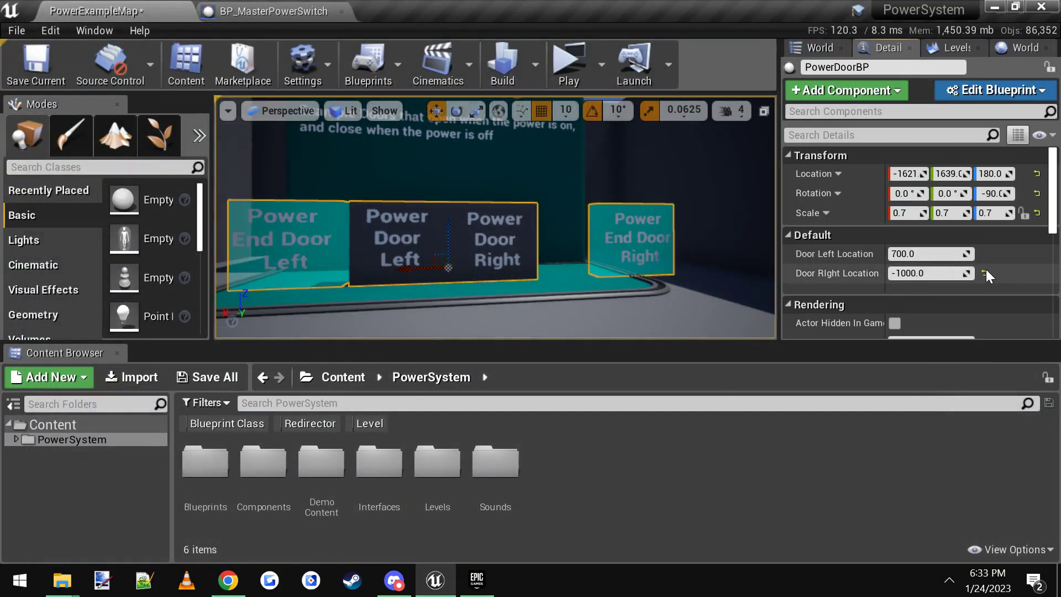
left_click(985, 273)
key("s")
right_click_drag(564, 218, 497, 207)
key("Escape")
Set the number of players to 2 and launch the multiplayer preview.
left_click(600, 66)
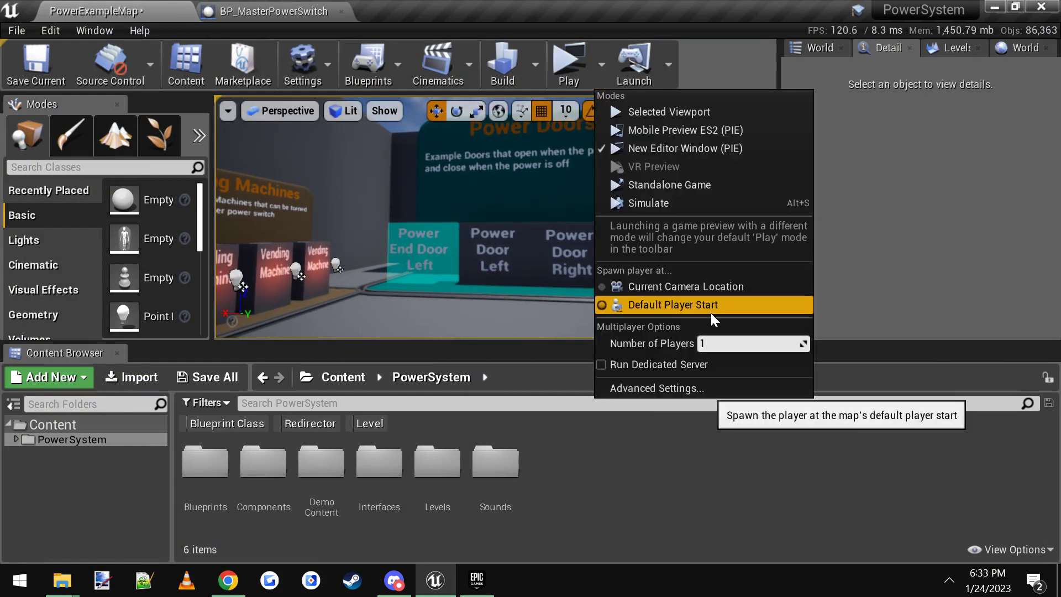
left_click(703, 338)
type("2")
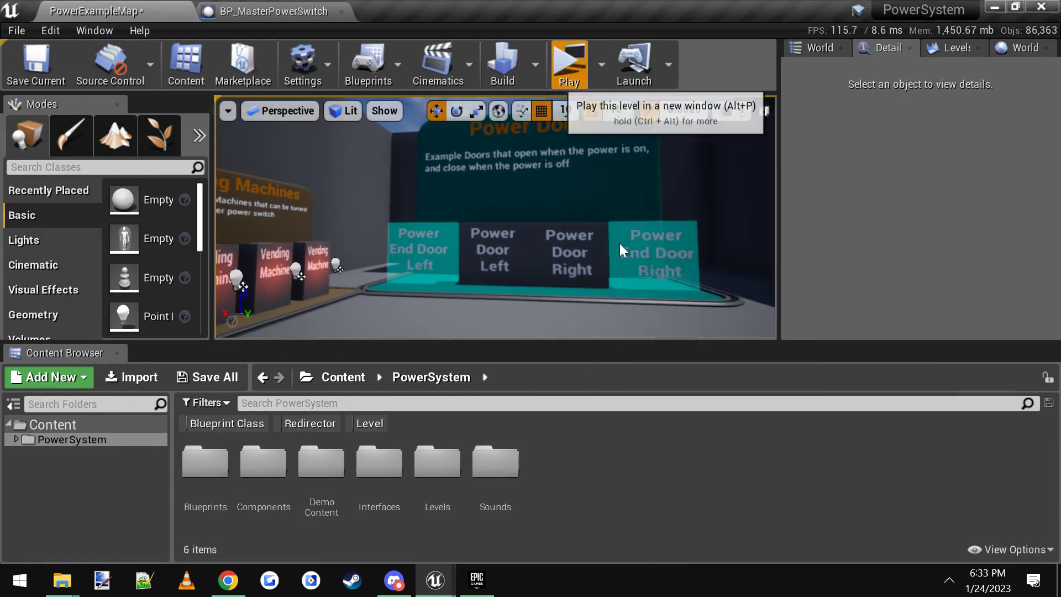
left_click(568, 62)
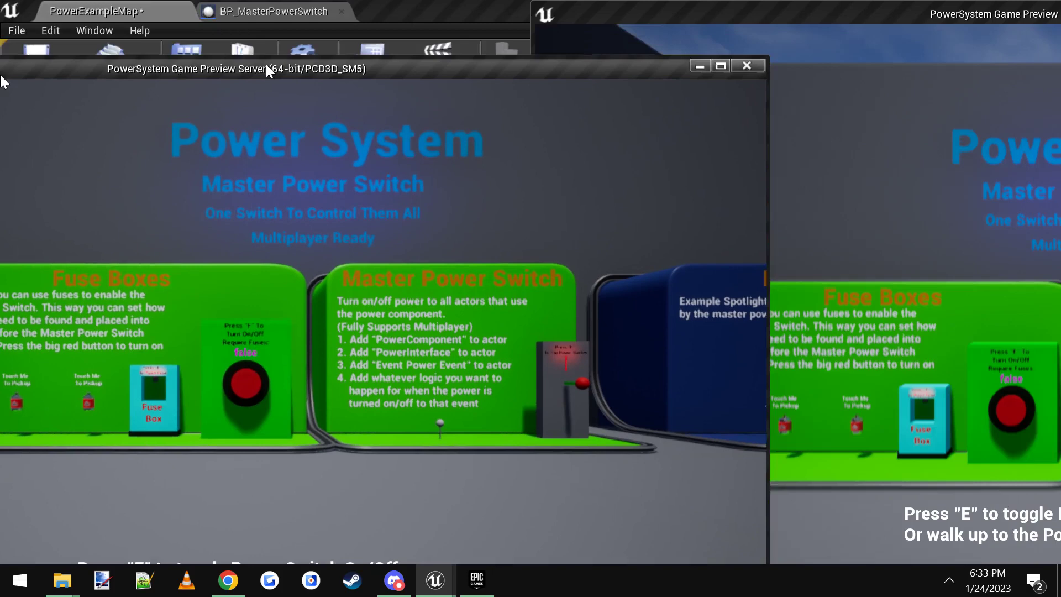
Arrange the server and client preview windows side by side and run the console command net pktlag= 200 in the server window.
left_click_drag(266, 66, 0, 76)
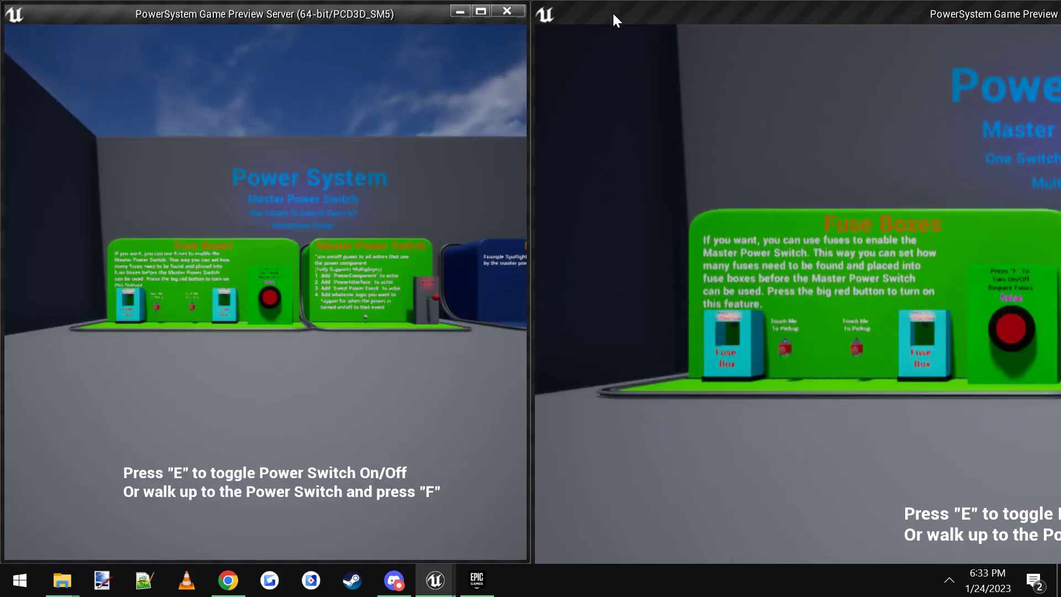
left_click_drag(612, 11, 1060, 60)
left_click(896, 234)
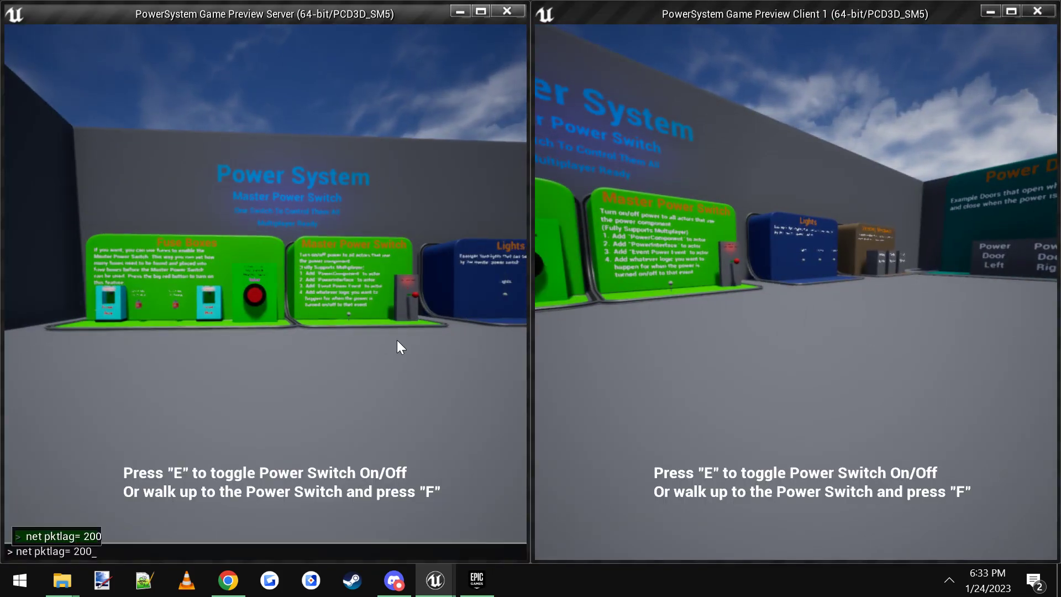
left_click(348, 326)
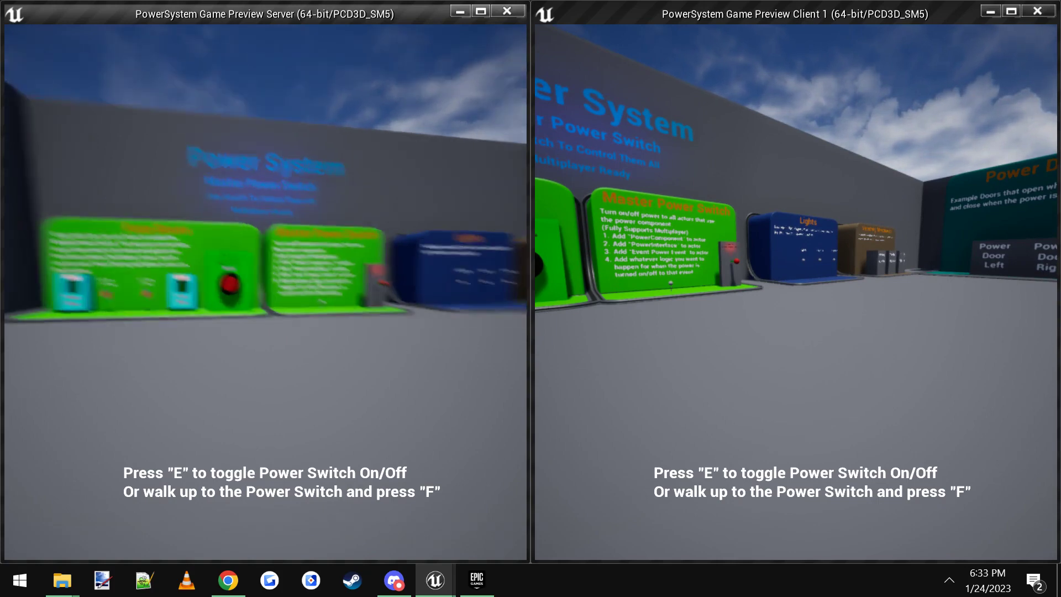
Walk the server player to the Master Power Switch, flip it on, and turn the client player's view toward the power doors.
key("w")
key("w")
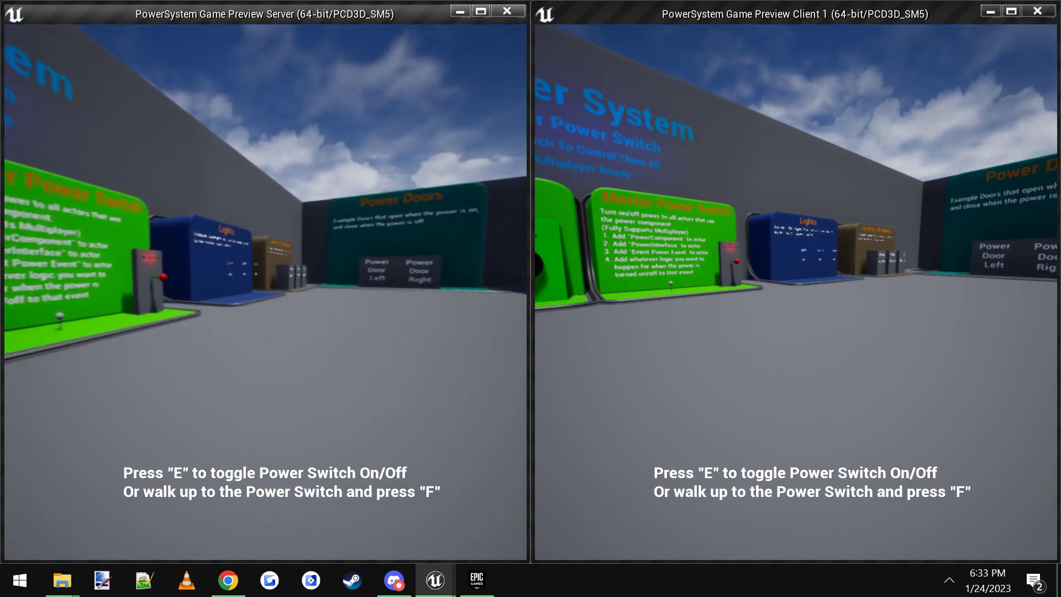
key("w")
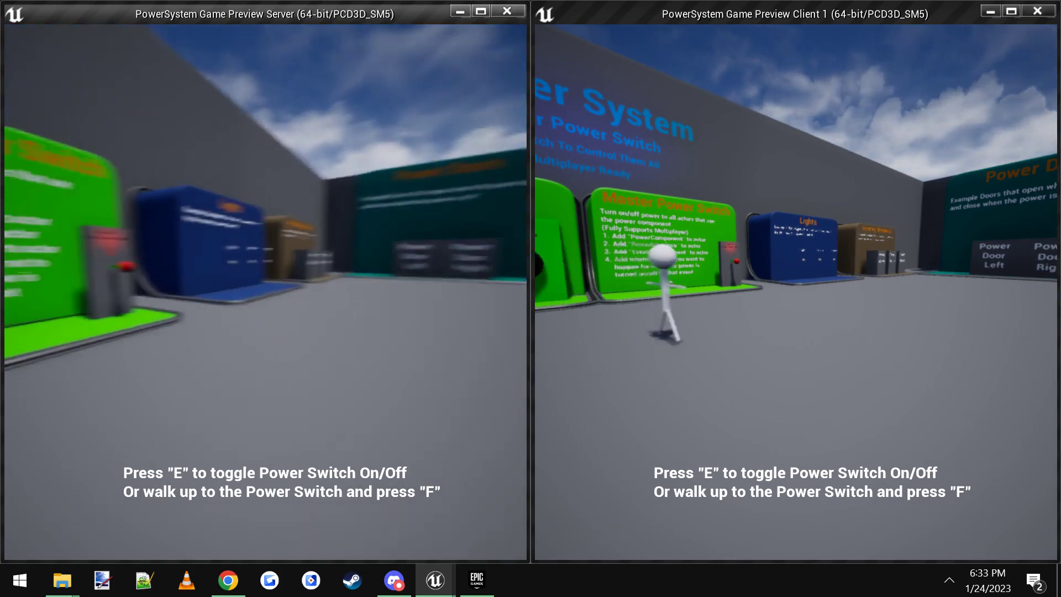
key("f")
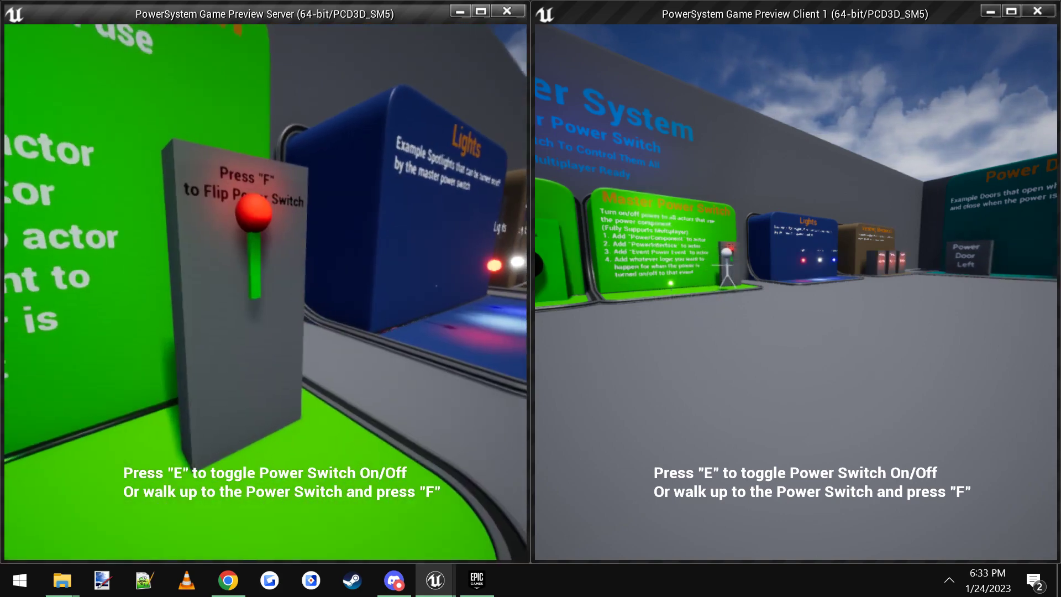
left_click(769, 358)
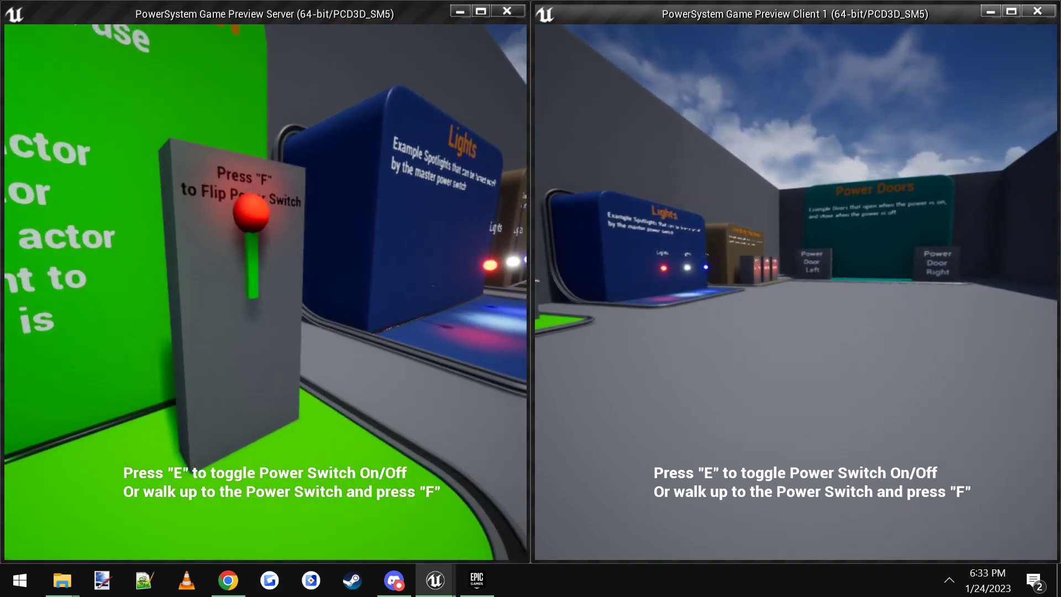
Flip the Master Power Switch on and off repeatedly as the server player, then move that player away from the switch.
left_click(404, 318)
key("f")
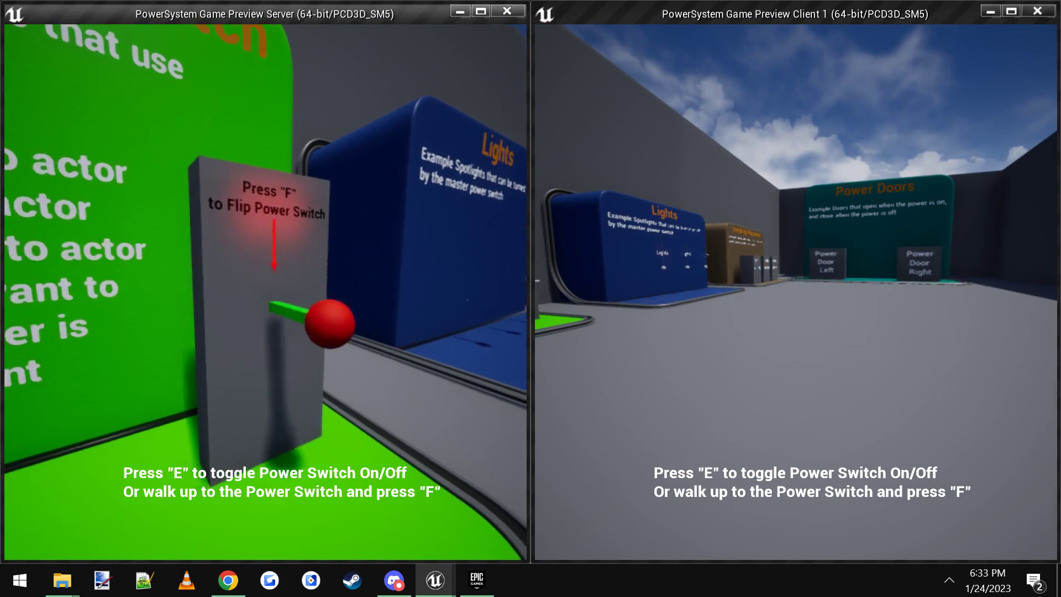
key("f")
key("f")
key("f")
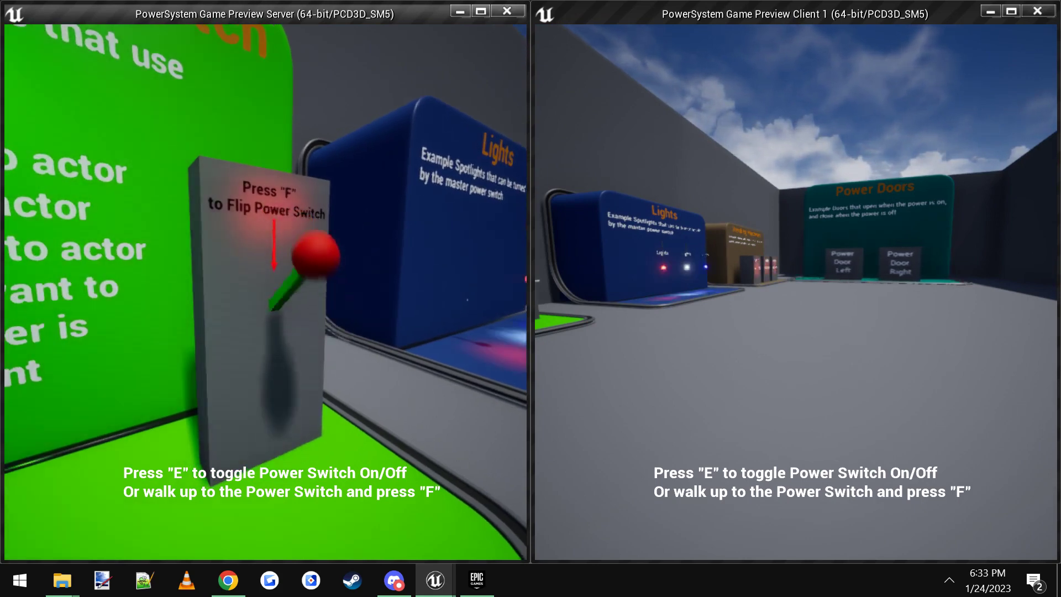
key("f")
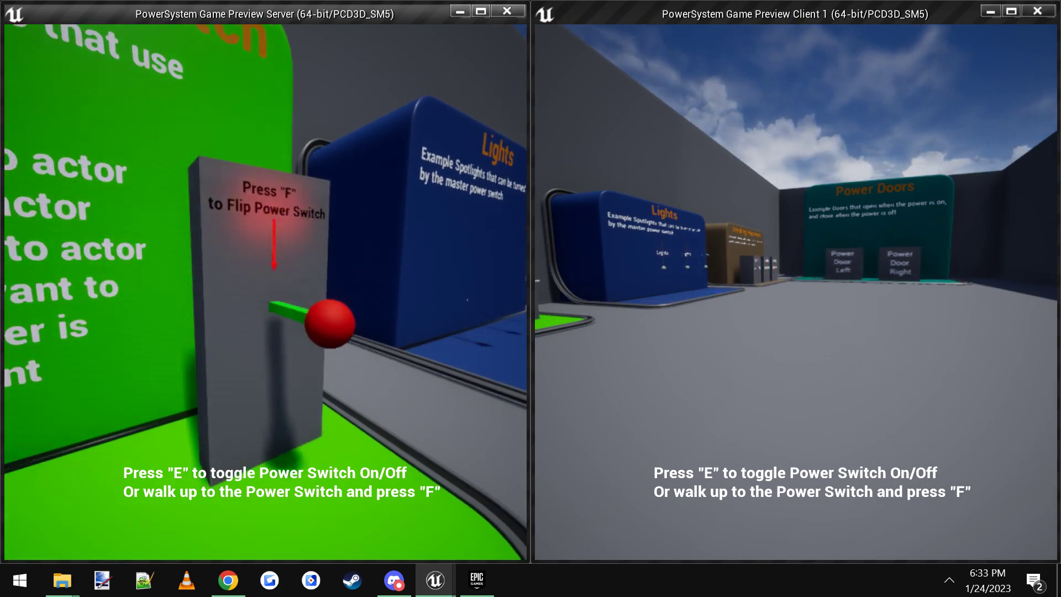
key("f")
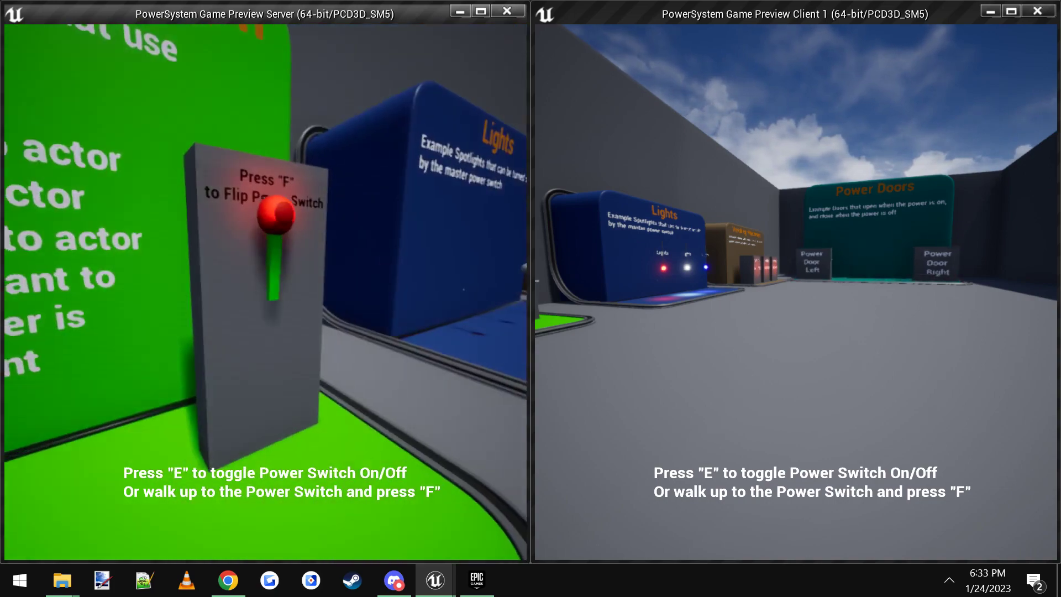
key("f")
key("s")
key("d")
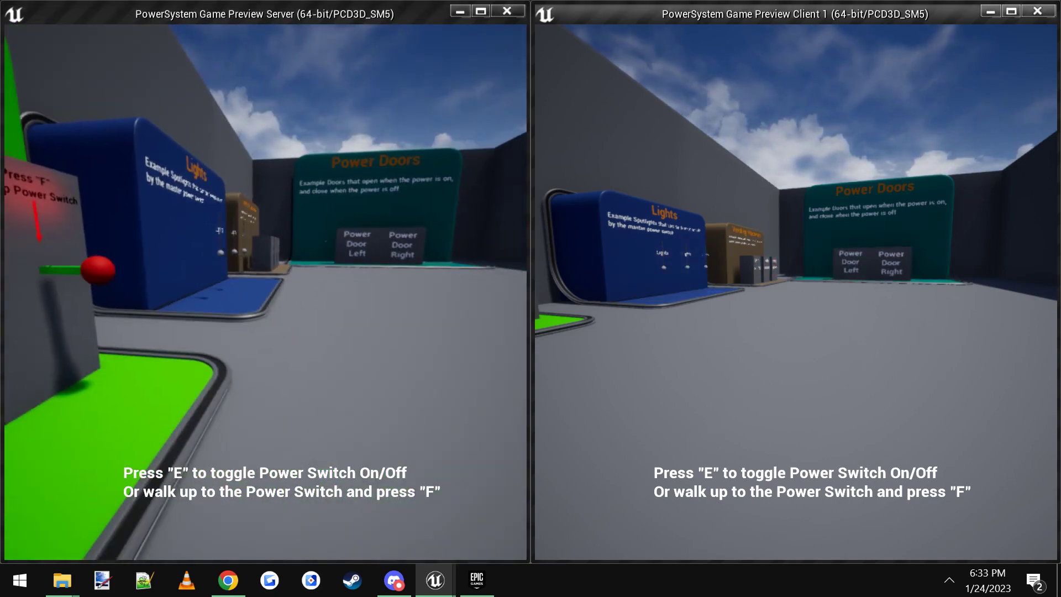
Walk the client player to the Master Power Switch, flip it on and off repeatedly, and move away toward the power doors.
key("w")
key("f")
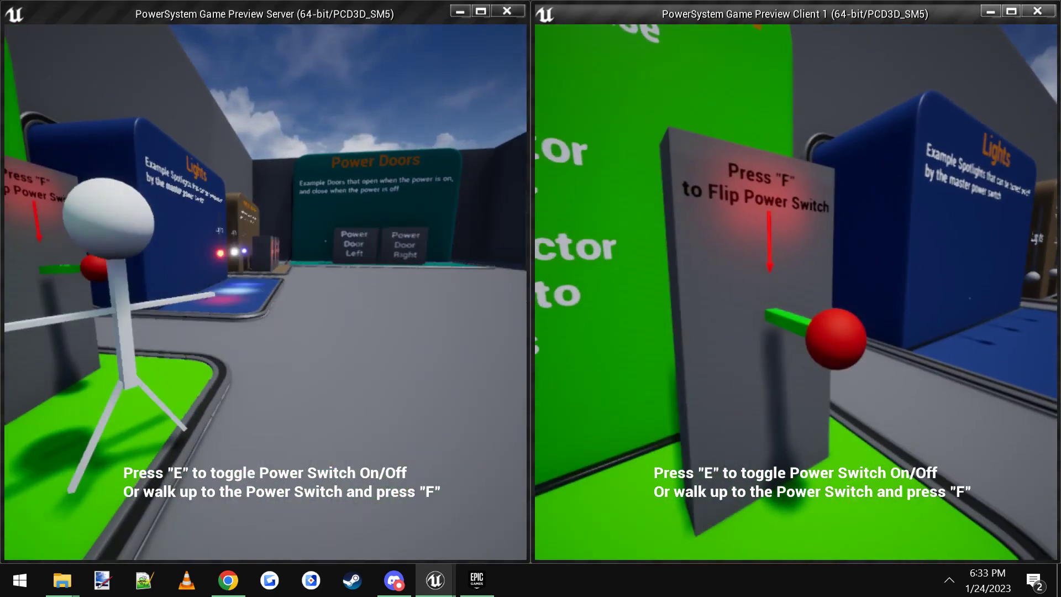
key("f")
key("f")
key("f")
key("f")
key("f")
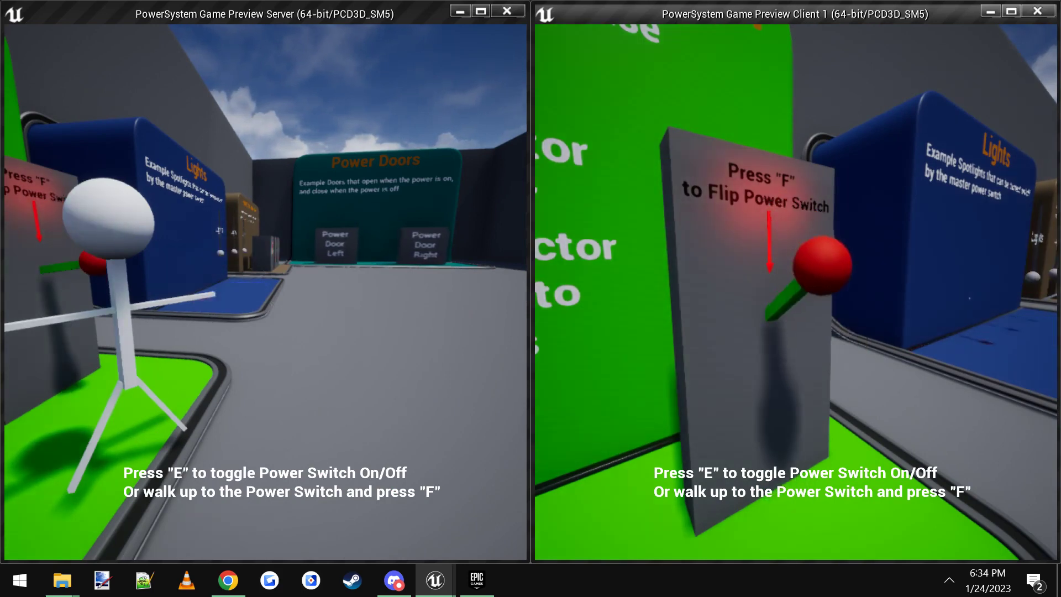
key("f")
key("f")
key("f")
key("d")
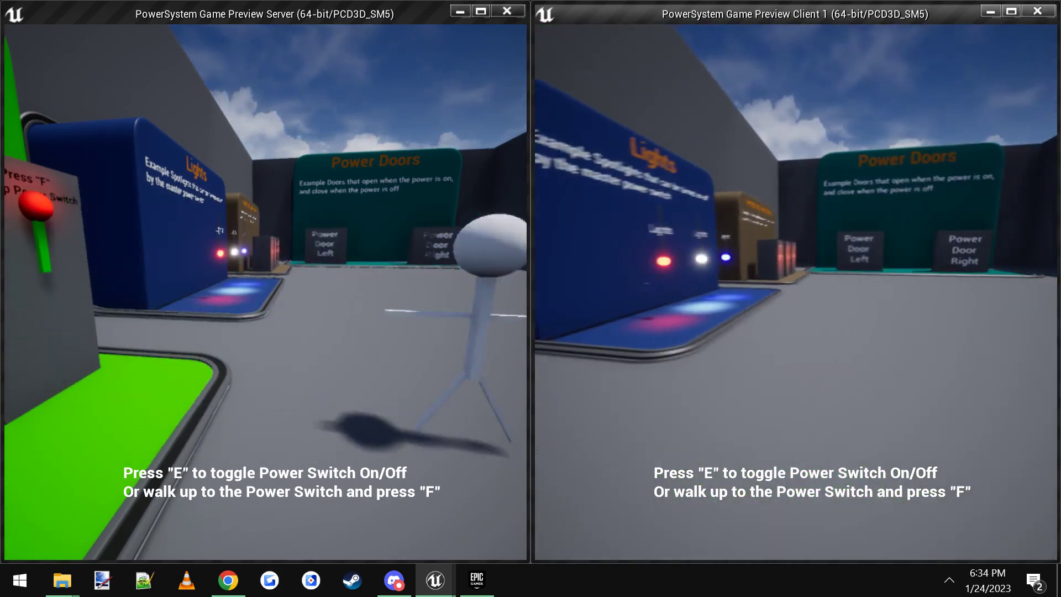
Walk the client player to the Fuse Boxes display and turn on Require Fuses with the big red button.
key("d")
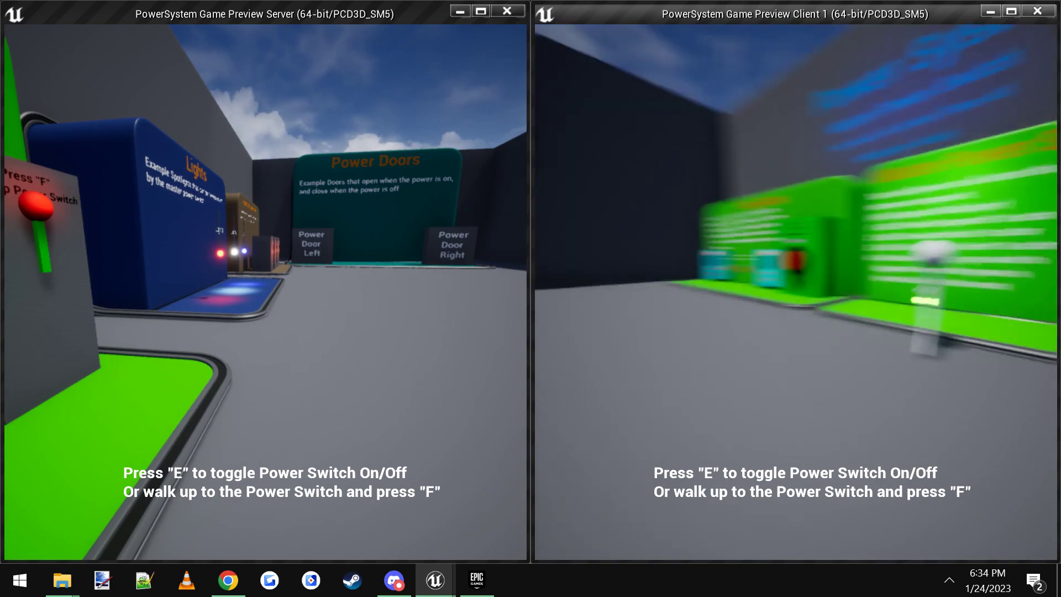
key("w")
key("w")
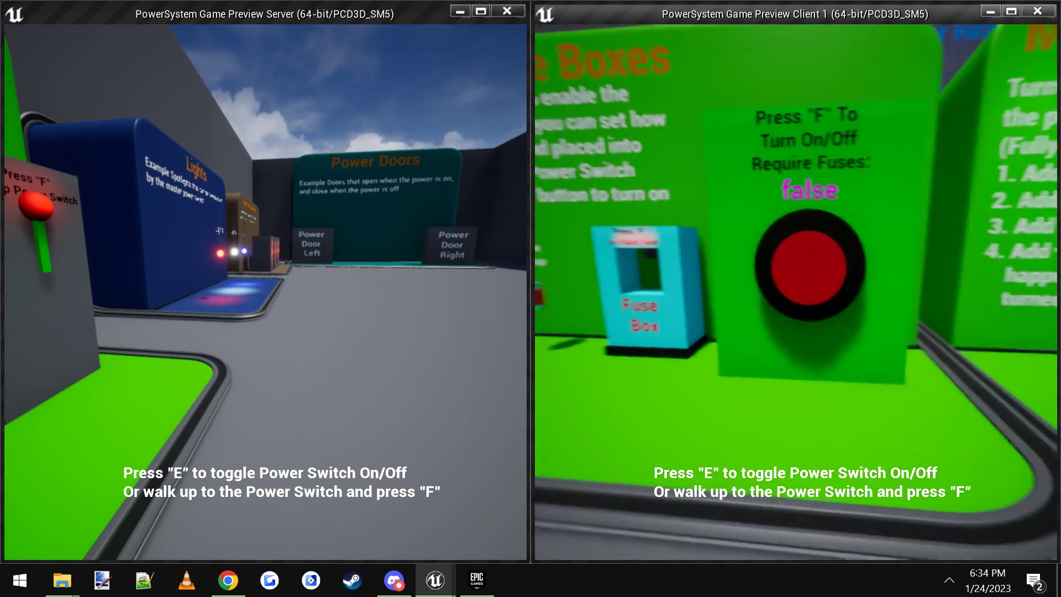
key("a")
key("w")
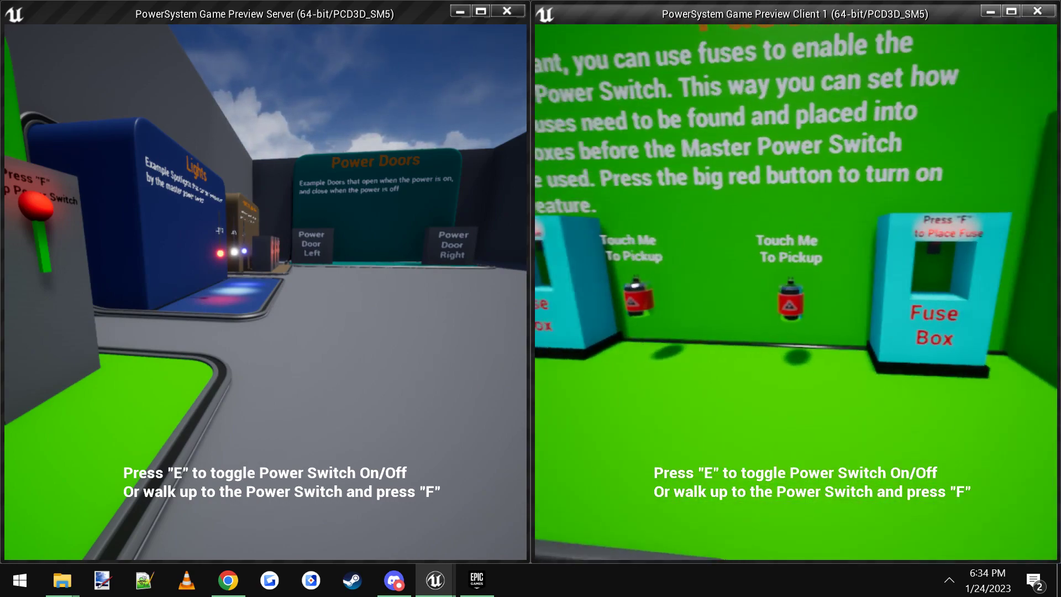
Take control of the server player and walk it to the Fuse Boxes display behind the client player.
key("shift+F1")
left_click(257, 340)
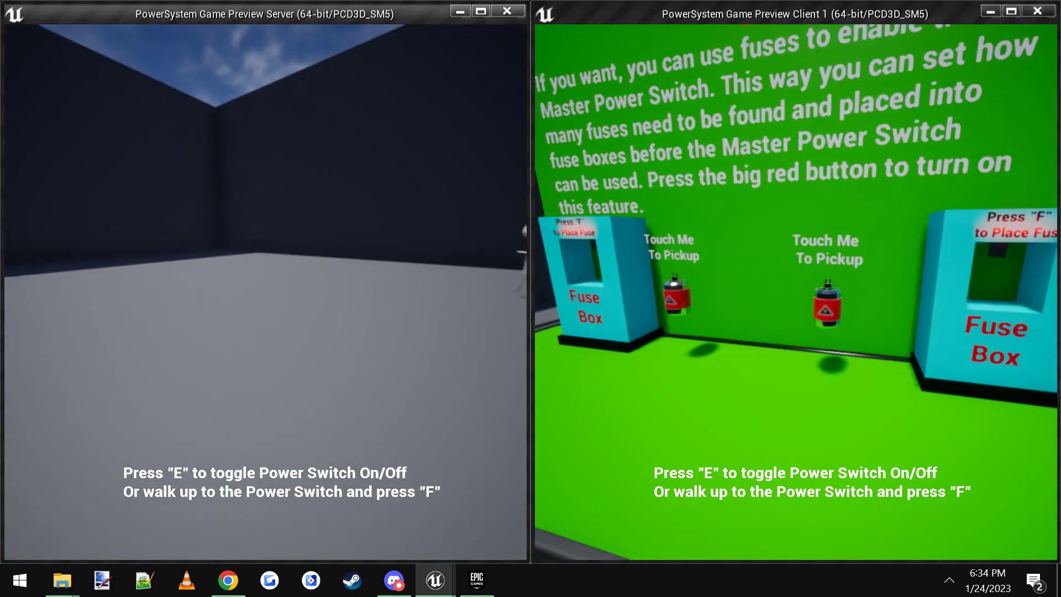
key("w")
key("w")
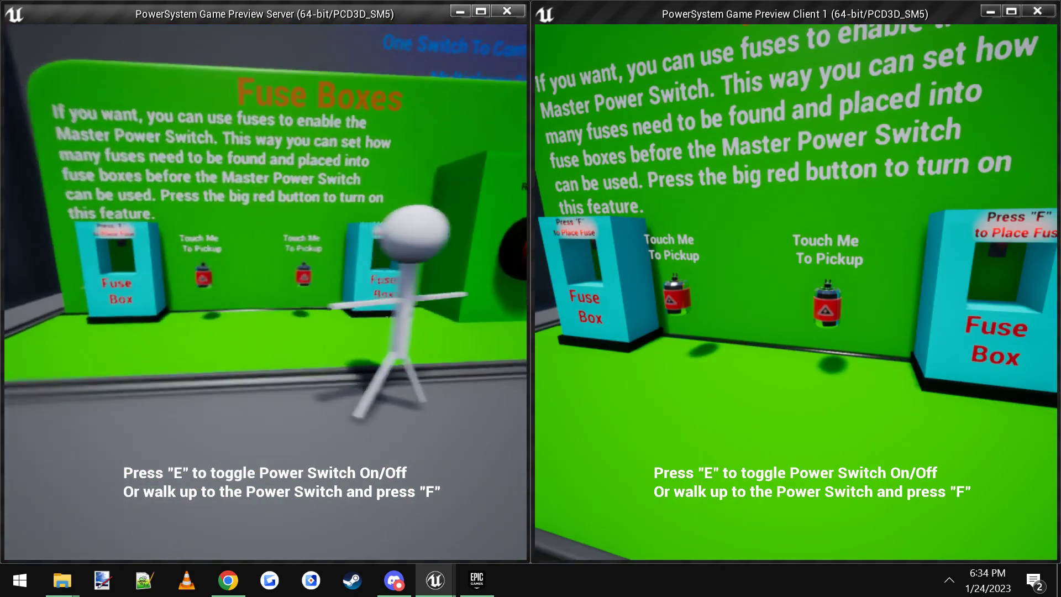
Pick up the fuse nearest the red button as the client player and back away from the display.
key("w")
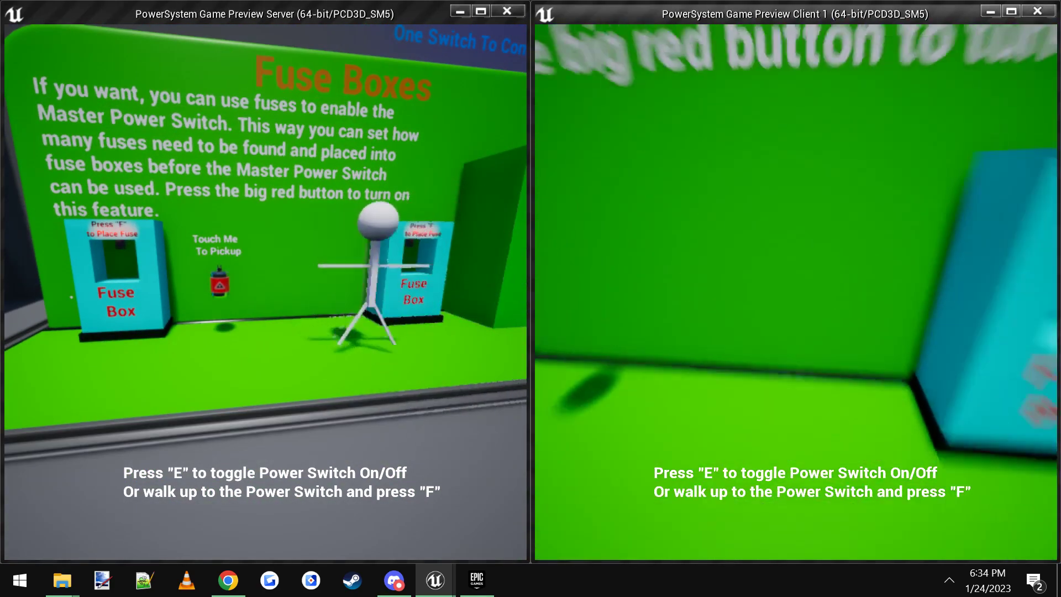
key("s")
key("shift+F1")
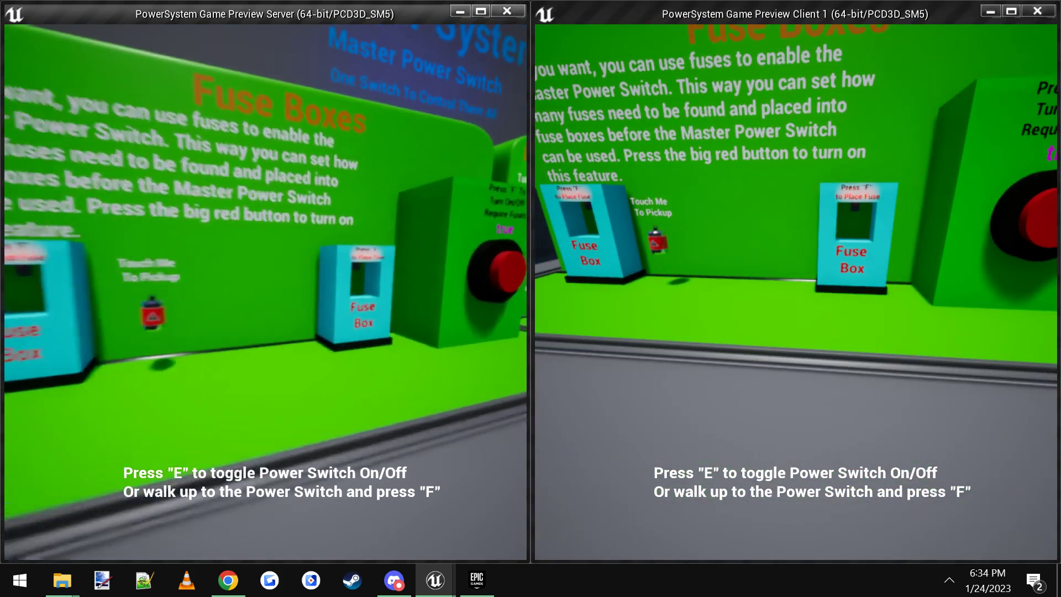
Walk the server player to the fuse box beside the red button and place a fuse in it.
key("w")
key("w")
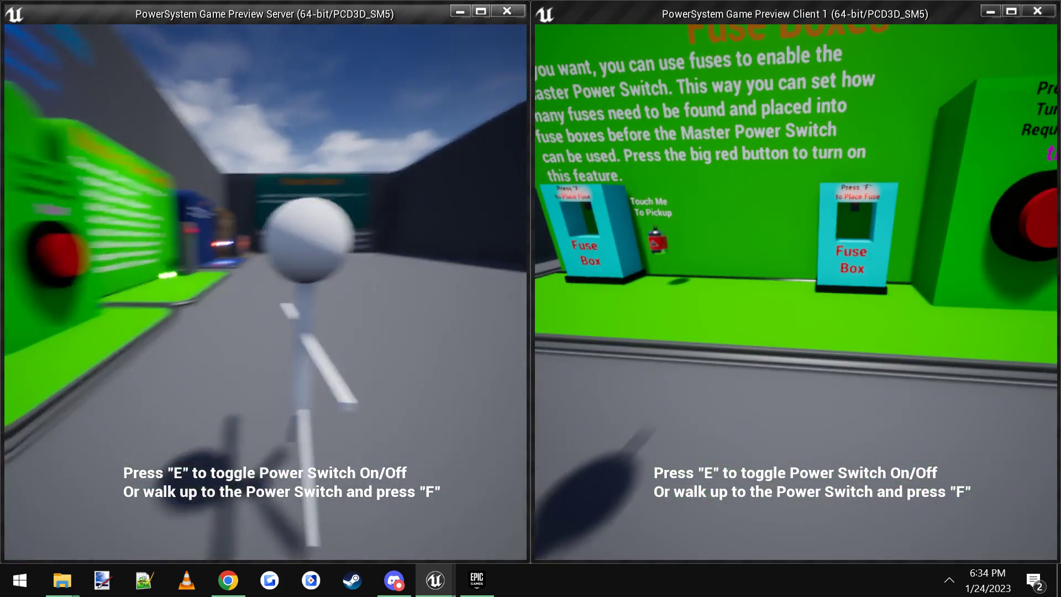
key("a")
key("w")
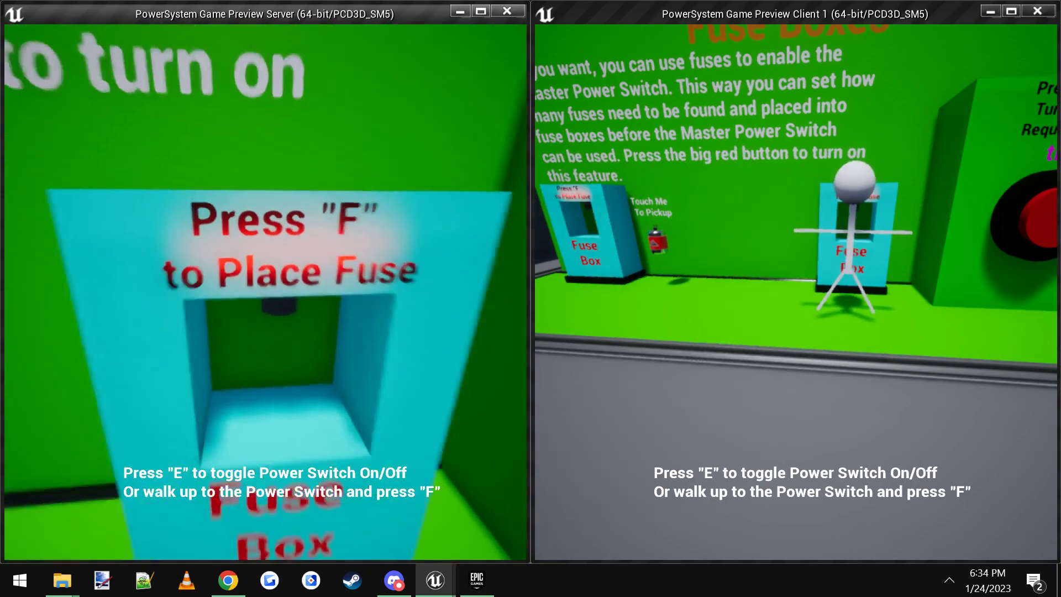
key("f")
key("s")
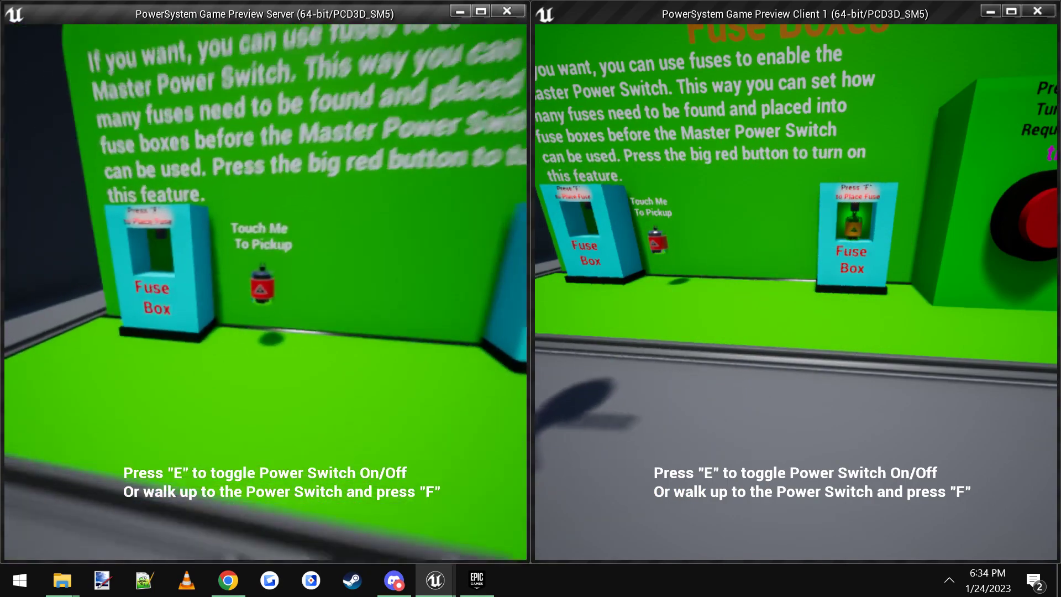
Pick up the remaining fuse as the server player and back away from the display.
key("w")
key("s")
key("shift+F1")
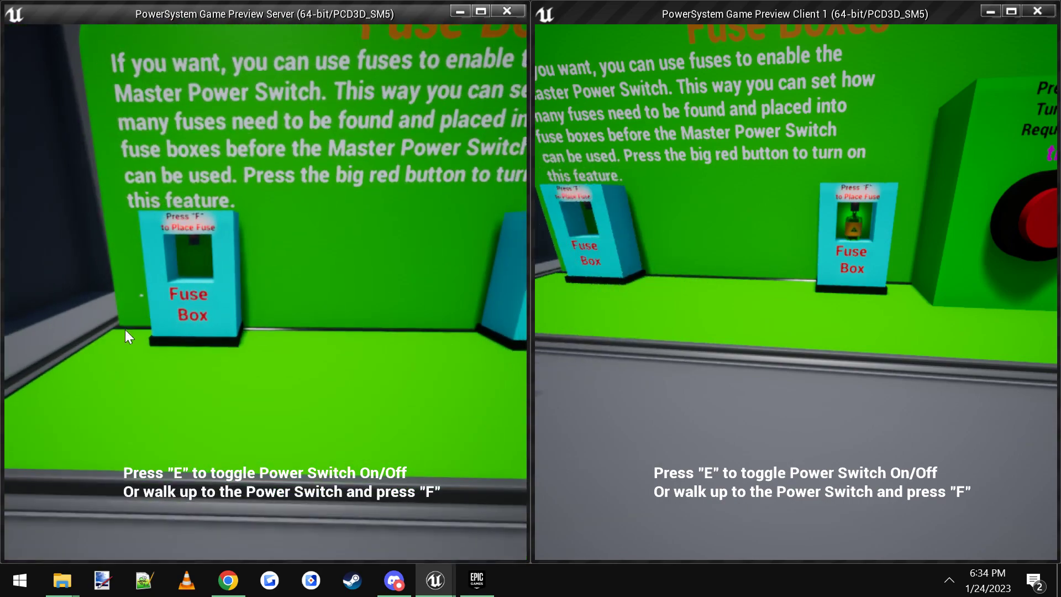
Place the second fuse in the empty fuse box as the client player and step back.
left_click(625, 323)
key("w")
key("f")
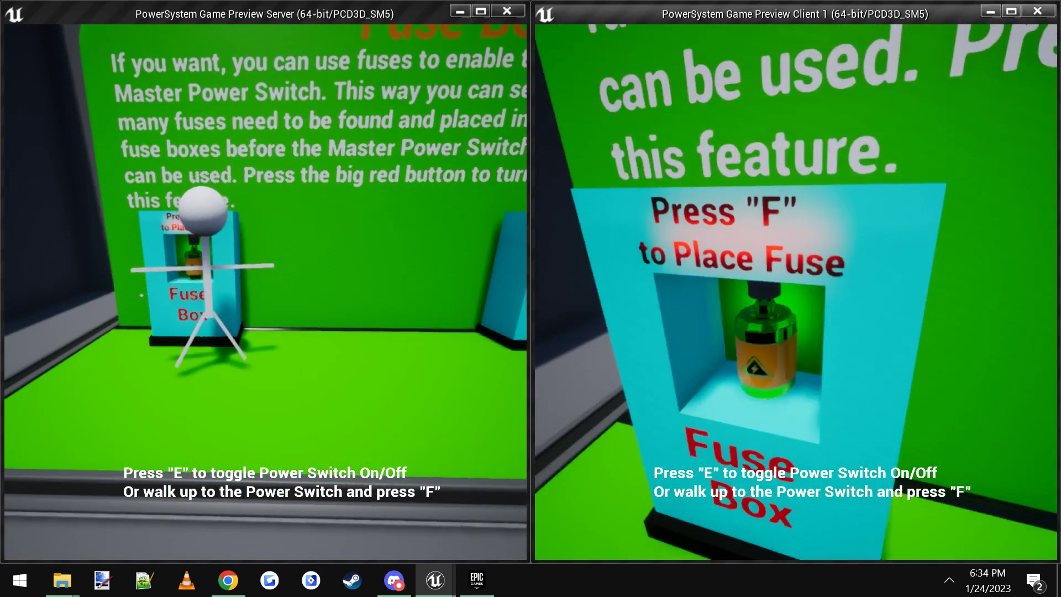
key("s")
Walk the client player to the Master Power Switch, turn the power off, and back away with the power doors in view.
key("d")
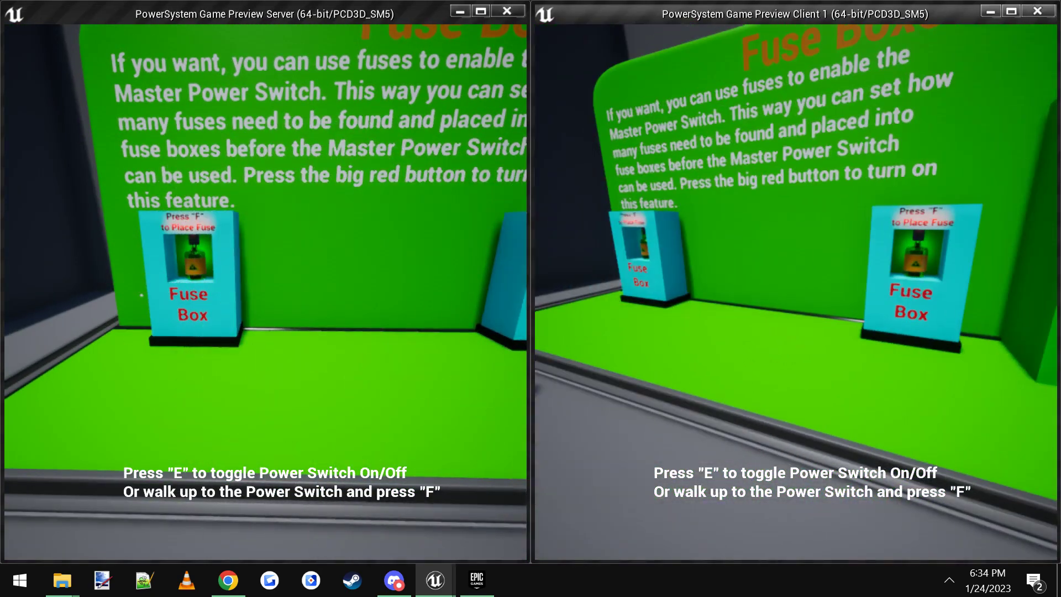
key("w")
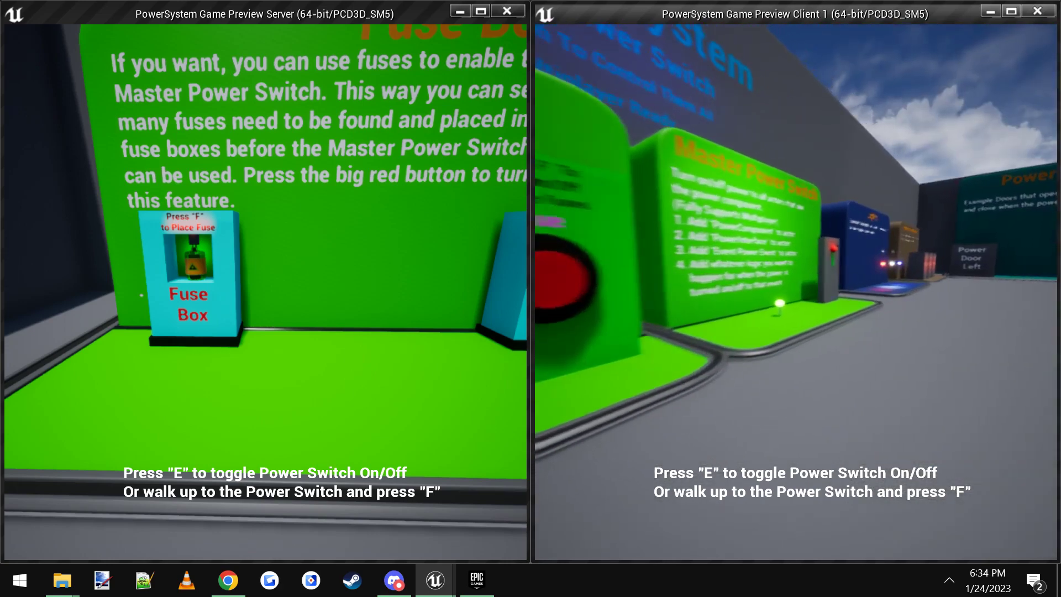
key("w")
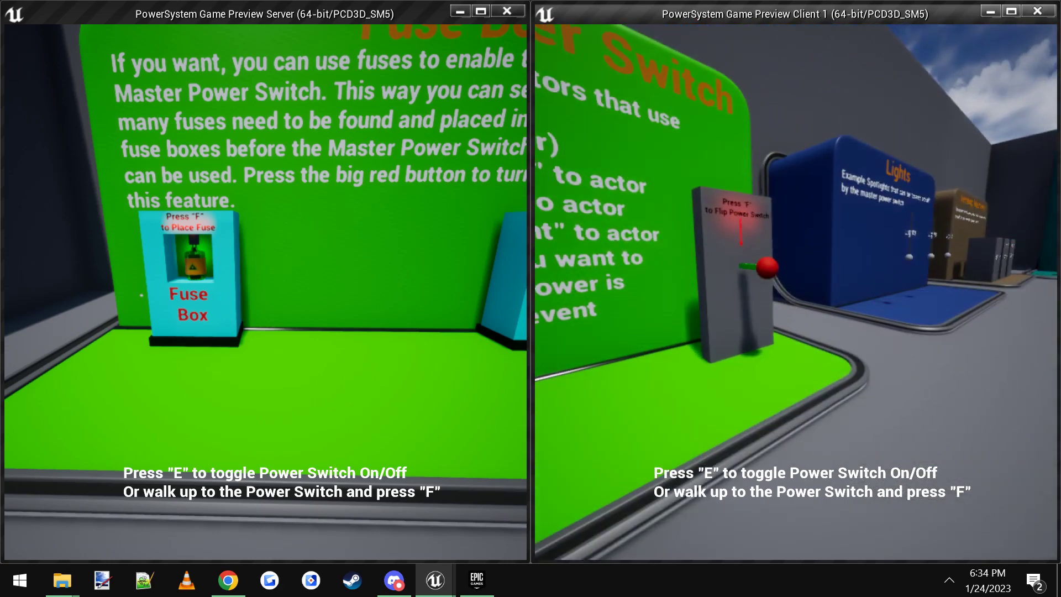
key("s")
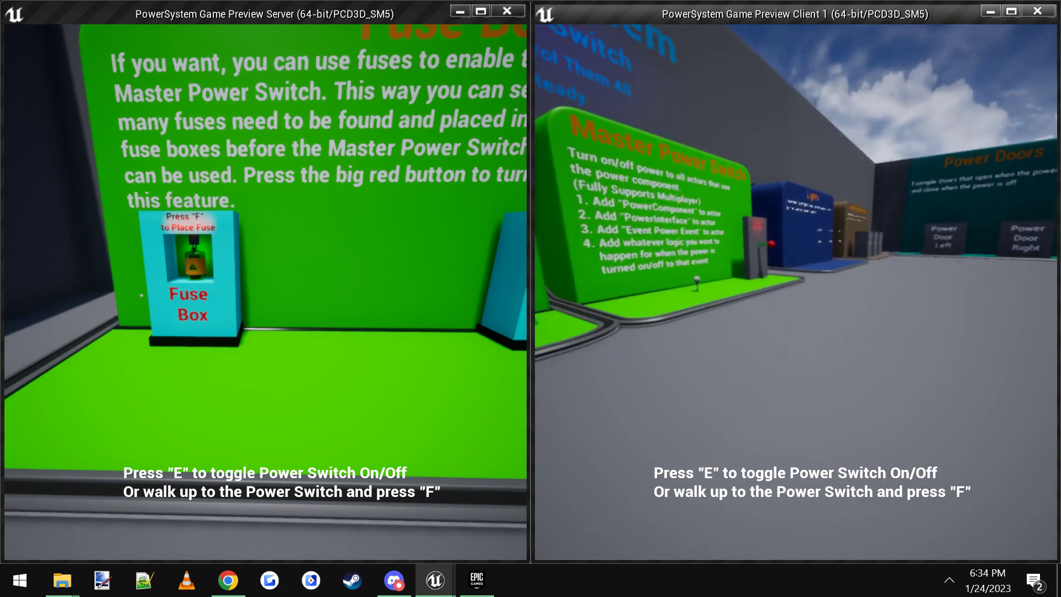
Toggle the power on and off as the server player and walk up to the fuse boxes.
left_click(366, 314)
key("e")
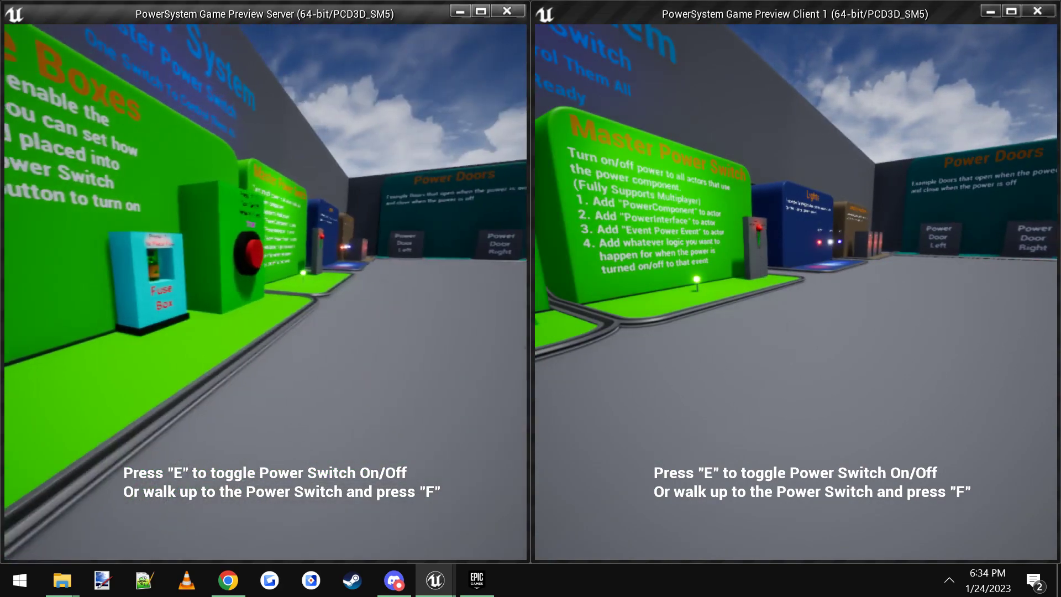
key("w")
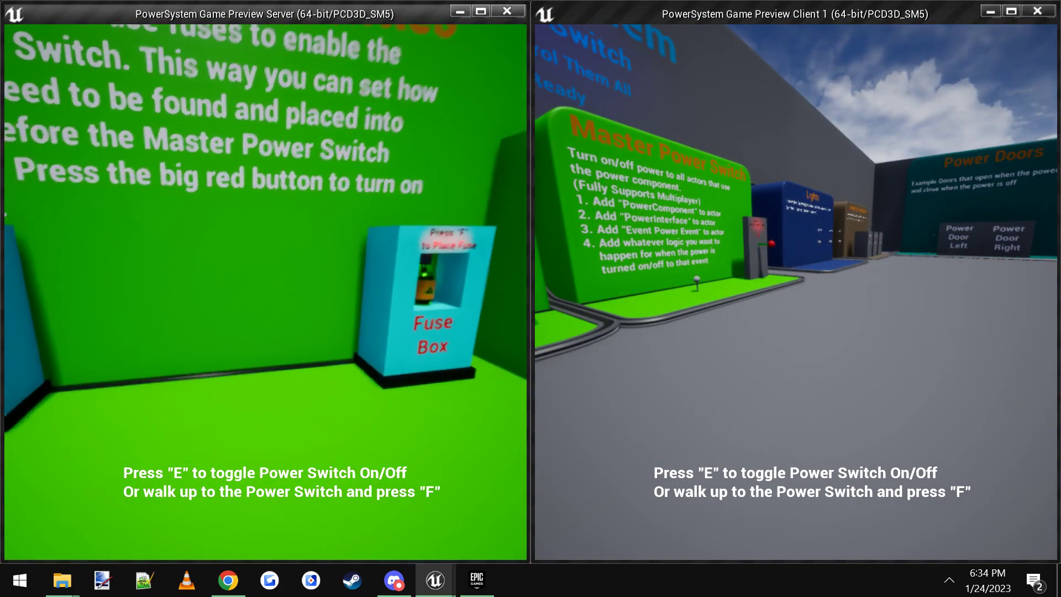
Examine the placed fuses in both fuse boxes and the red Require Fuses button as the server player.
key("s")
key("s")
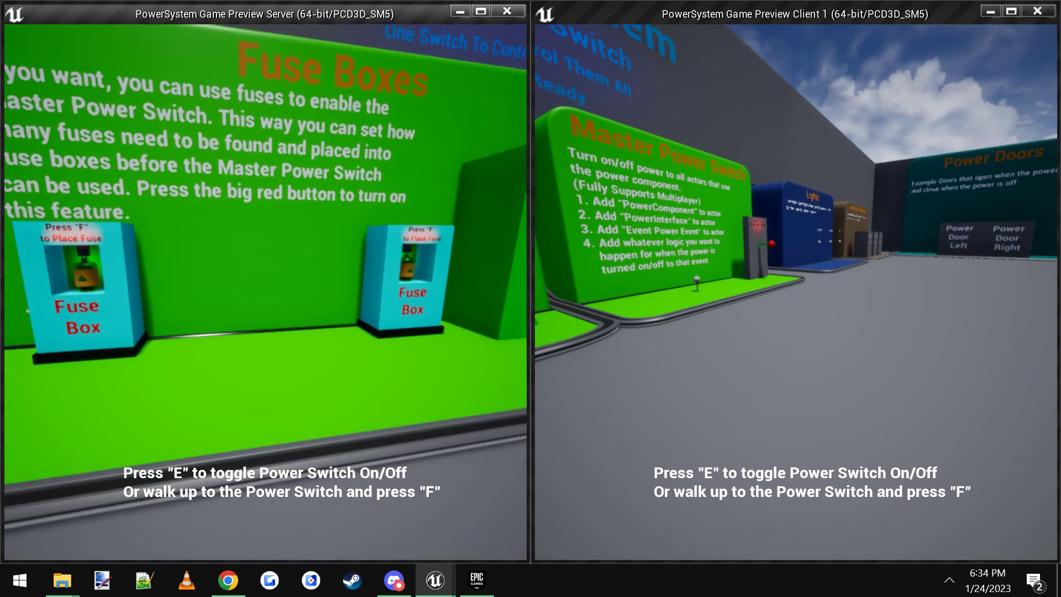
key("w")
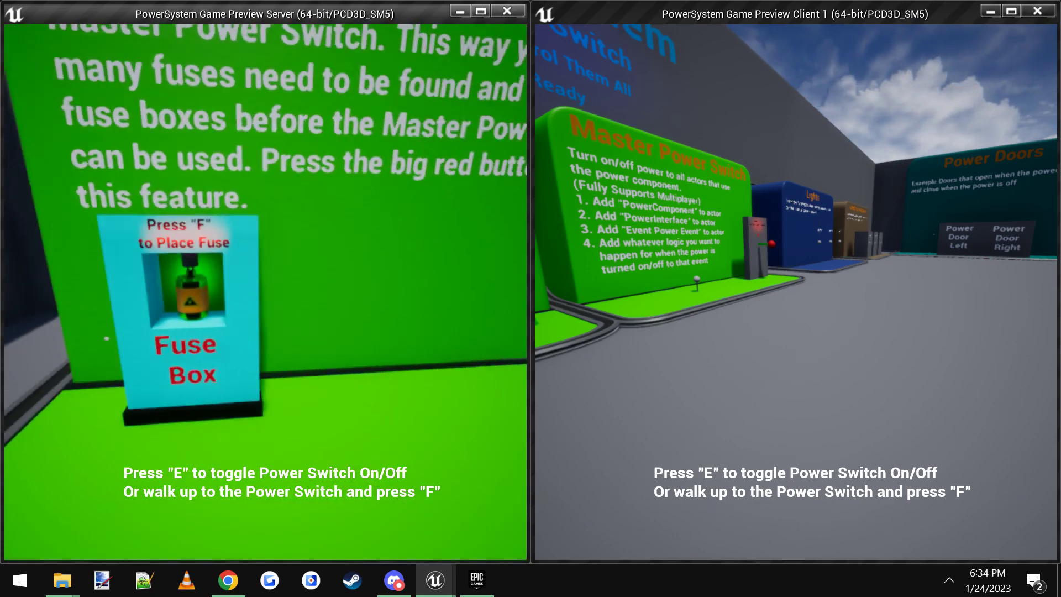
key("s")
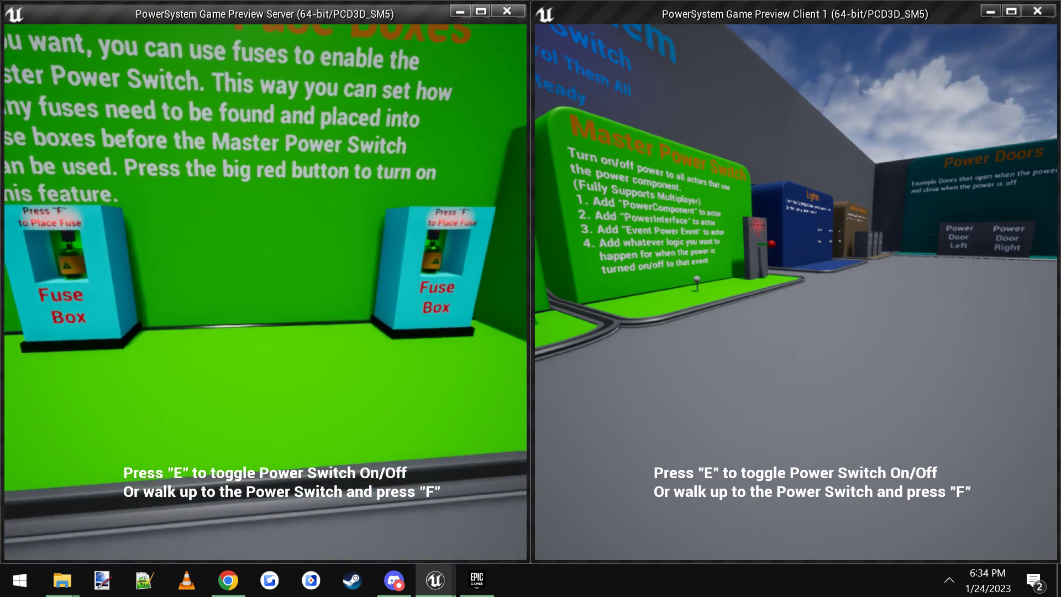
key("w")
key("s")
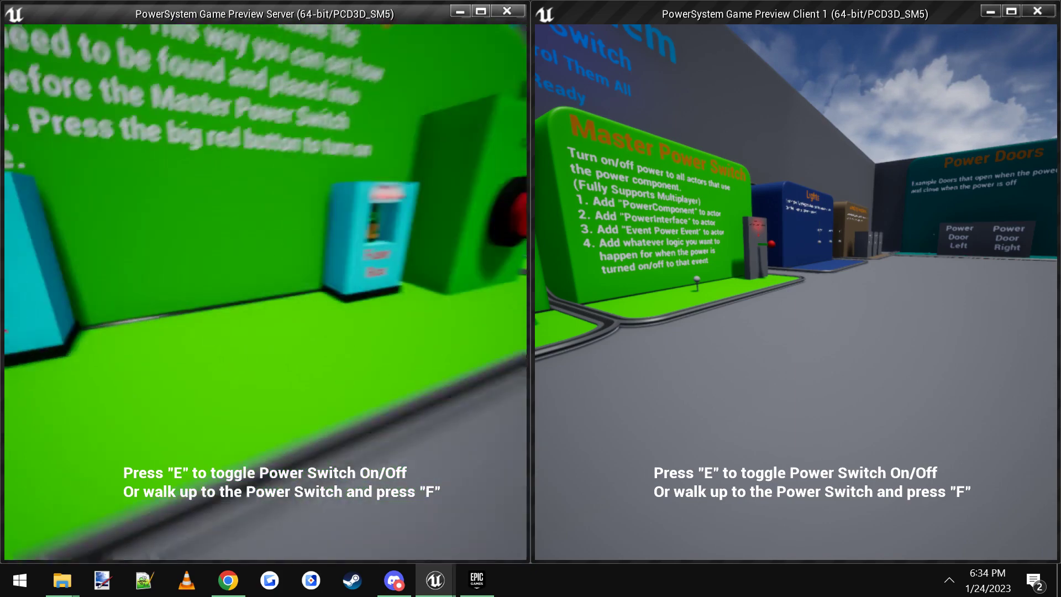
key("w")
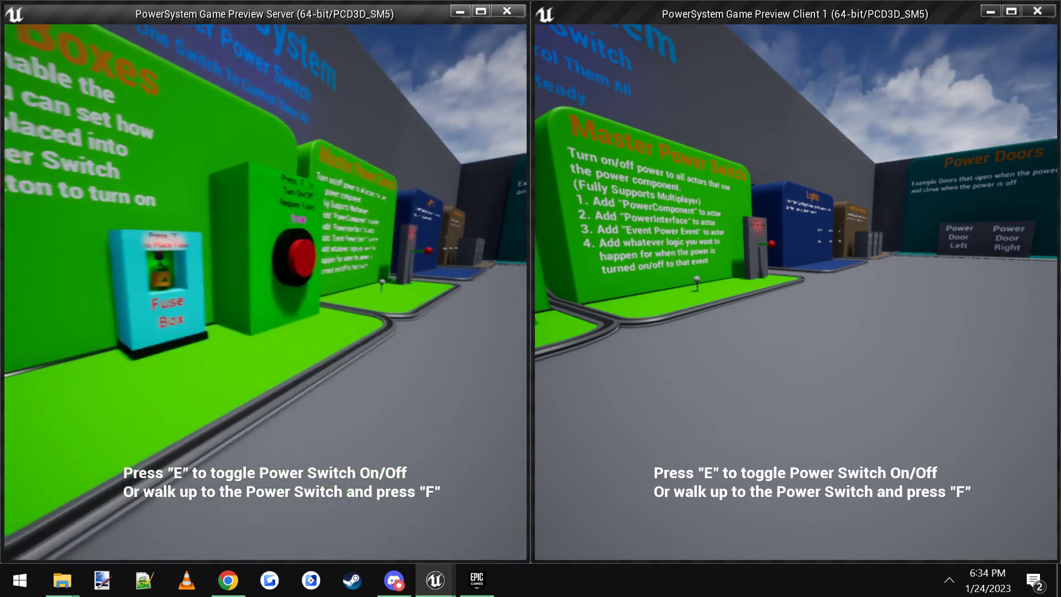
Stop the multiplayer preview and save the PowerExampleMap level.
key("Escape")
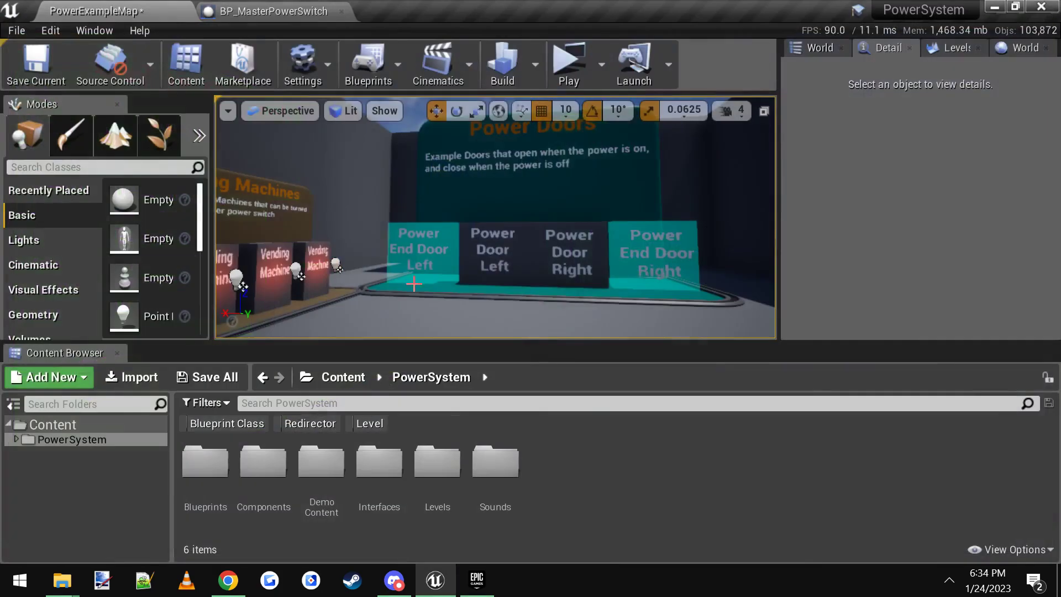
right_click_drag(495, 217, 353, 220)
key("w")
key("s")
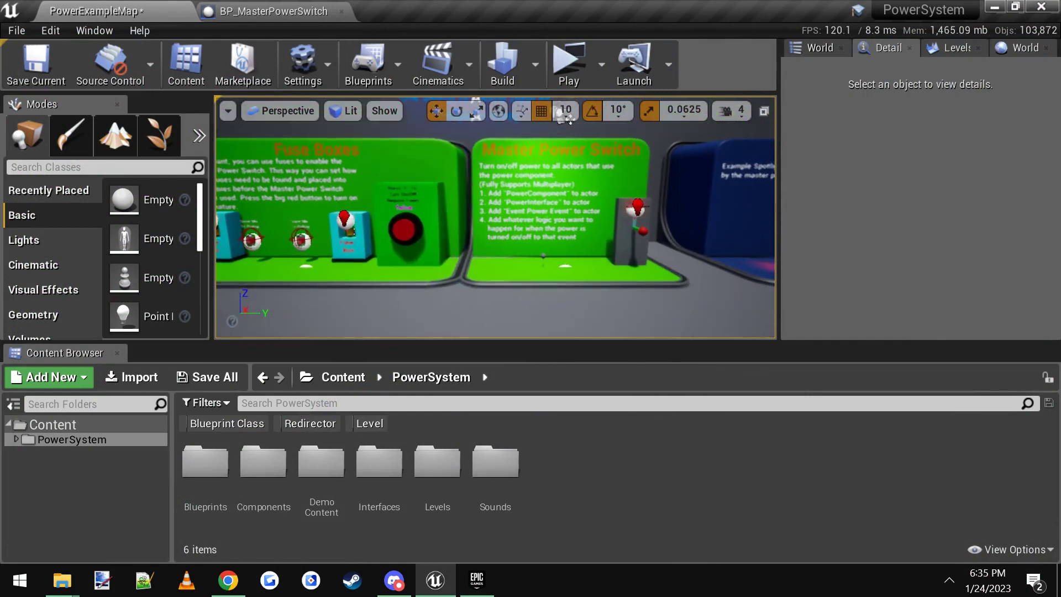
left_click(208, 378)
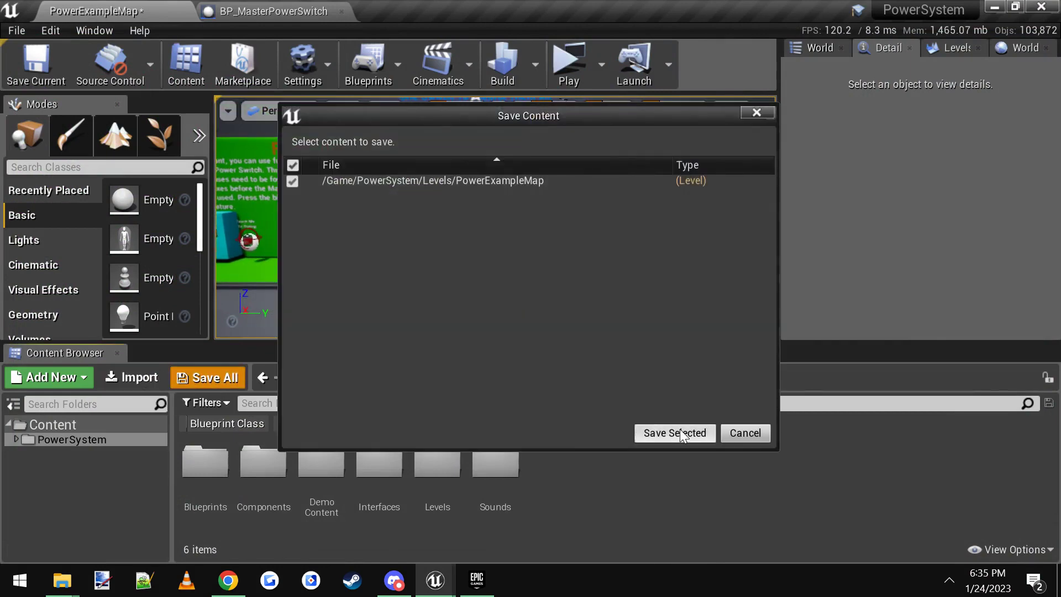
left_click(676, 433)
Inspect the spotlight nearest the Master Power Switch in the Lights display and clear the selection.
right_click_drag(495, 217, 534, 252)
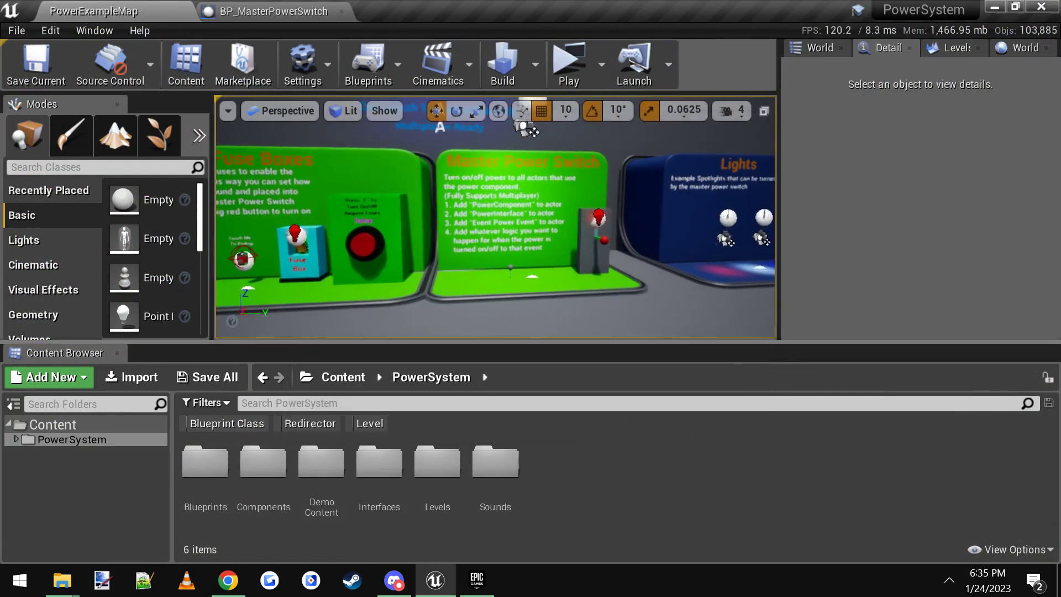
key("w")
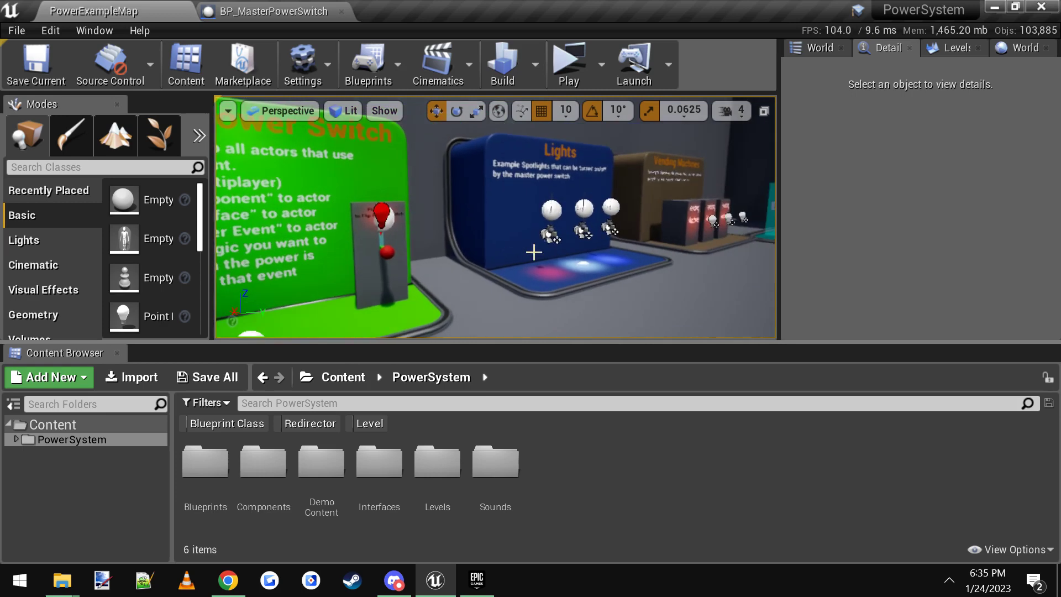
left_click(550, 212)
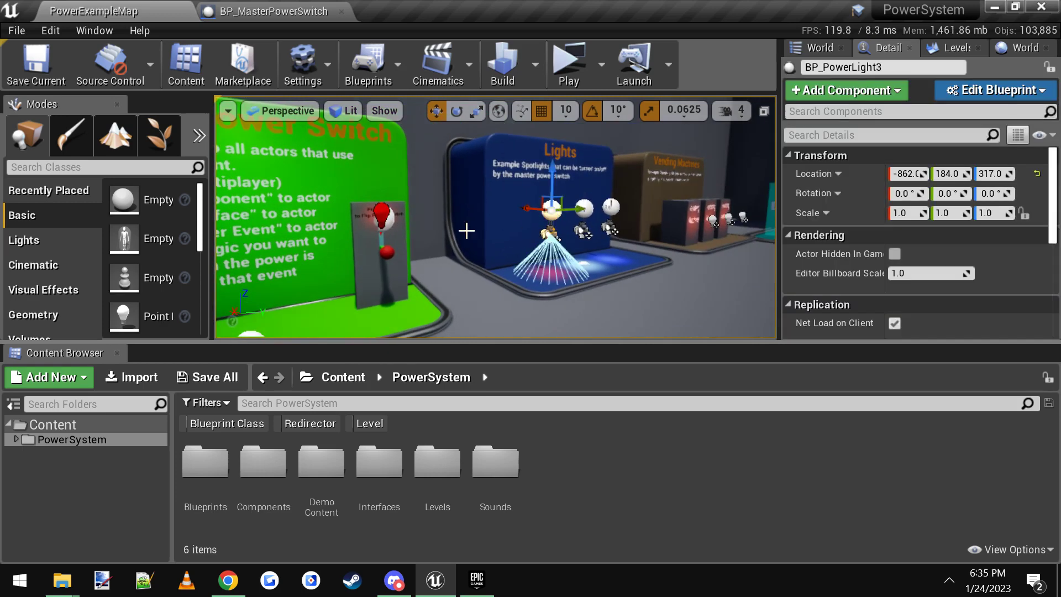
right_click_drag(467, 230, 583, 251)
key("Escape")
Select the power door actor in the Power Doors display and open its blueprint for editing.
key("w")
key("w")
left_click(553, 243)
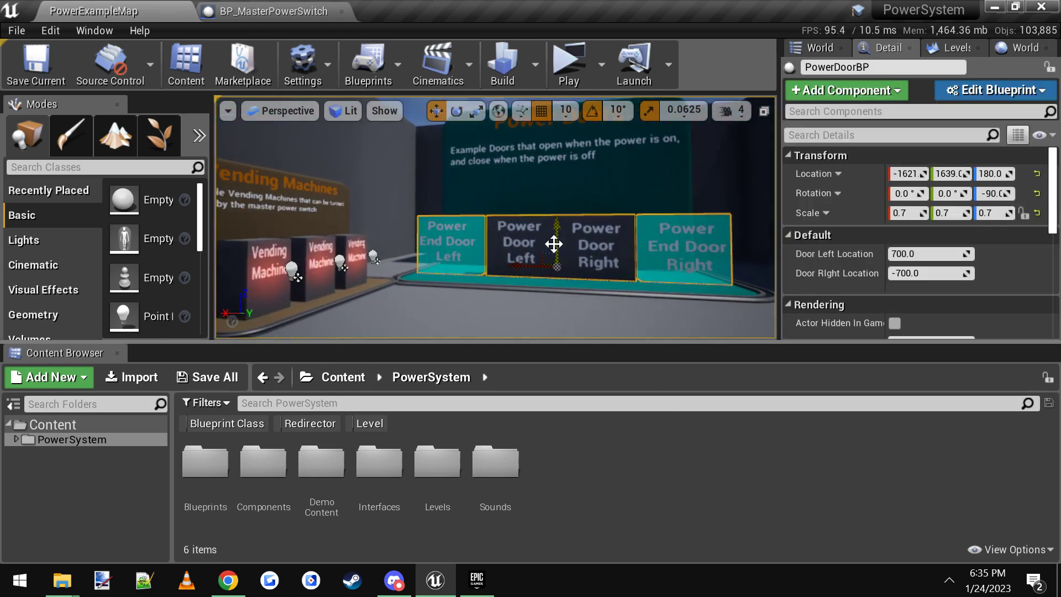
left_click(968, 92)
left_click(917, 124)
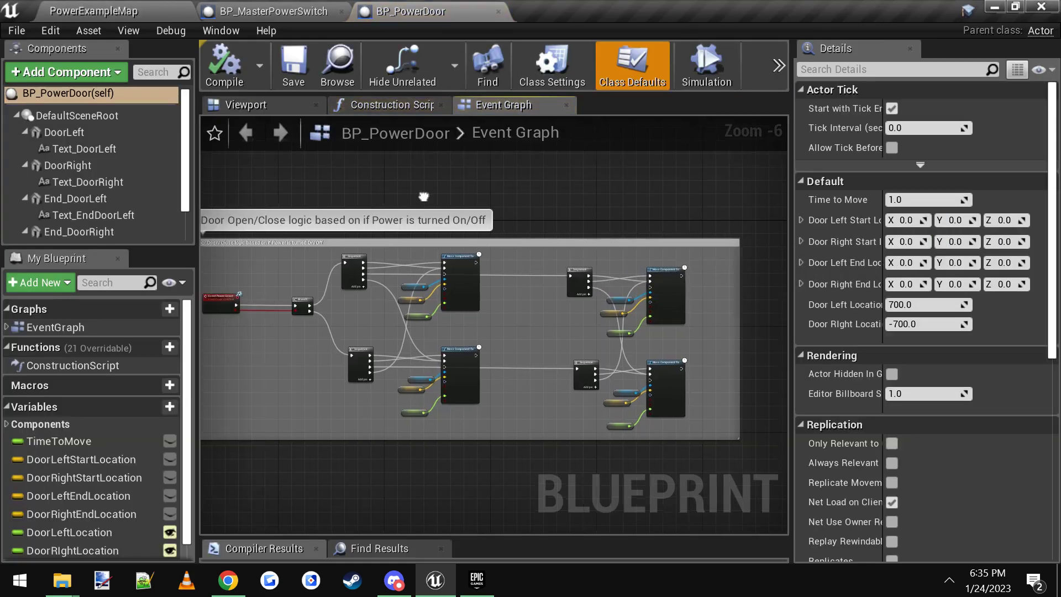
Show the power door's meshes in the blueprint viewport and search the addable components for "power" without adding one.
right_click_drag(423, 197, 500, 255)
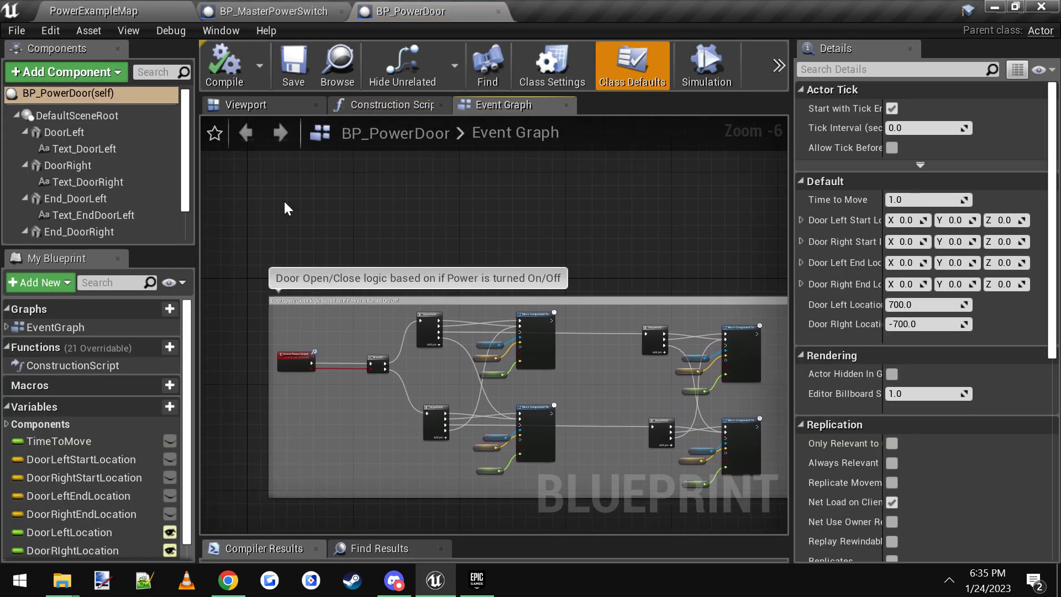
left_click(229, 104)
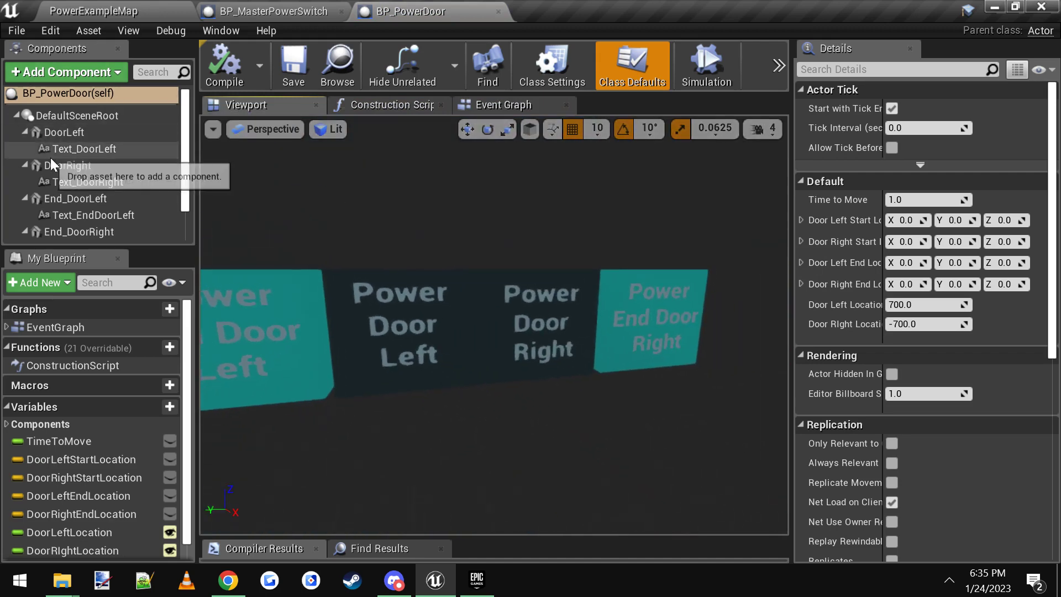
scroll(128, 157, "down", 2)
left_click(81, 70)
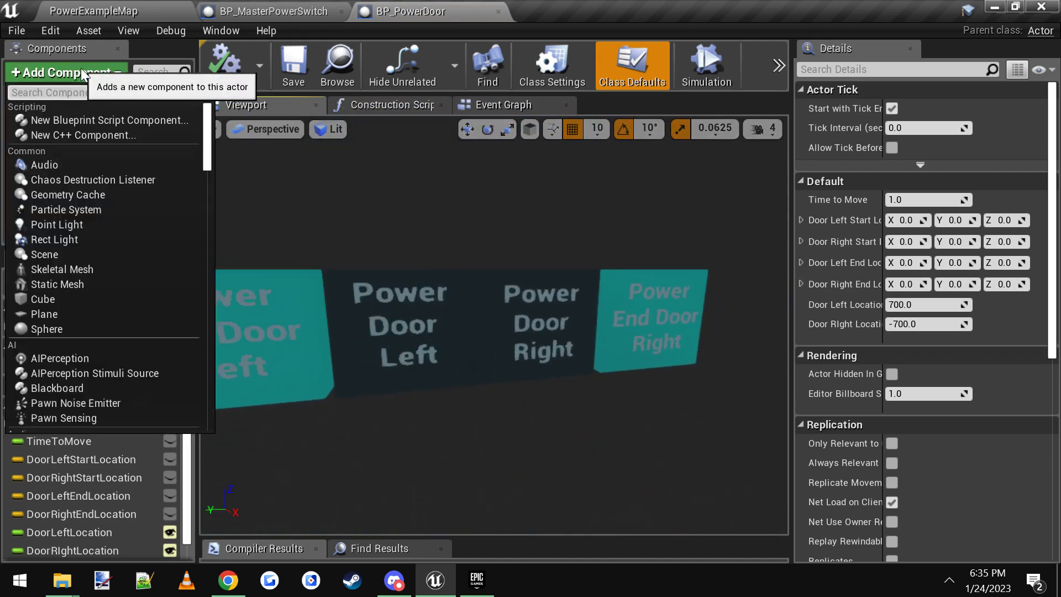
type("powe")
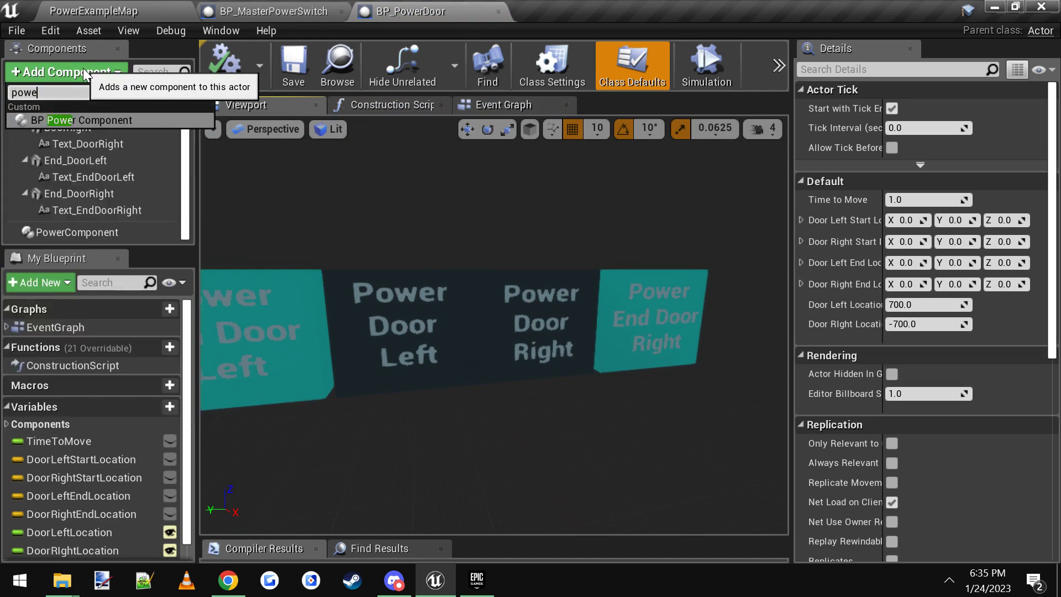
type("r")
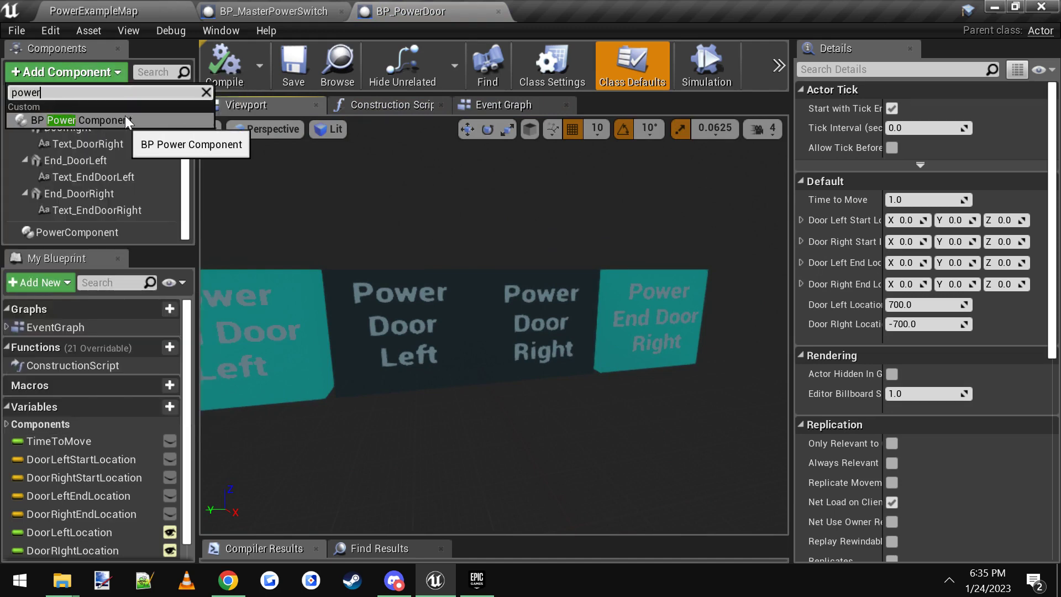
left_click_drag(126, 117, 185, 167)
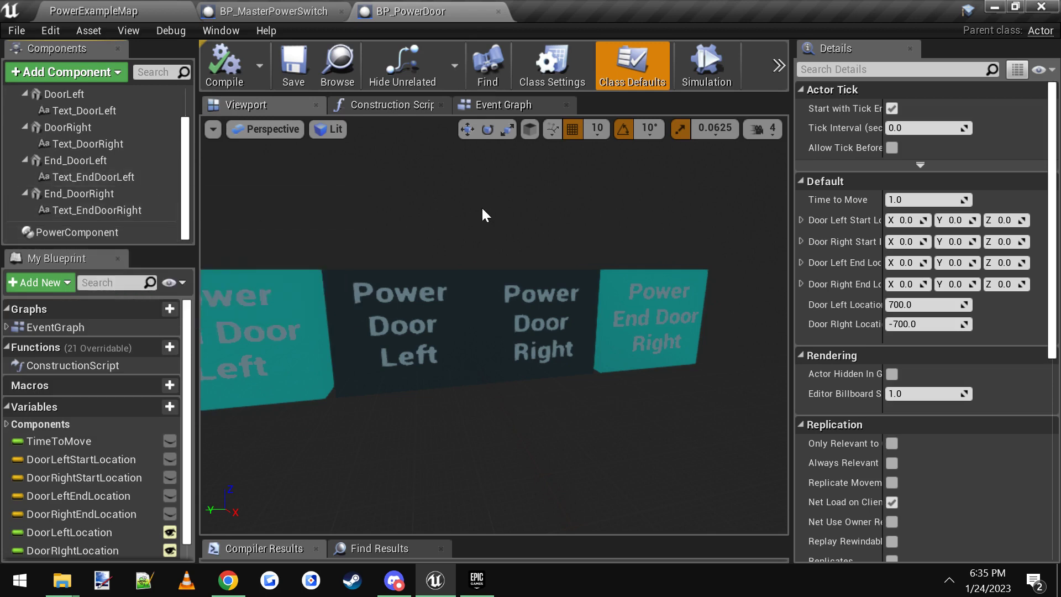
right_click_drag(481, 208, 455, 171)
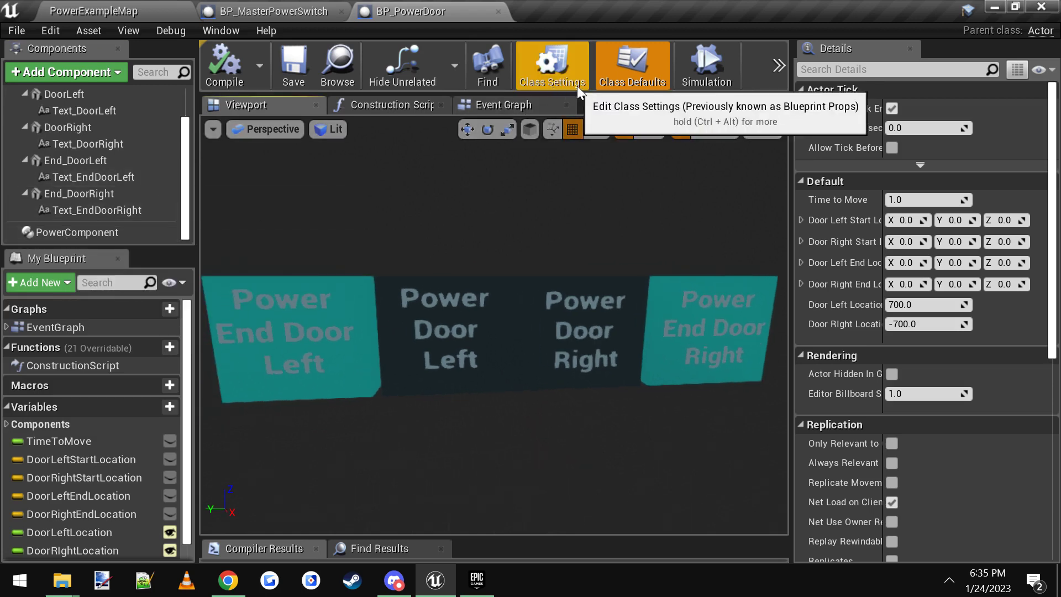
Show the door blueprint's class settings and search the interfaces available to implement for "power".
left_click(559, 72)
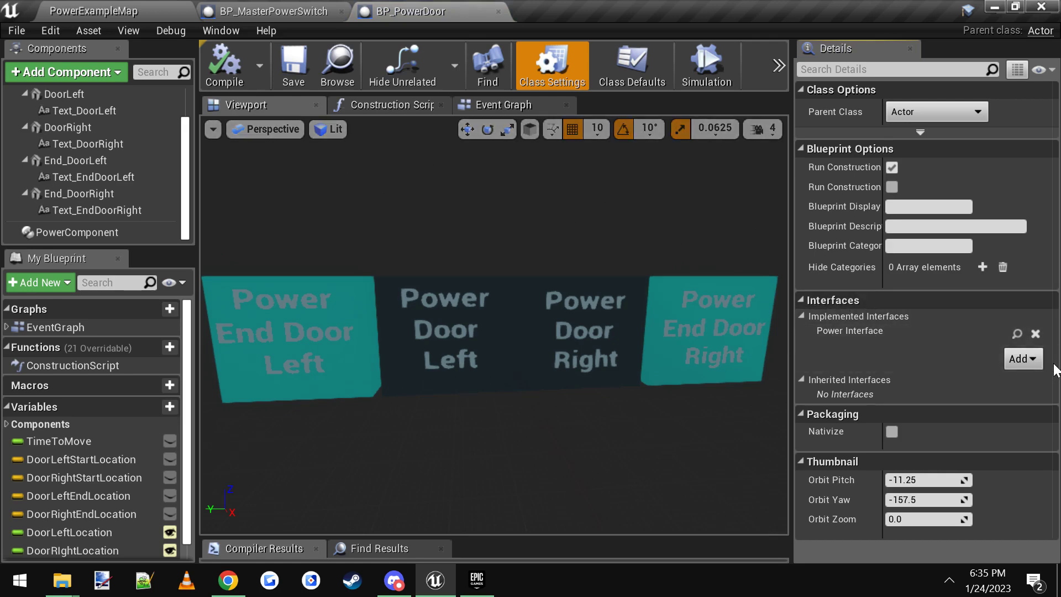
left_click(1022, 359)
type("power")
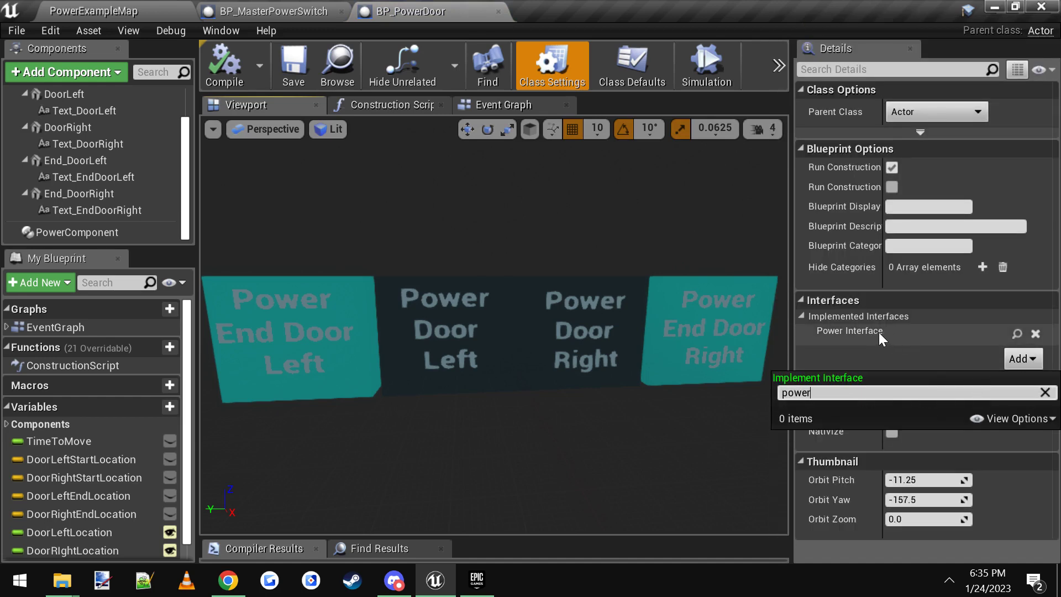
left_click(849, 353)
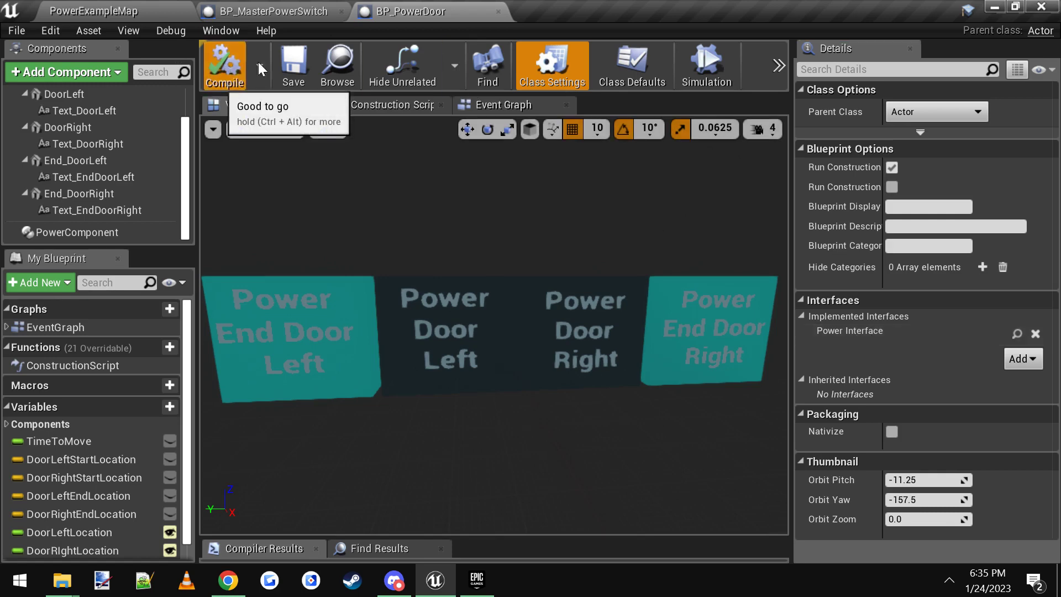
Bring up the door's event graph at the Event Power Event node and search the available actions for "event power".
left_click(519, 106)
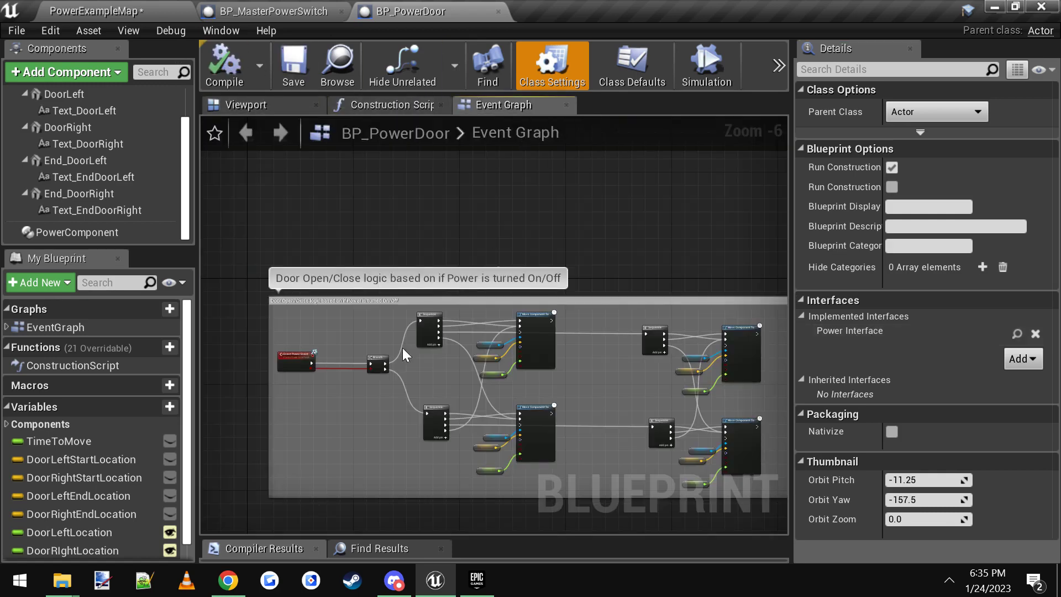
scroll(259, 393, "up", 6)
right_click_drag(382, 354, 413, 410)
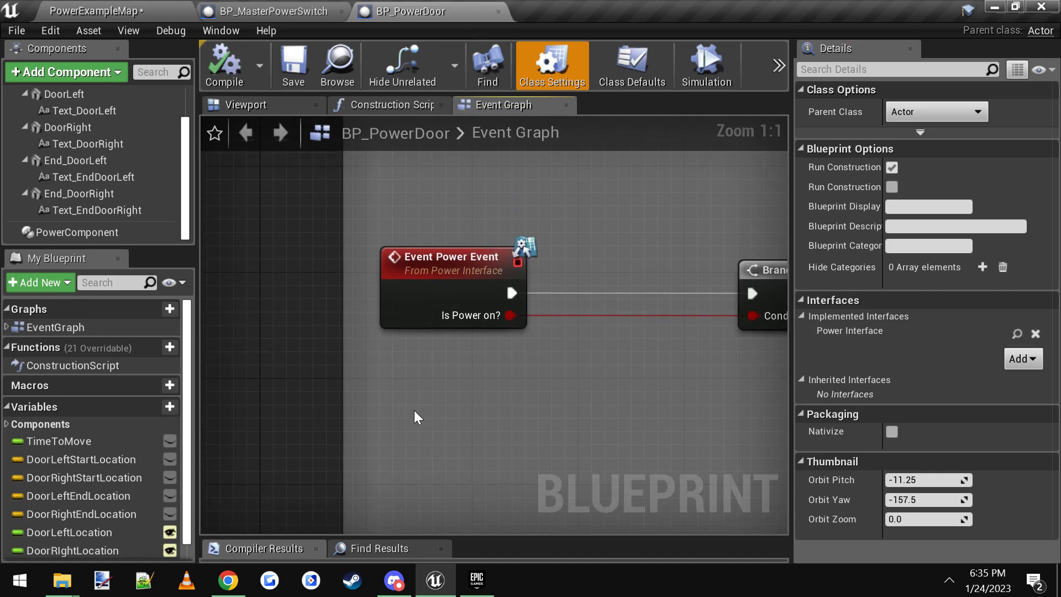
right_click(415, 410)
type("e")
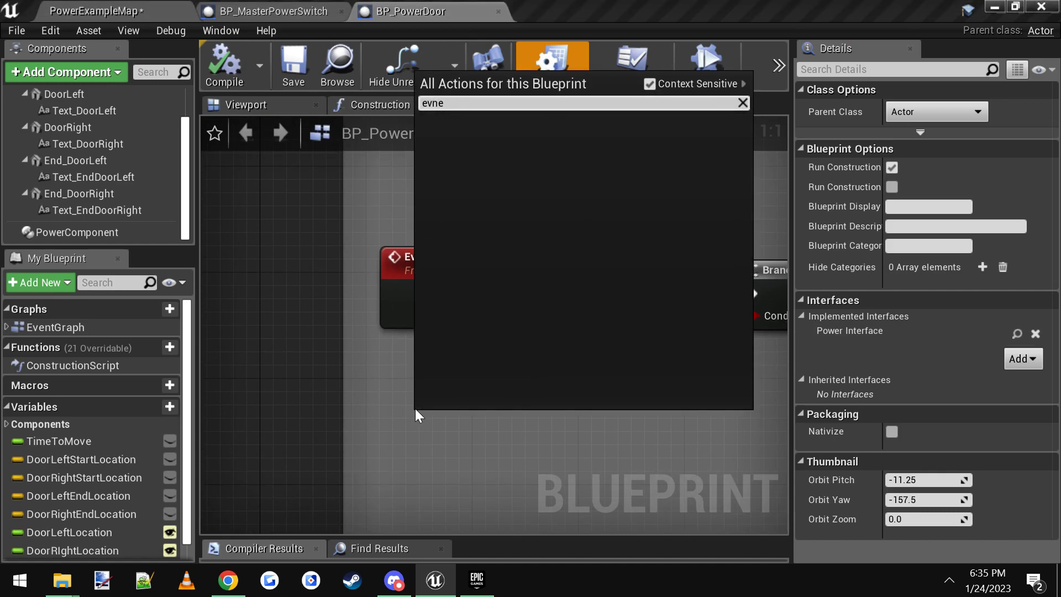
type("vent power")
key("Return")
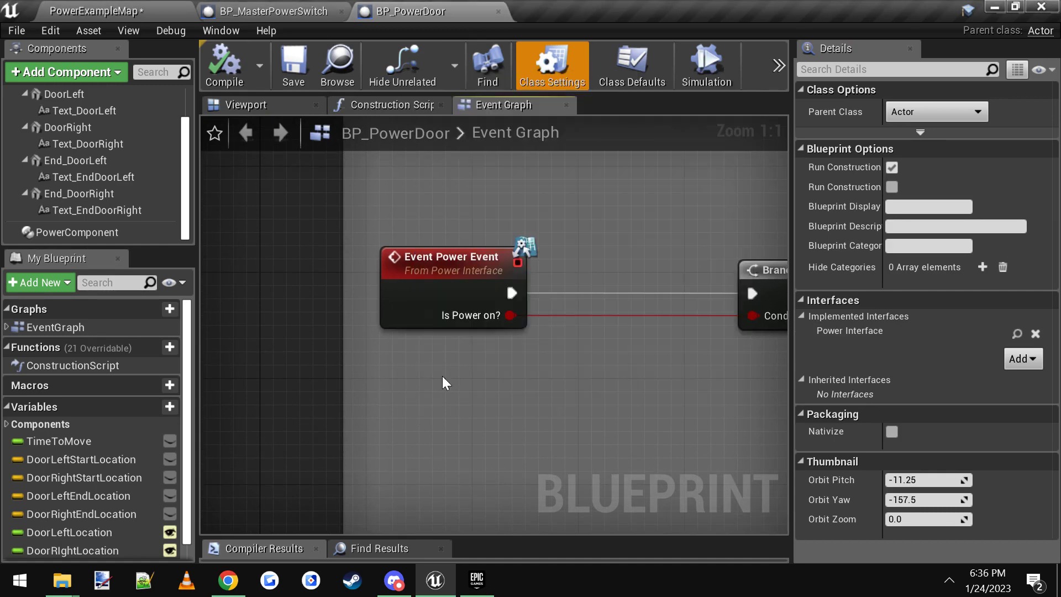
Search the graph actions for "event power e", dismiss the list and select the existing Event Power Event node.
right_click(572, 412)
type("e")
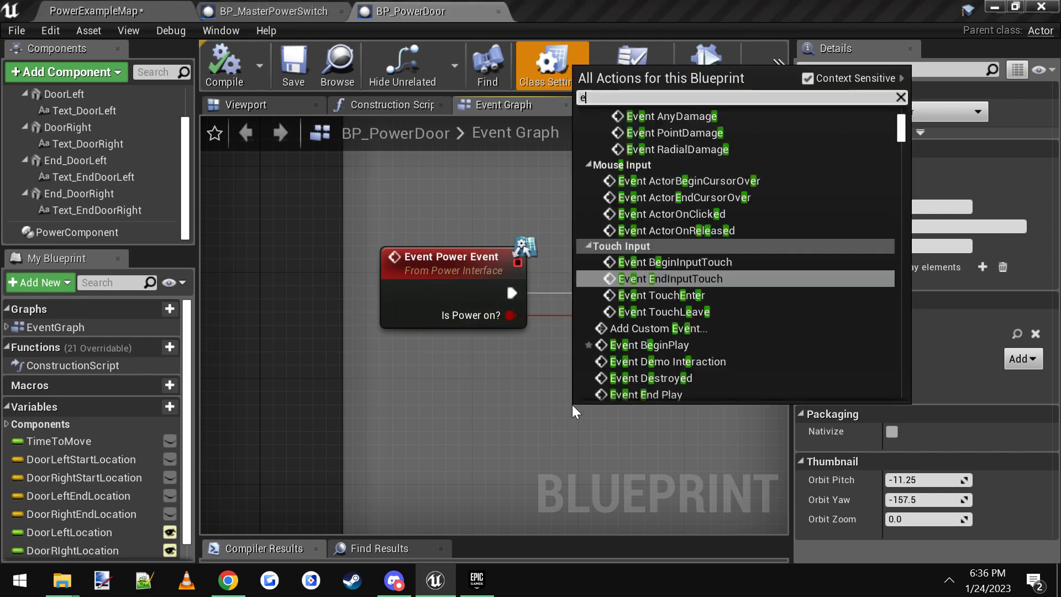
type("vent power ev")
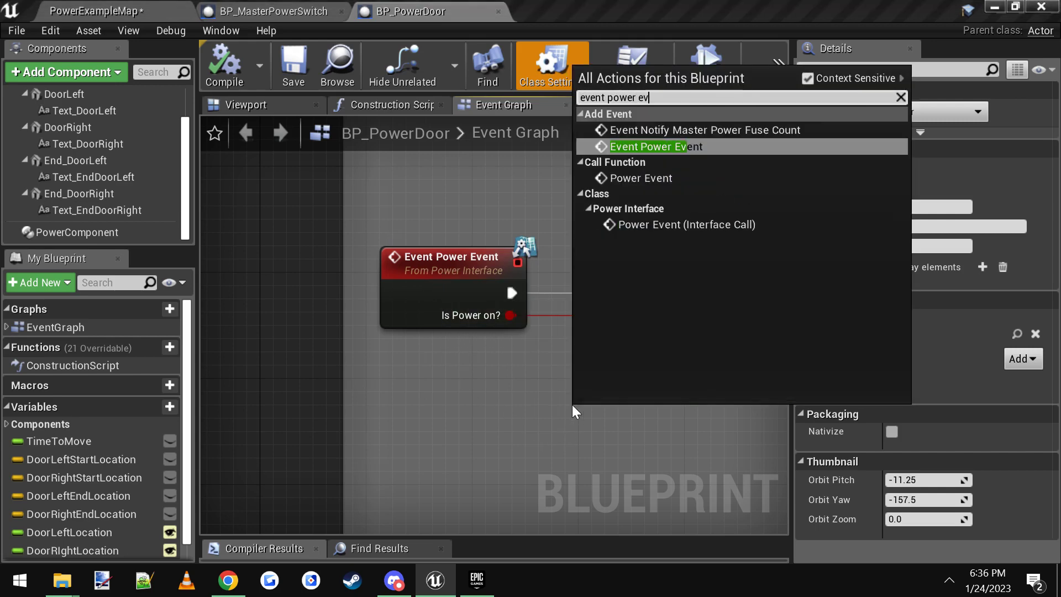
type("net")
key("BackSpace")
key("BackSpace")
key("BackSpace")
key("BackSpace")
type("e")
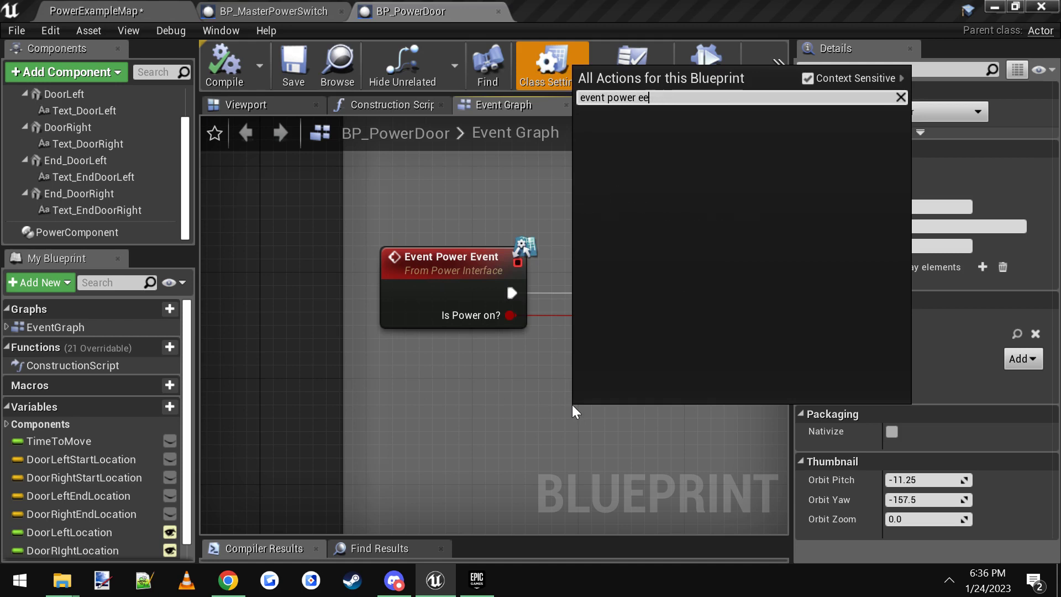
key("BackSpace")
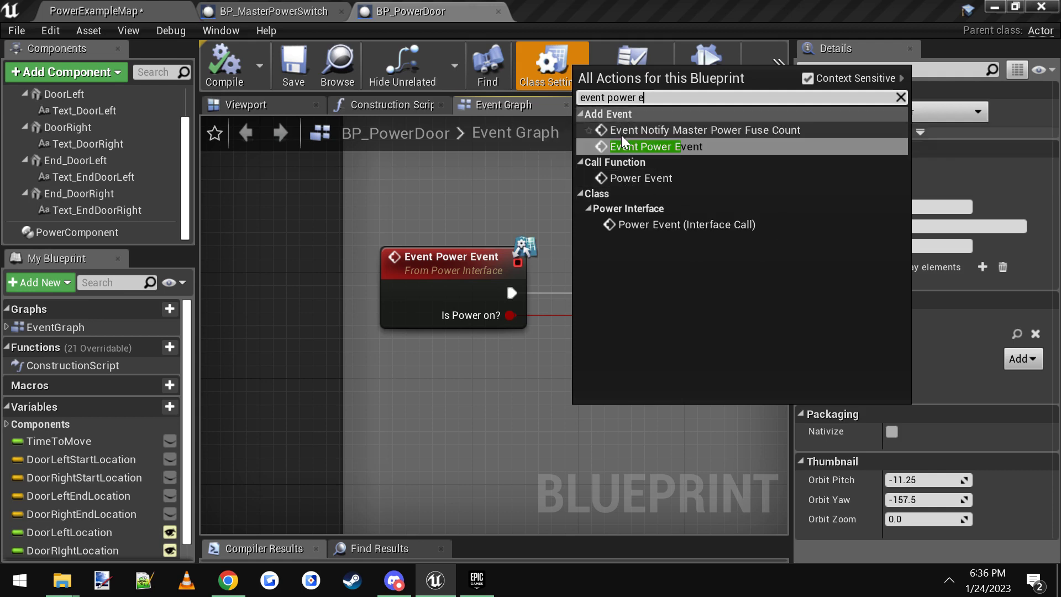
left_click(505, 278)
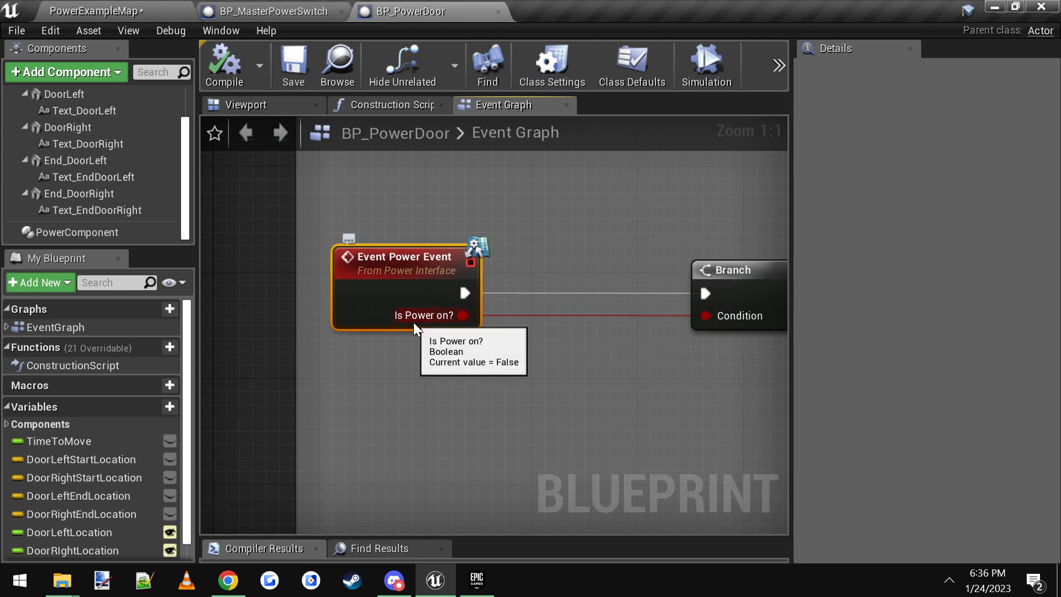
Examine how Is Power on? from Event Power Event feeds the Branch and its two Sequence nodes.
right_click_drag(563, 357, 500, 357)
scroll(665, 324, "down", 2)
right_click_drag(683, 331, 548, 345)
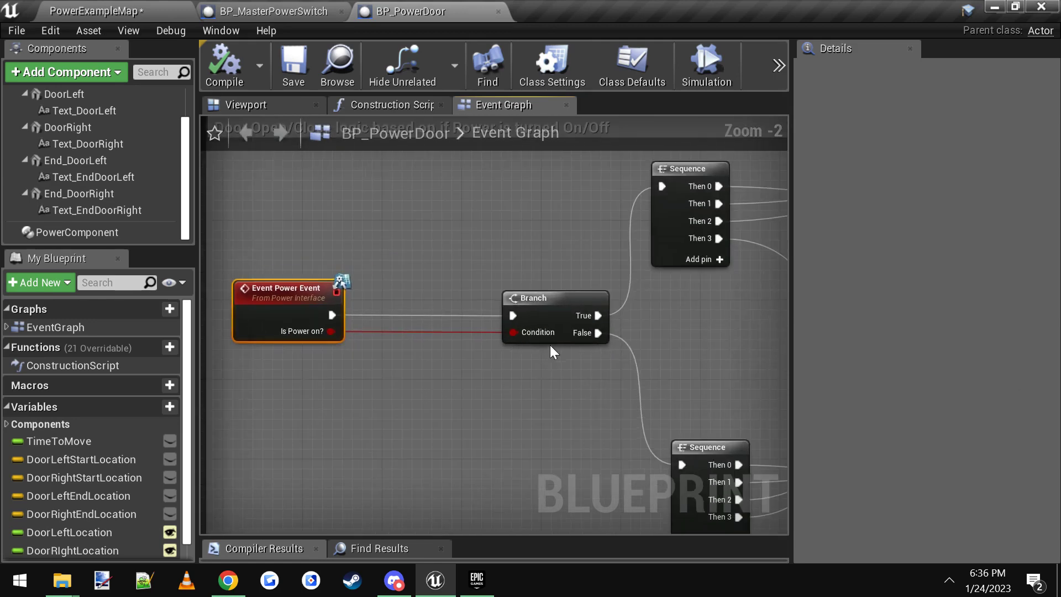
left_click(548, 318)
scroll(473, 362, "up", 1)
right_click_drag(472, 362, 546, 355)
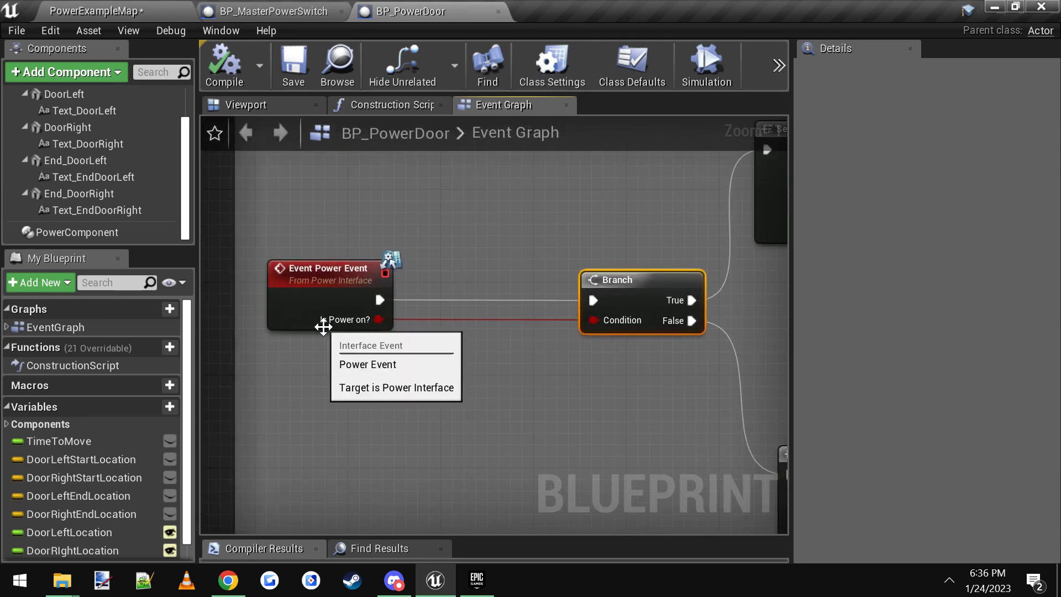
right_click_drag(689, 301, 643, 324)
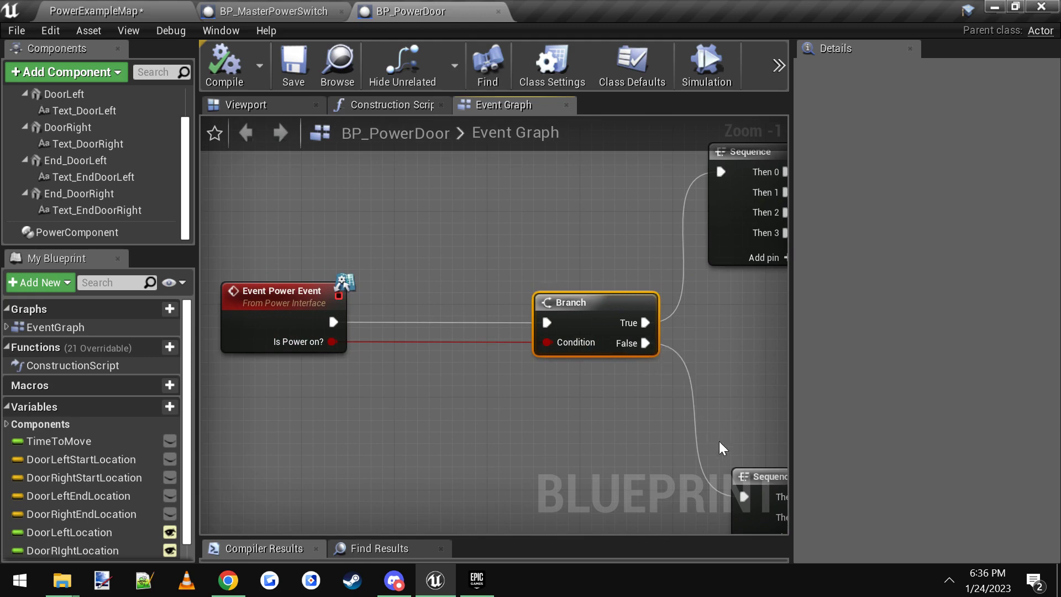
left_click(415, 238)
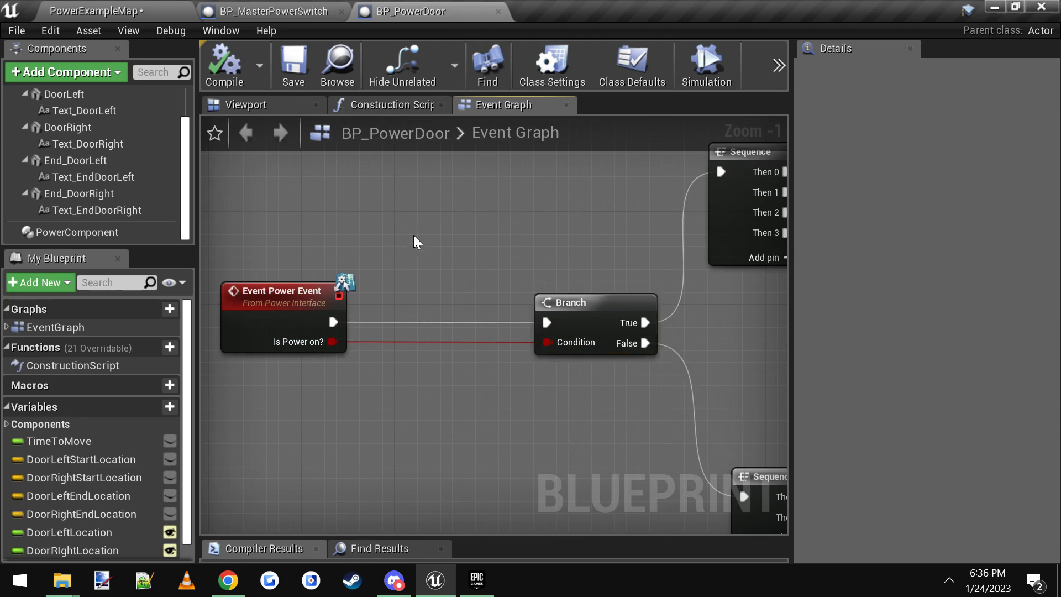
scroll(546, 286, "down", 3)
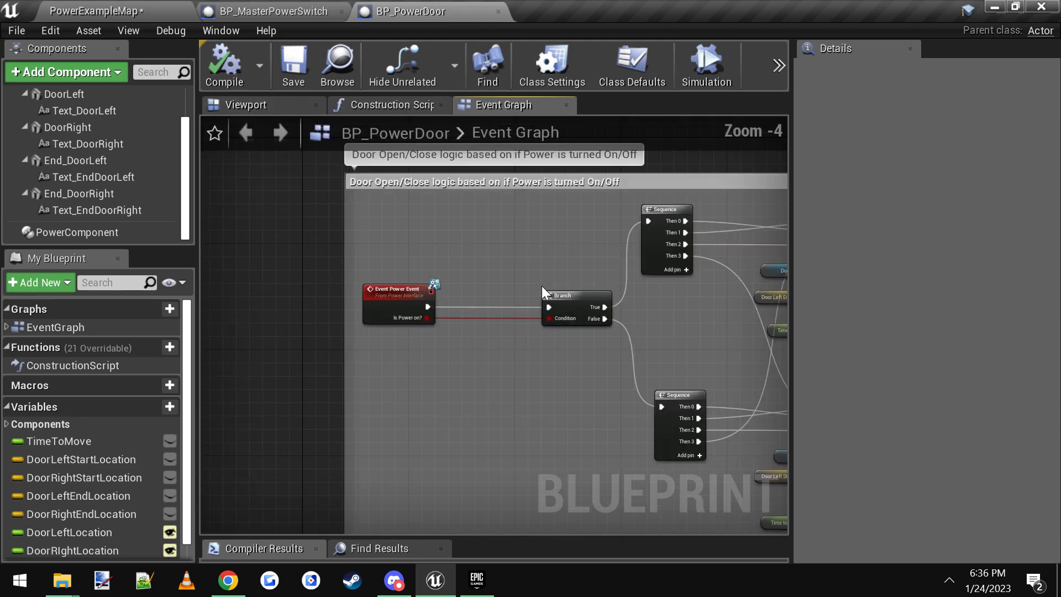
Check the door meshes once more, close the BP_PowerDoor blueprint and return to the PowerExampleMap level.
left_click(247, 104)
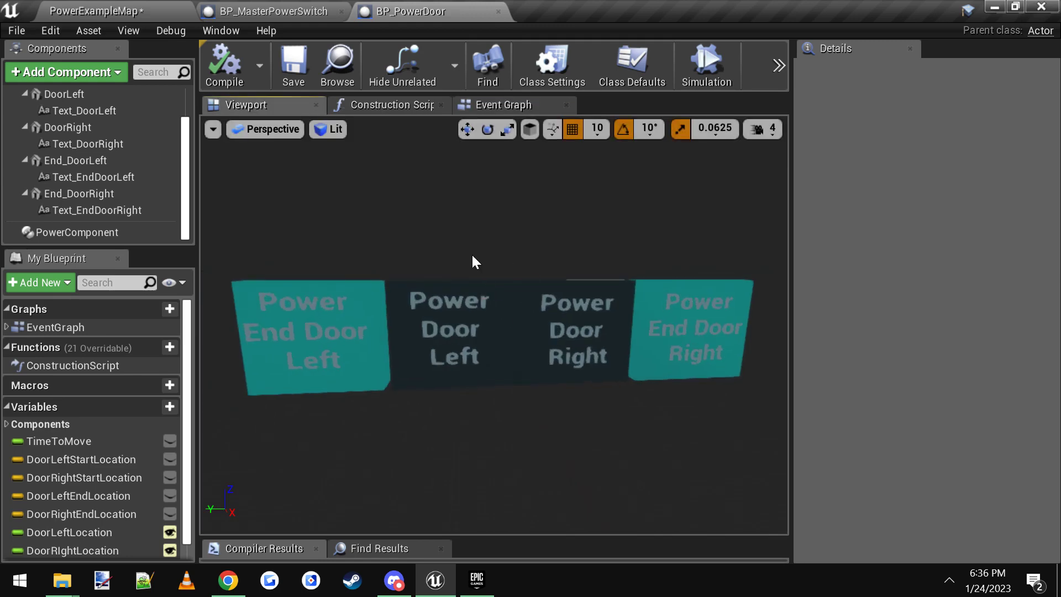
left_click(498, 12)
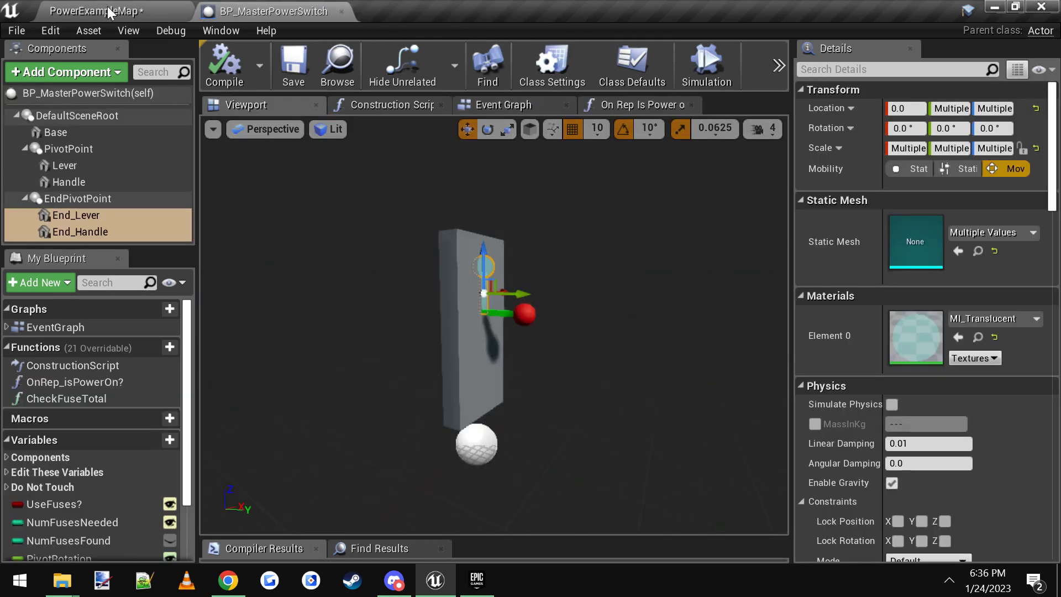
left_click(97, 11)
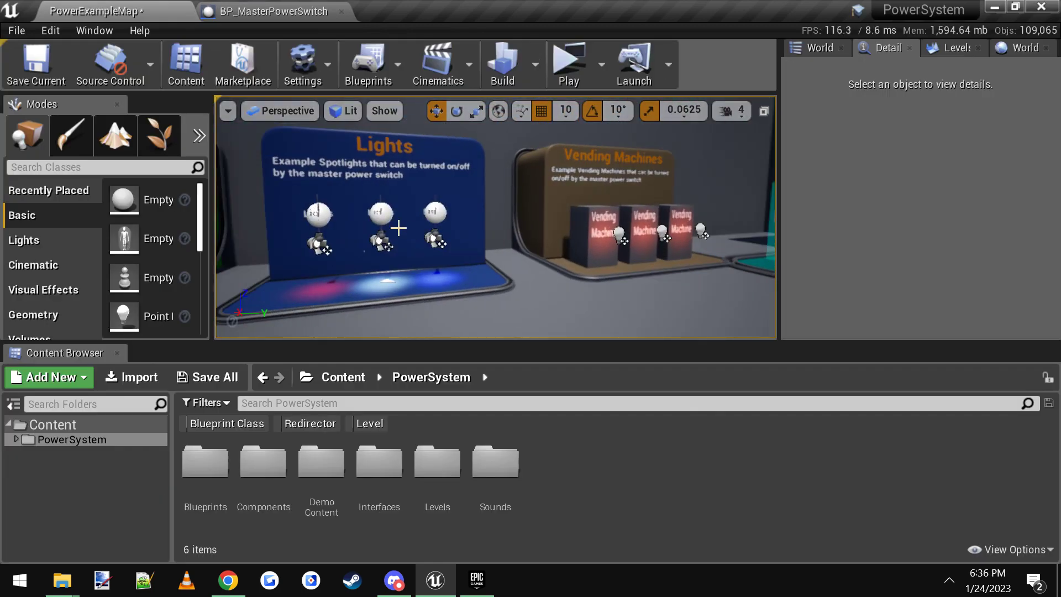
Select the middle spotlight in the Lights display and open its blueprint for editing.
left_click(382, 213)
left_click(966, 91)
left_click(909, 123)
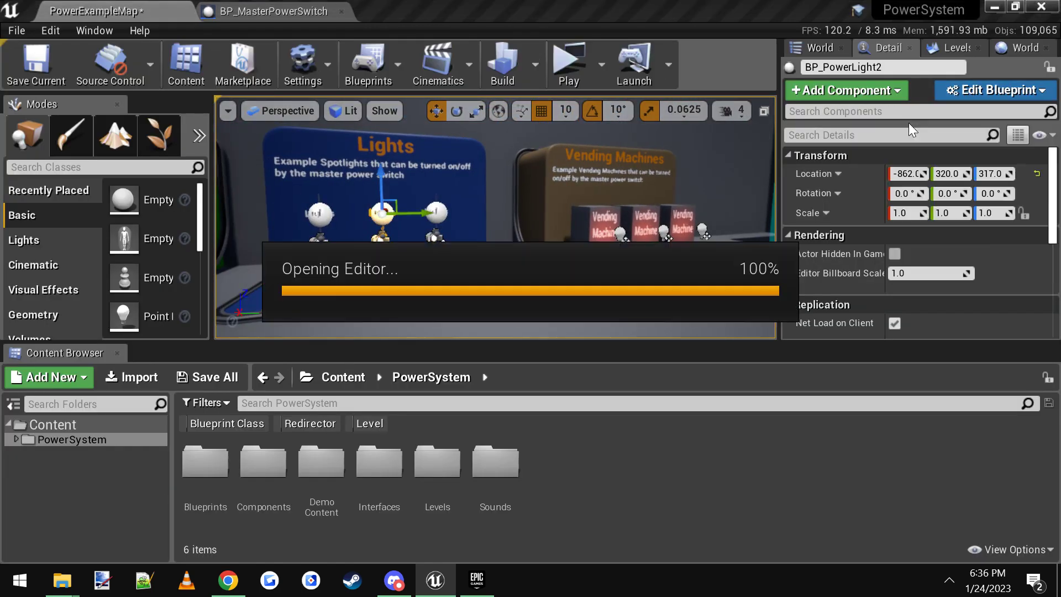
Examine the Set Hidden in Game nodes on the true and false branches of the light's Event Power Event.
right_click_drag(365, 332, 232, 337)
scroll(438, 214, "down", 3)
scroll(401, 240, "up", 3)
scroll(476, 279, "down", 1)
left_click(655, 205)
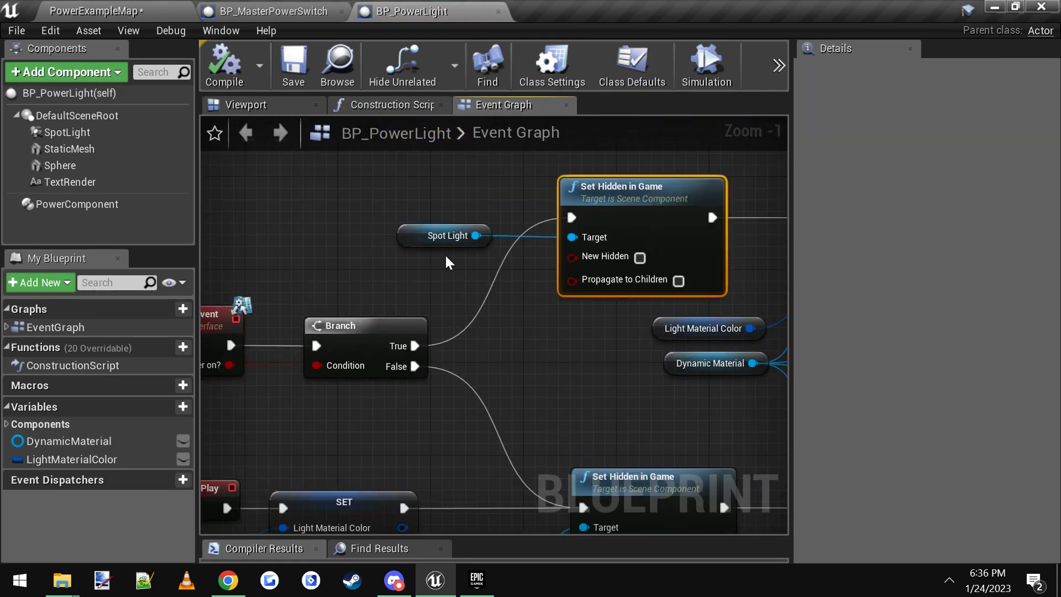
scroll(528, 324, "down", 1)
left_click(630, 438)
right_click_drag(629, 437, 577, 403)
left_click(519, 330)
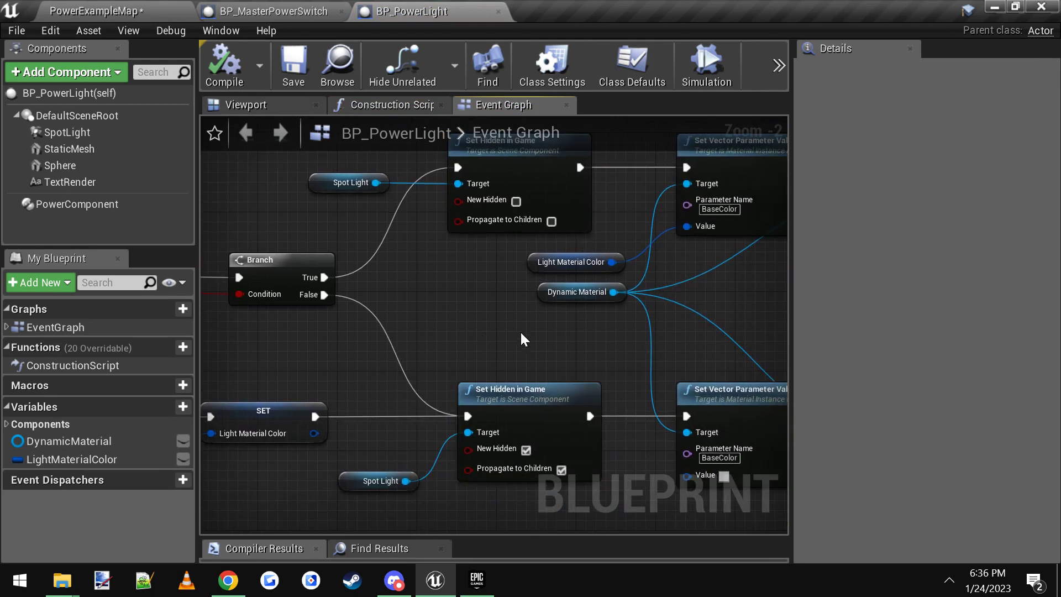
Examine the Set Vector and Set Scalar Parameter Value nodes controlling the light's BaseColor and GlowIntensity.
right_click_drag(519, 330, 315, 381)
scroll(441, 380, "down", 1)
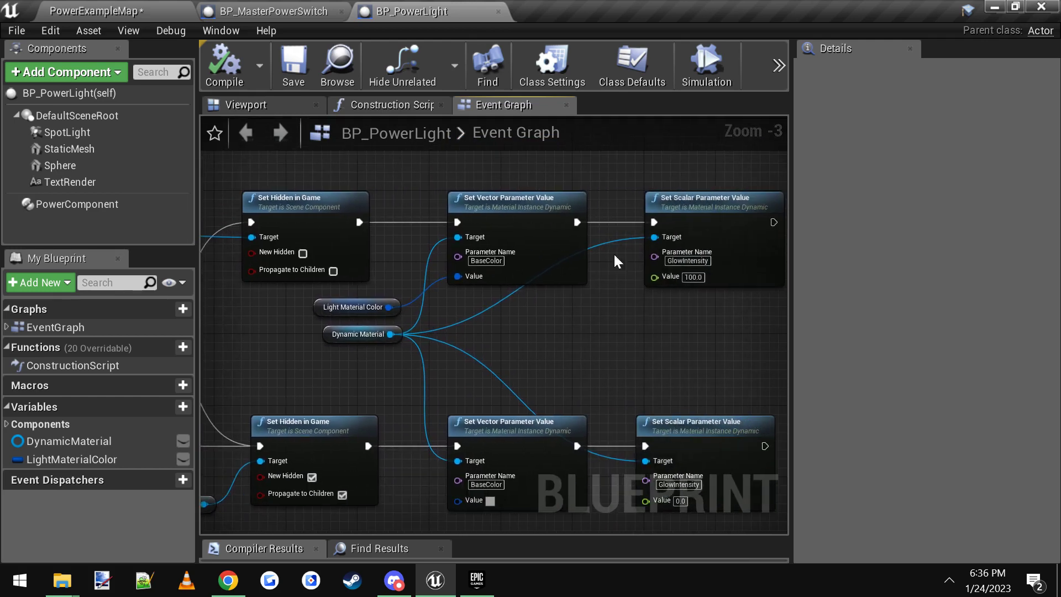
scroll(545, 277, "down", 1)
scroll(617, 239, "up", 1)
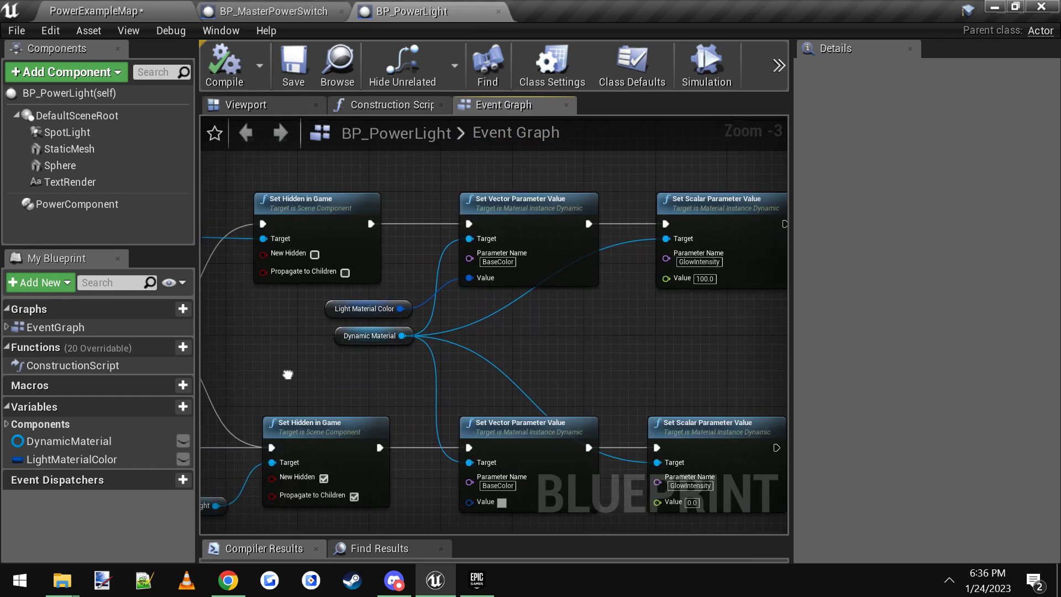
right_click_drag(293, 372, 673, 392)
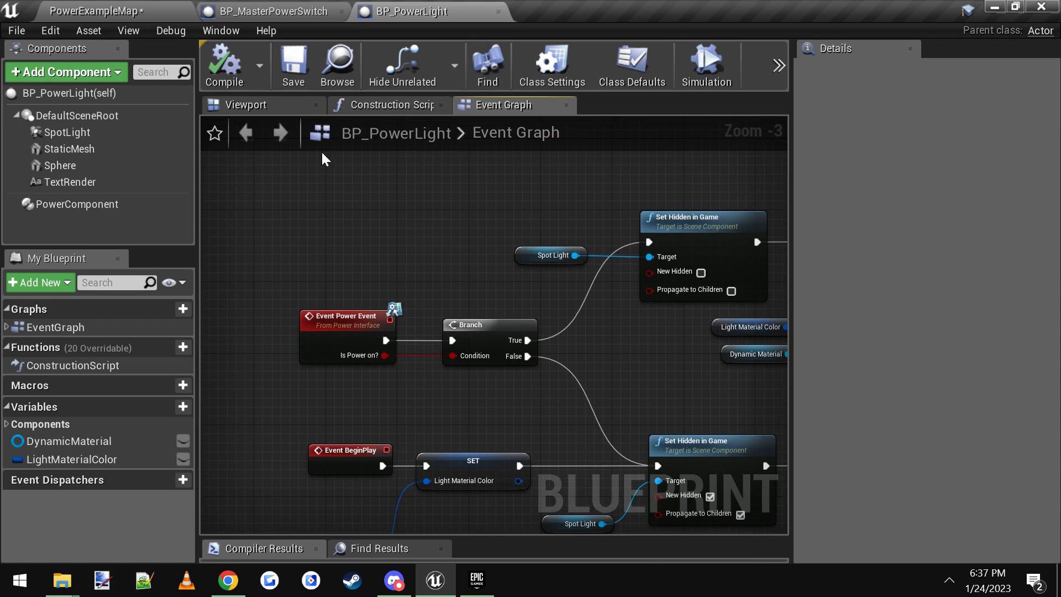
Inspect the power light's components in the blueprint viewport.
left_click(251, 100)
key("d")
right_click_drag(452, 297, 596, 311)
key("a")
Return to the level, save all pending content including PowerExampleMap, and clear the light selection.
left_click(93, 11)
left_click(208, 377)
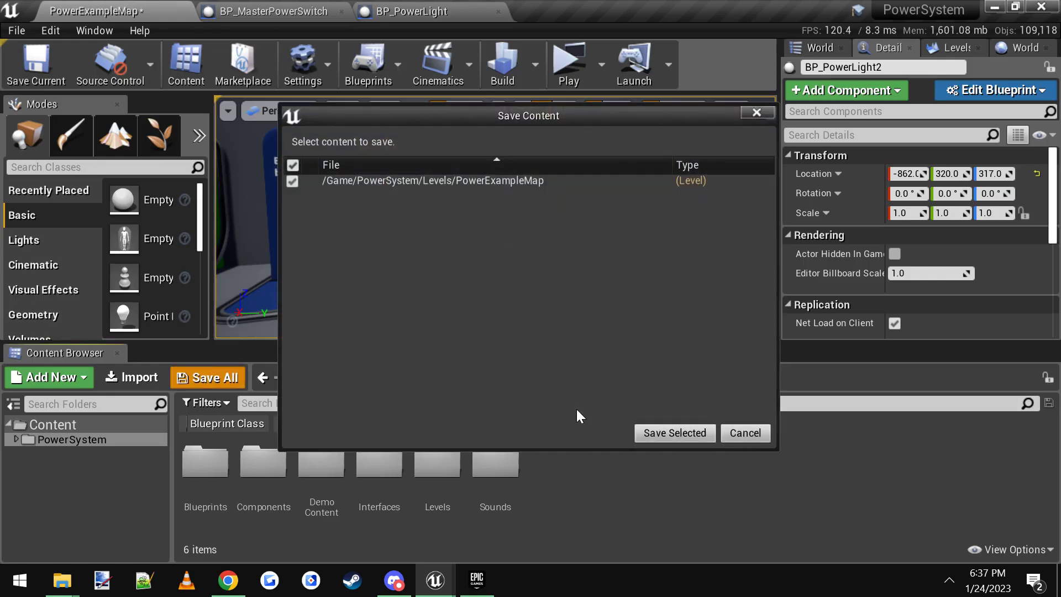
left_click(647, 436)
key("s")
mouse_move(556, 214)
right_mouse_down()
mouse_move(536, 214)
mouse_move(556, 210)
right_mouse_up()
left_click(555, 215)
key("a")
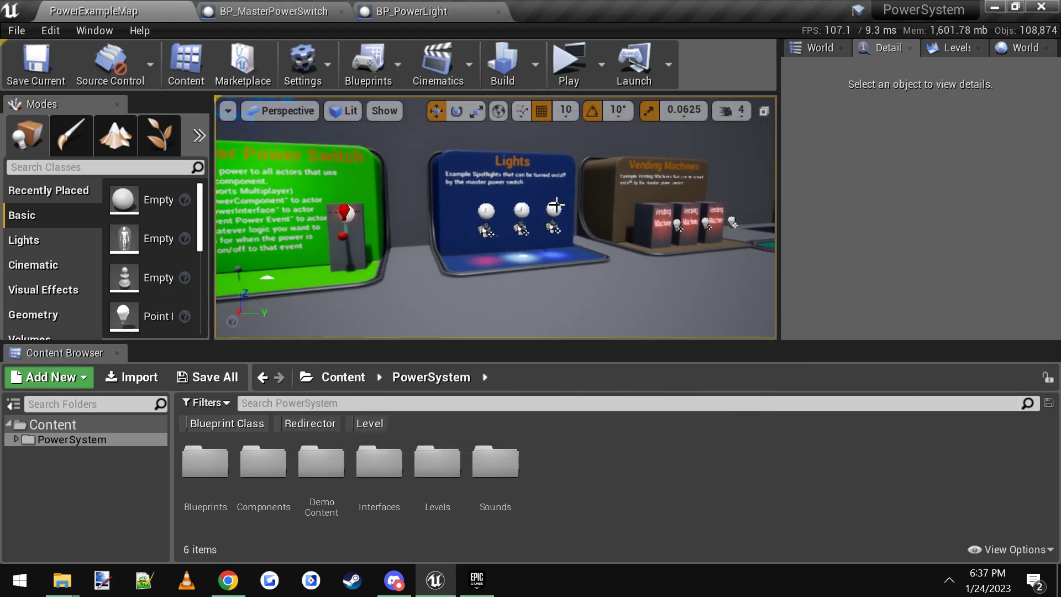
Review the Power Interface in BP_PowerLight's class settings and the Event Power Event node in its graph.
left_click(399, 10)
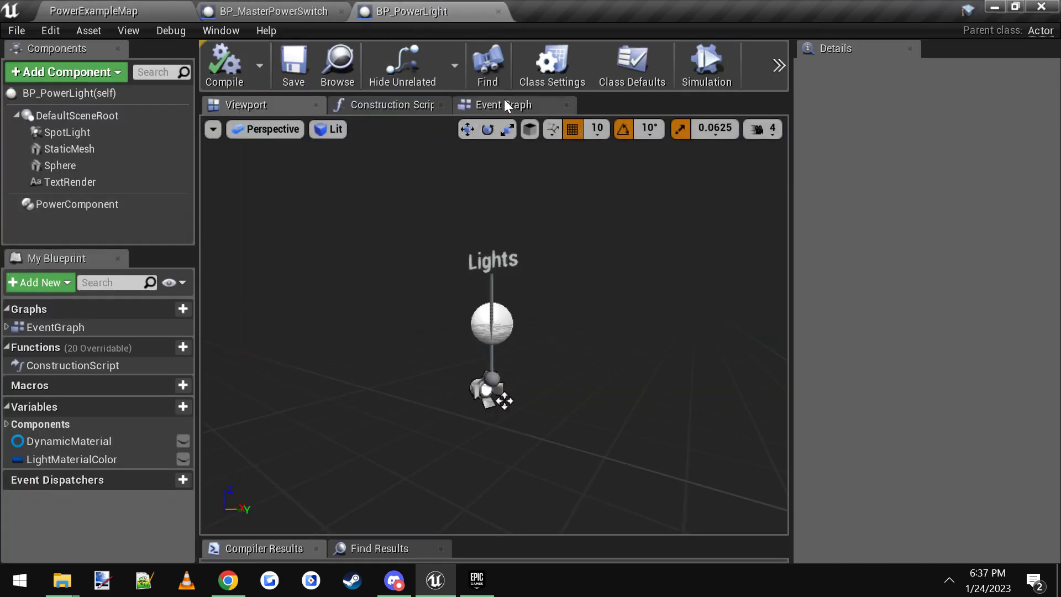
left_click(553, 80)
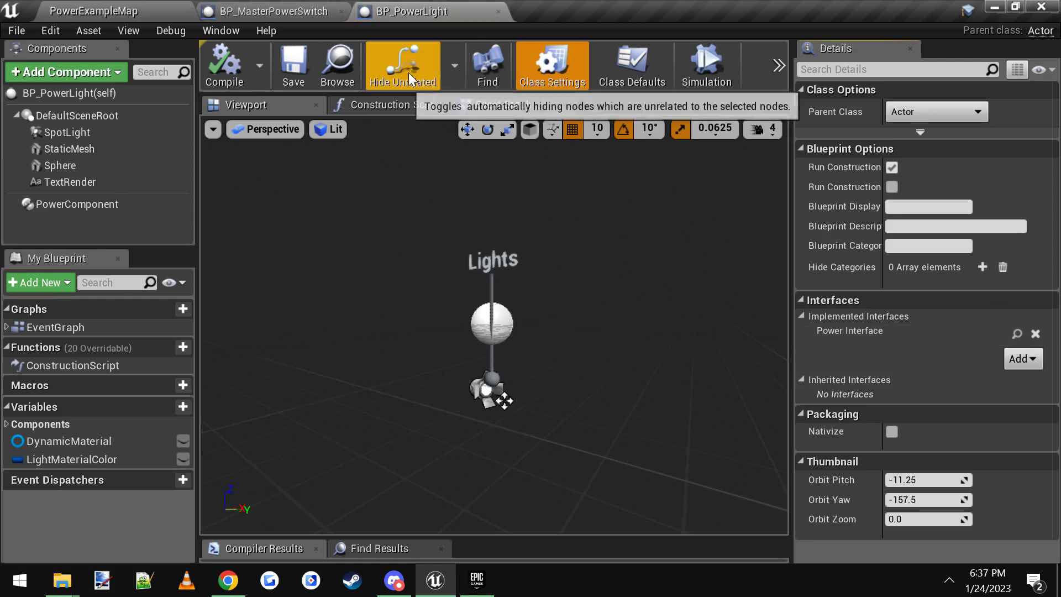
left_click(497, 105)
scroll(368, 316, "up", 3)
left_click(350, 326)
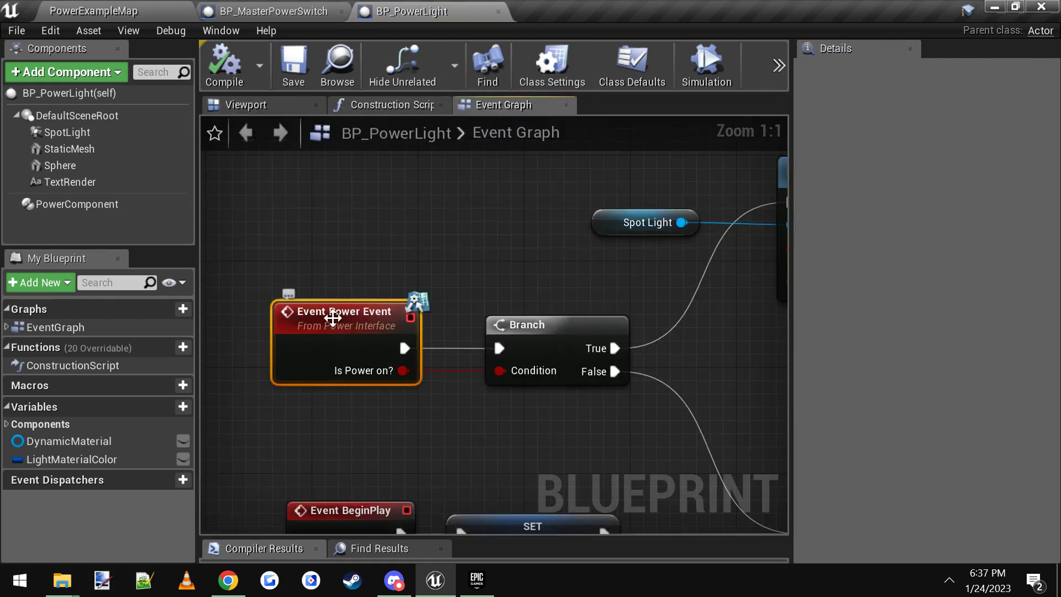
scroll(365, 270, "down", 1)
left_click(409, 246)
Return to the PowerExampleMap level and view the setup instructions on the Master Power Switch display.
left_click(99, 6)
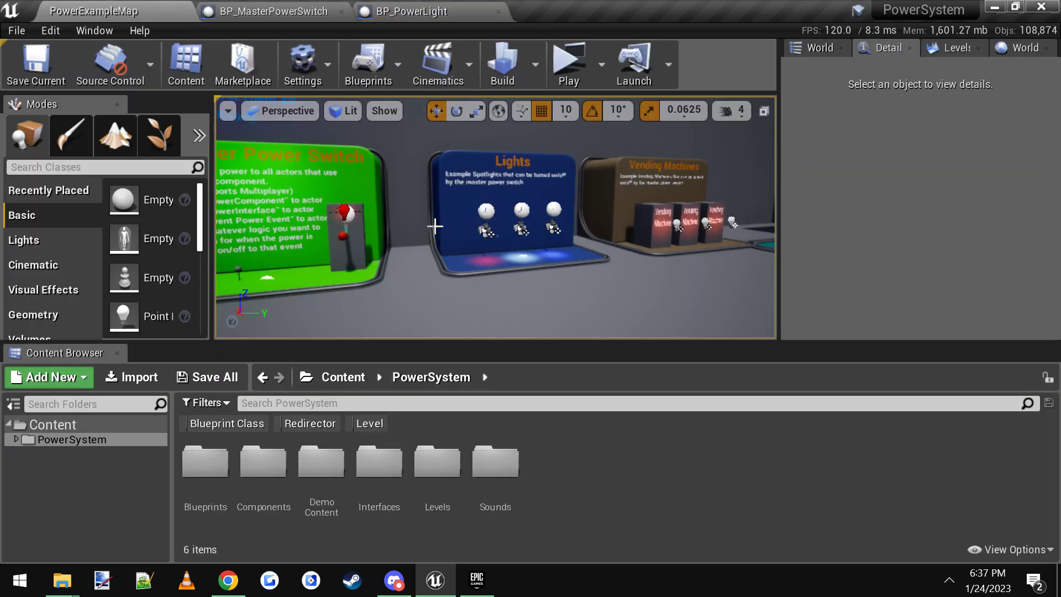
key("a")
right_click_drag(435, 226, 486, 232)
key("w")
key("s")
key("d")
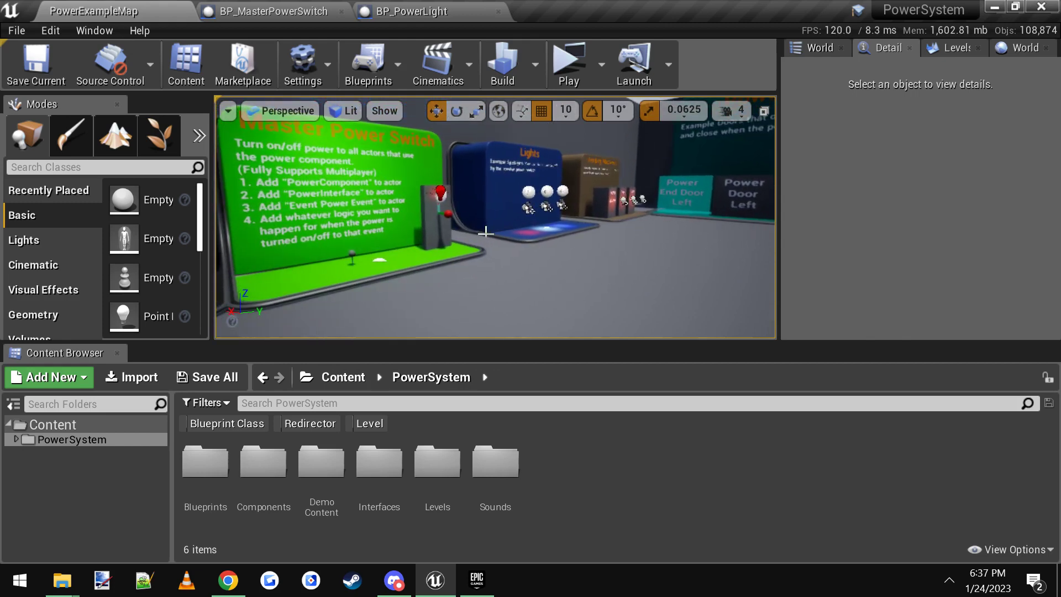